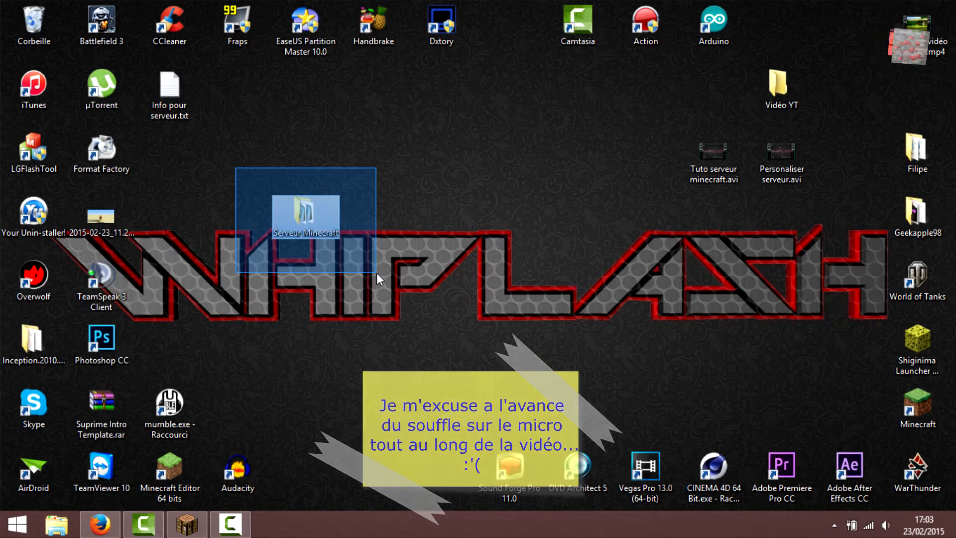
click(322, 156)
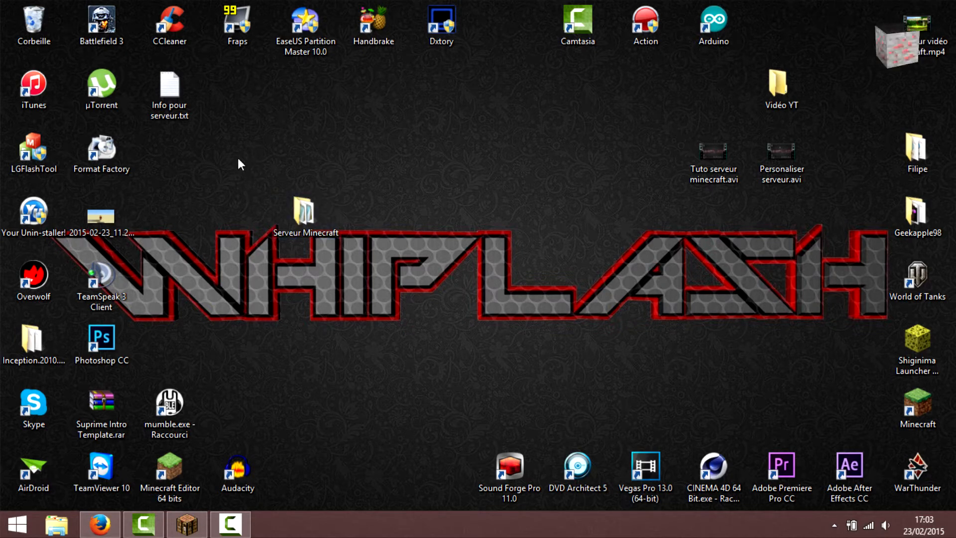
drag(255, 155, 380, 267)
drag(220, 156, 384, 285)
click(384, 282)
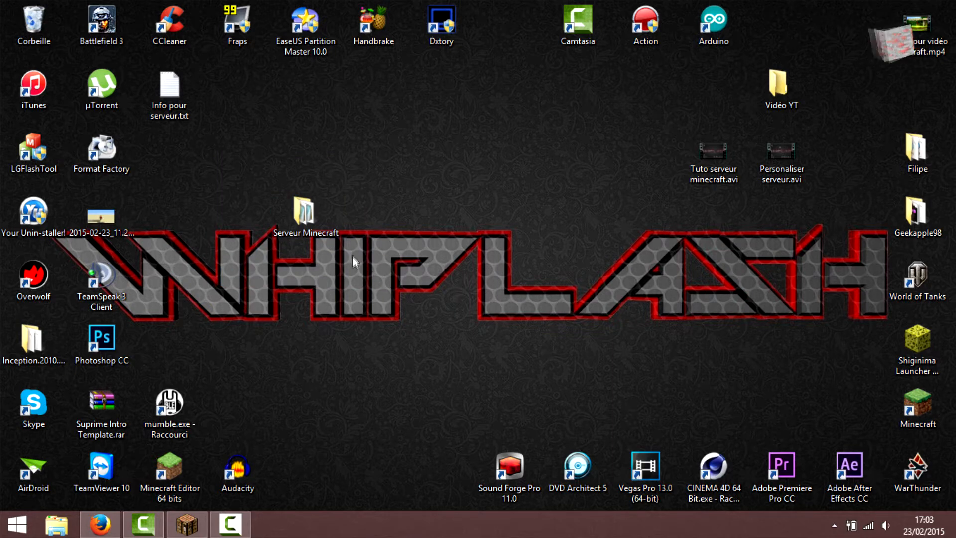
drag(214, 179, 390, 280)
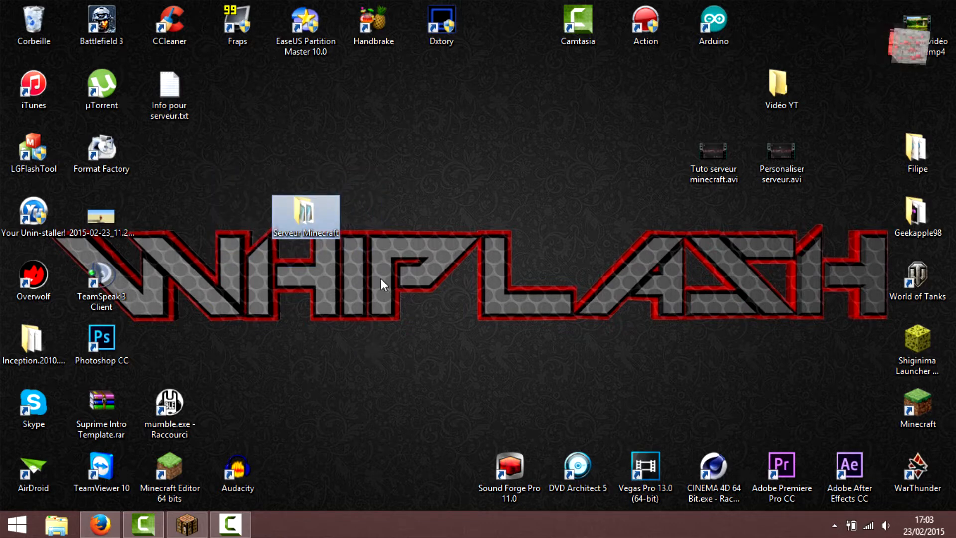
click(381, 280)
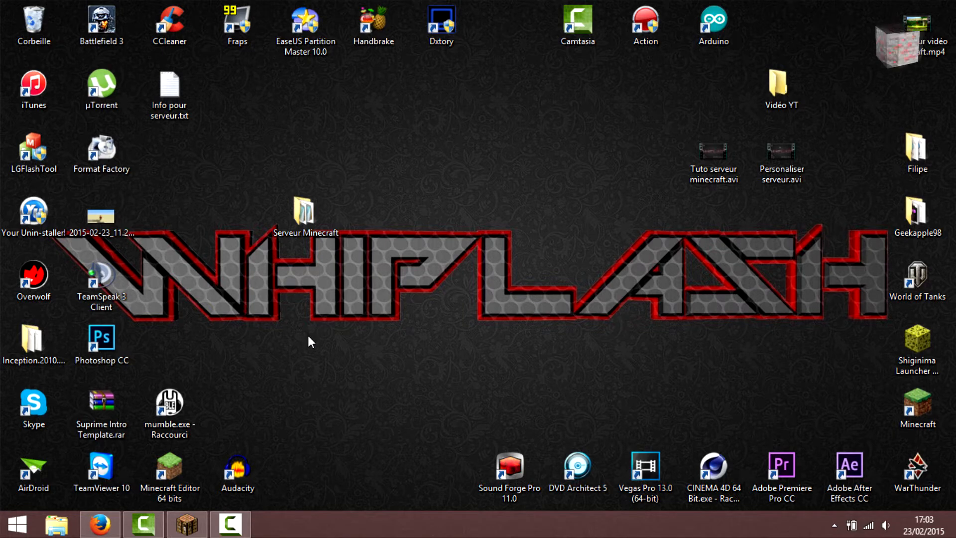
- Open the Serveur Minecraft folder on the desktop and launch minecraft_server.1.8.3.exe
double_click(297, 226)
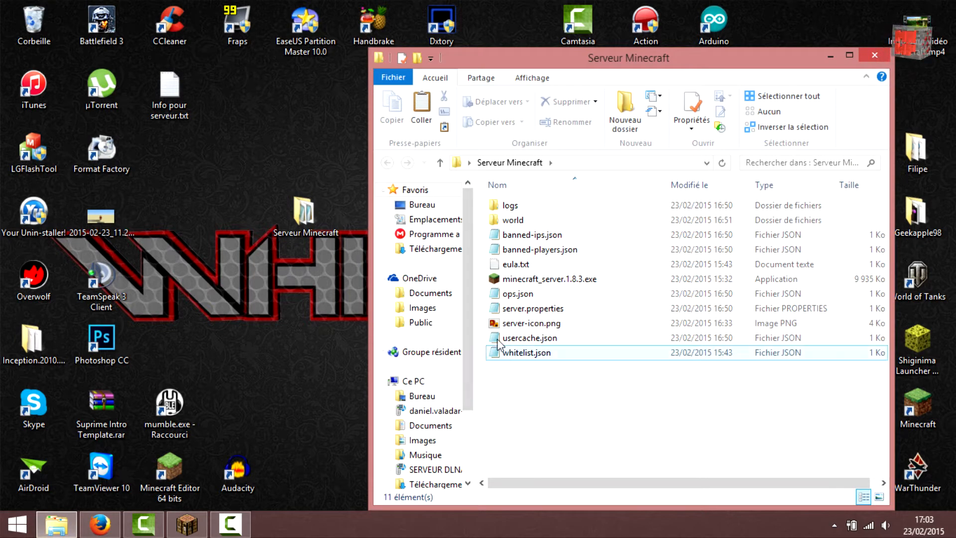
click(518, 281)
double_click(518, 282)
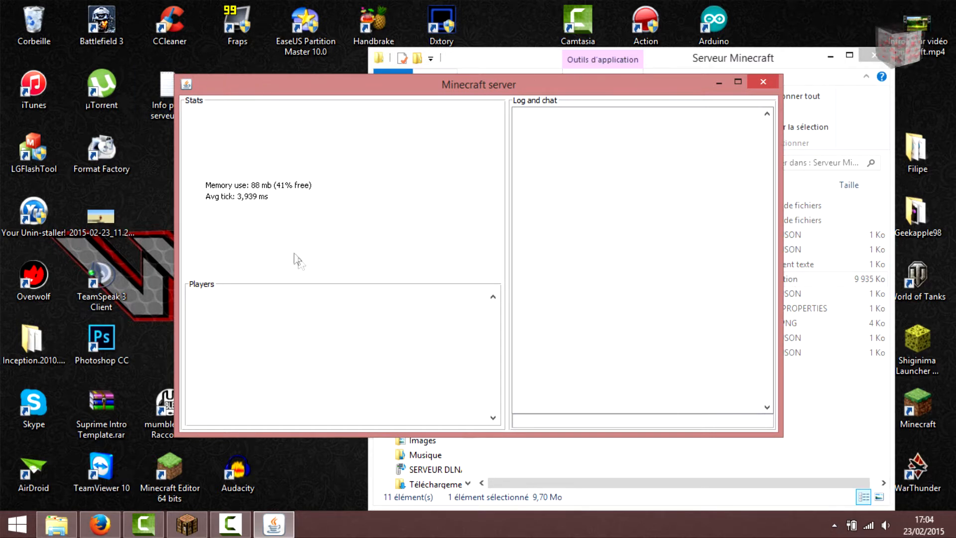
- Shut down the running Minecraft server with the "stop" command and close the Serveur Minecraft folder
click(558, 421)
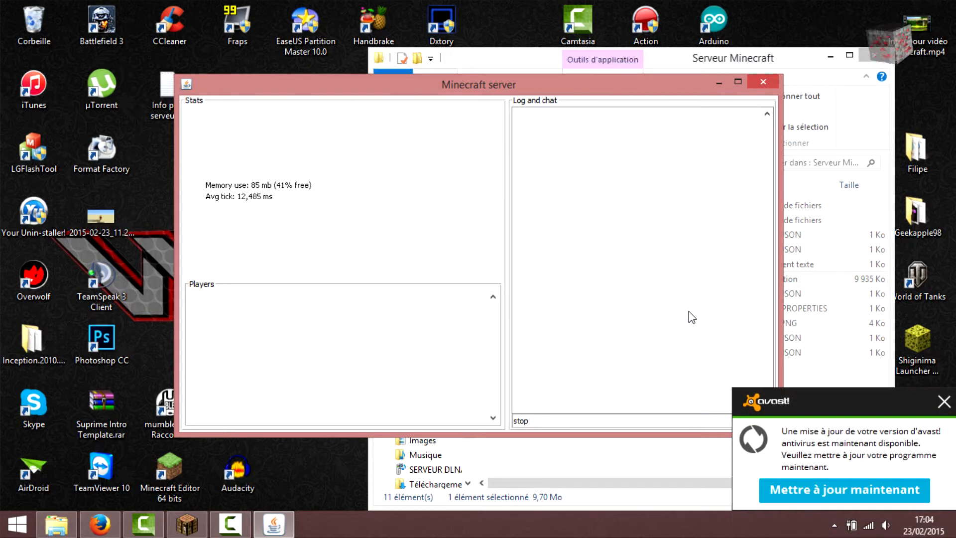
click(946, 402)
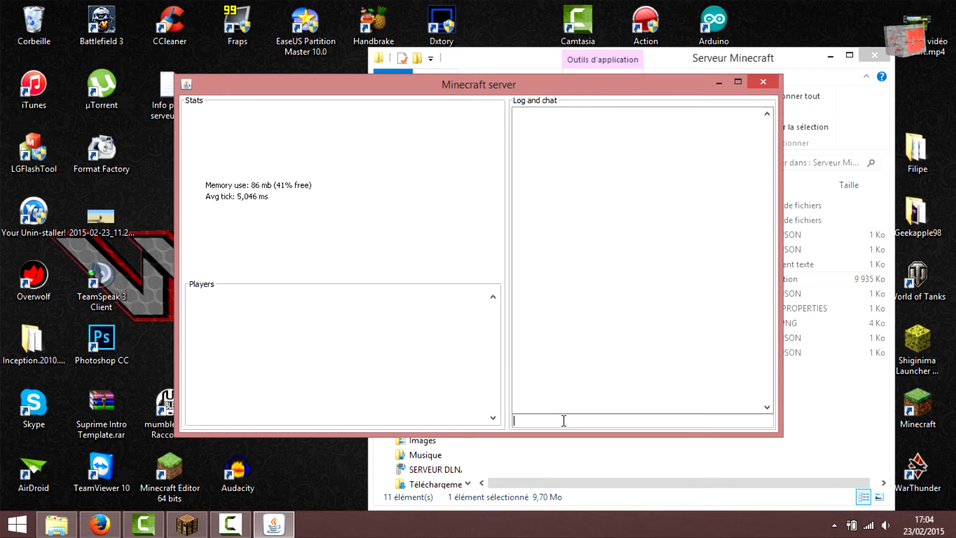
click(614, 443)
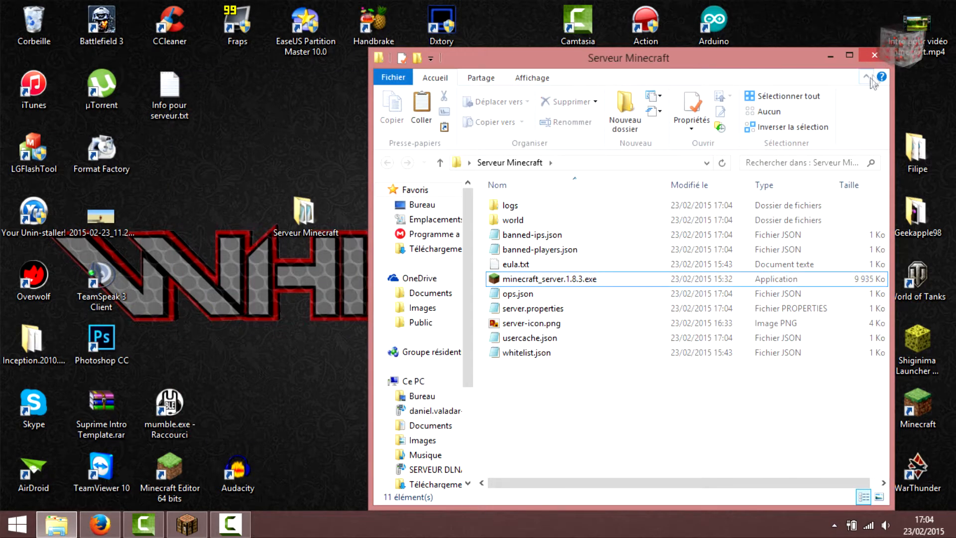
click(874, 59)
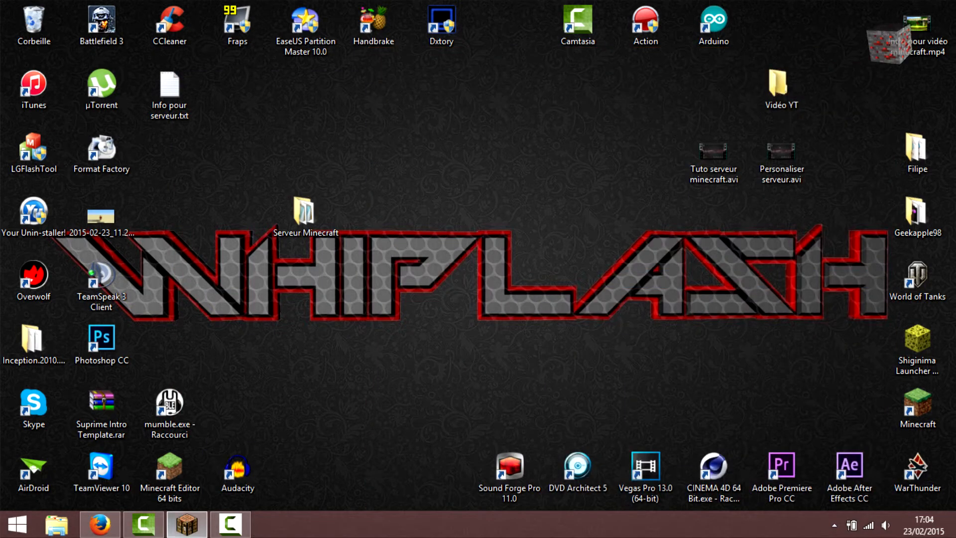
- Switch to Firefox and examine the Multiplayer Server download section on the Minecraft download page
click(88, 536)
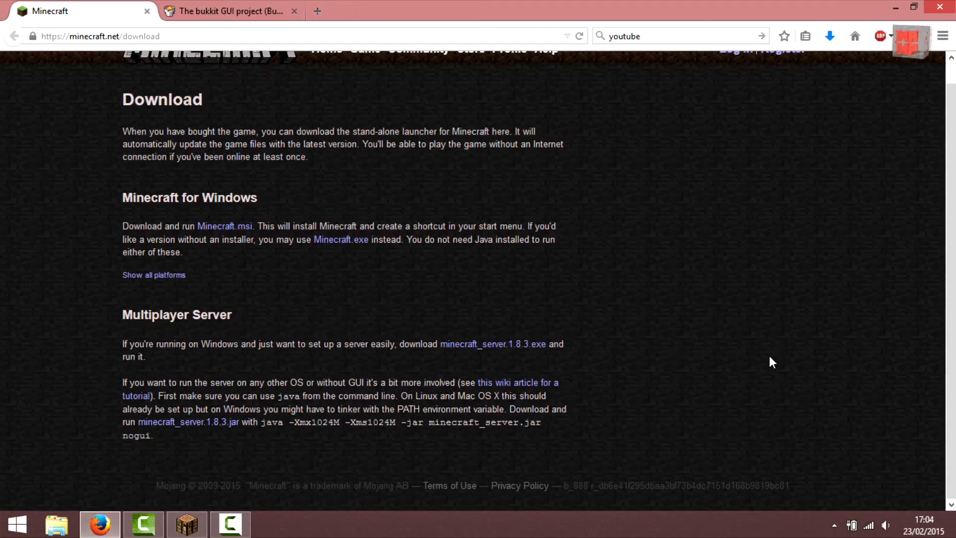
scroll(732, 343, up, 1)
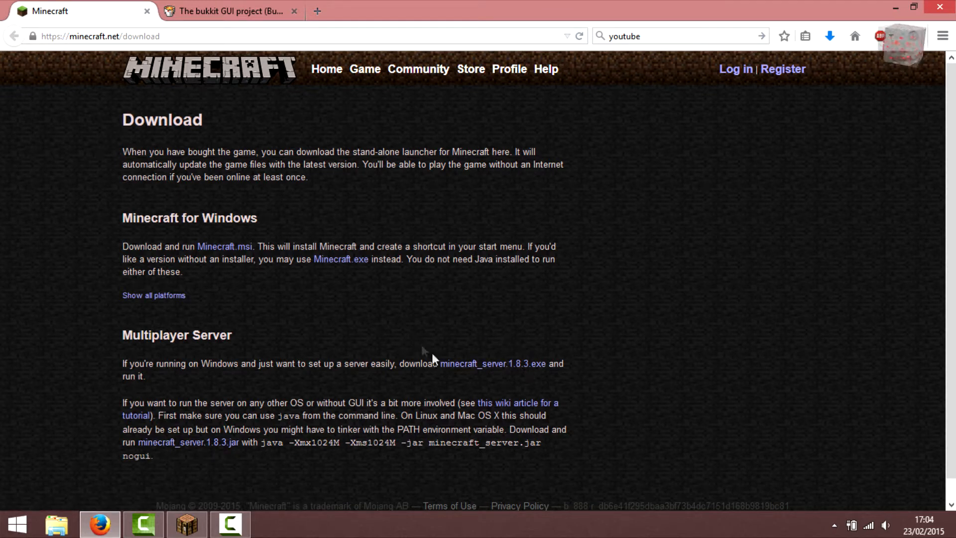
drag(431, 353, 590, 369)
click(590, 369)
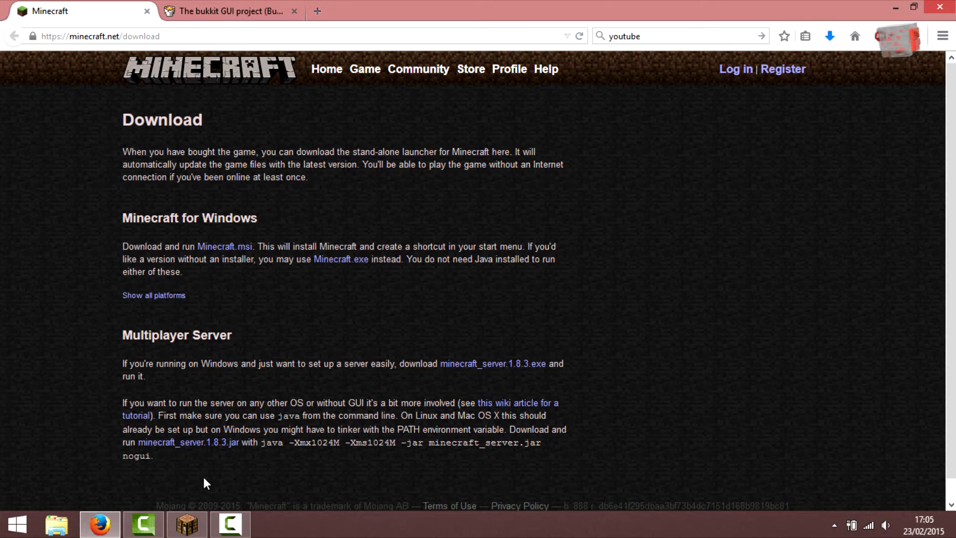
- Bring up the BukkitGUI project page and review the Bukkitgui v2.0.0.215 beta title, change log and file facts
click(218, 7)
click(41, 7)
click(181, 7)
click(141, 6)
click(184, 8)
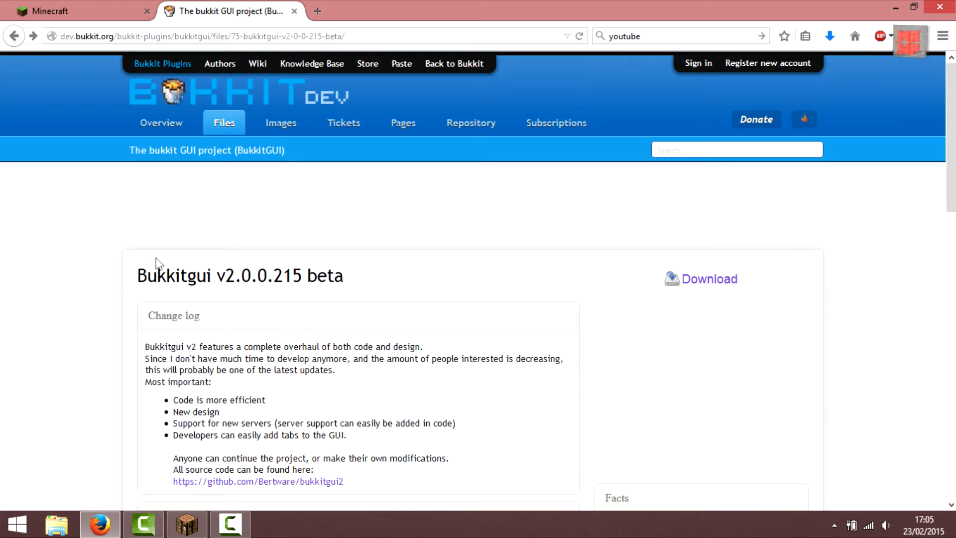
drag(139, 277, 236, 277)
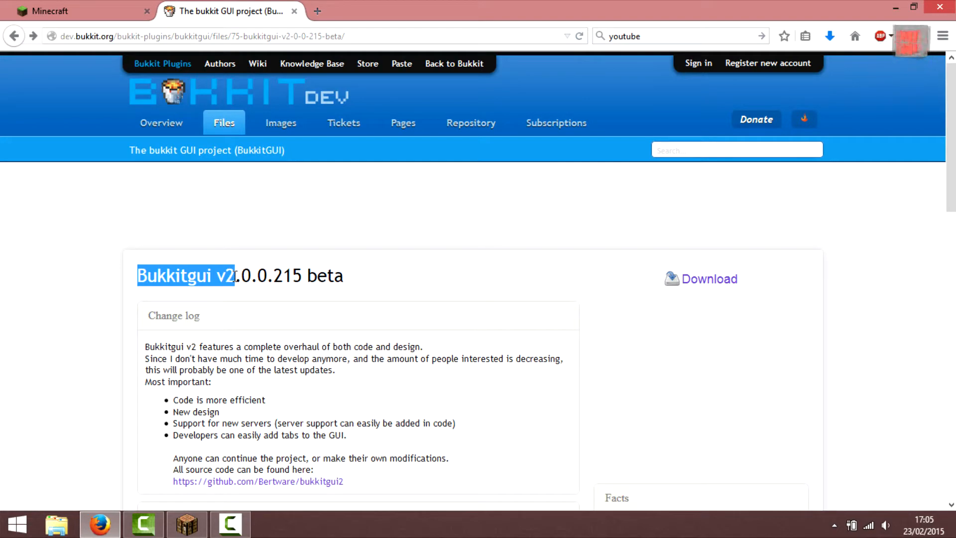
click(354, 273)
scroll(575, 385, down, 5)
scroll(573, 384, up, 5)
scroll(566, 386, down, 7)
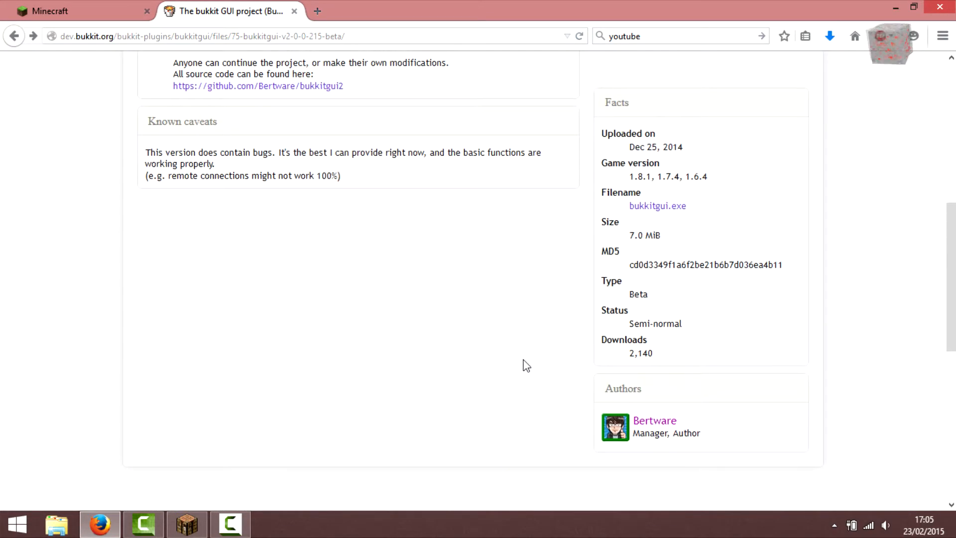
- Request the Bukkitgui v2.0.0.215 beta download and dismiss the save prompt for bukkitgui.exe
scroll(526, 366, up, 8)
click(686, 280)
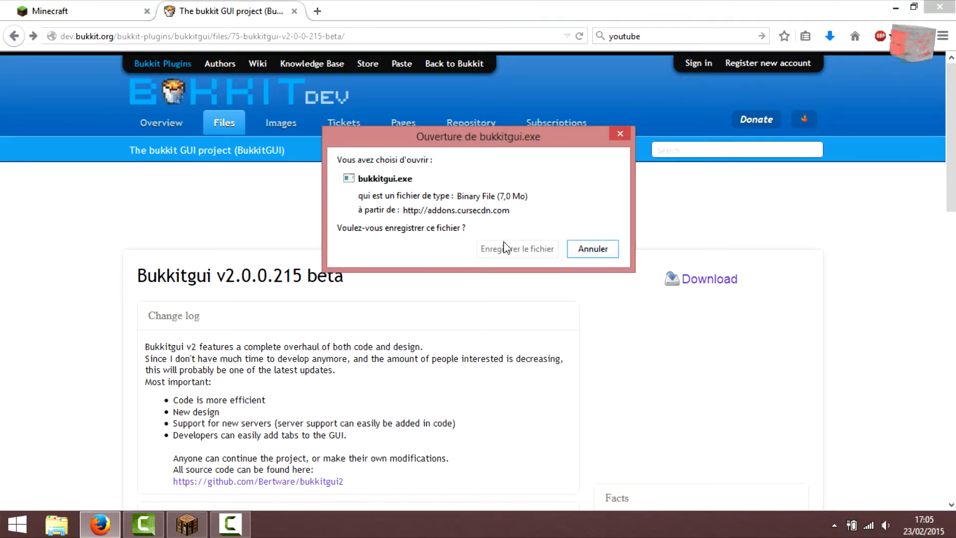
click(621, 134)
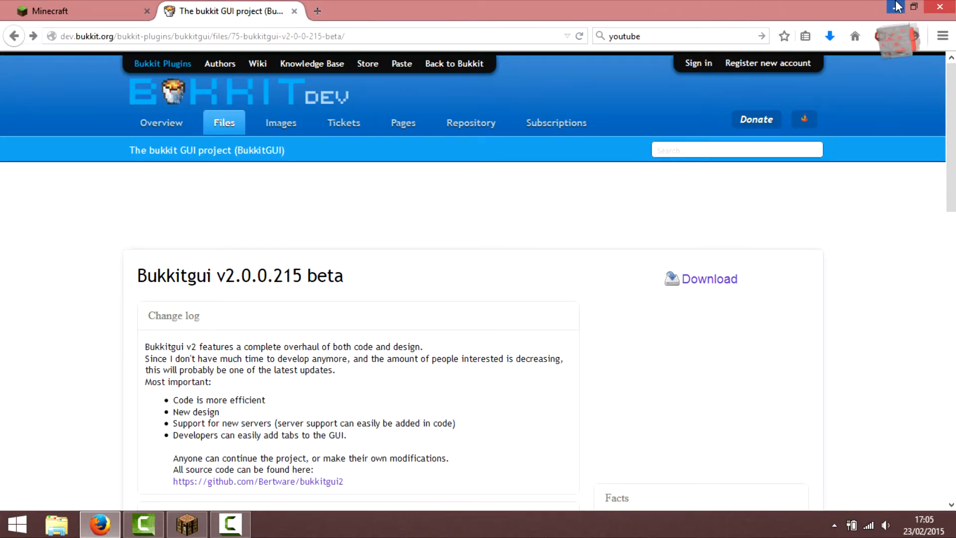
- Minimise Firefox and create a new desktop folder named "Serveur"
click(898, 6)
right_click(360, 205)
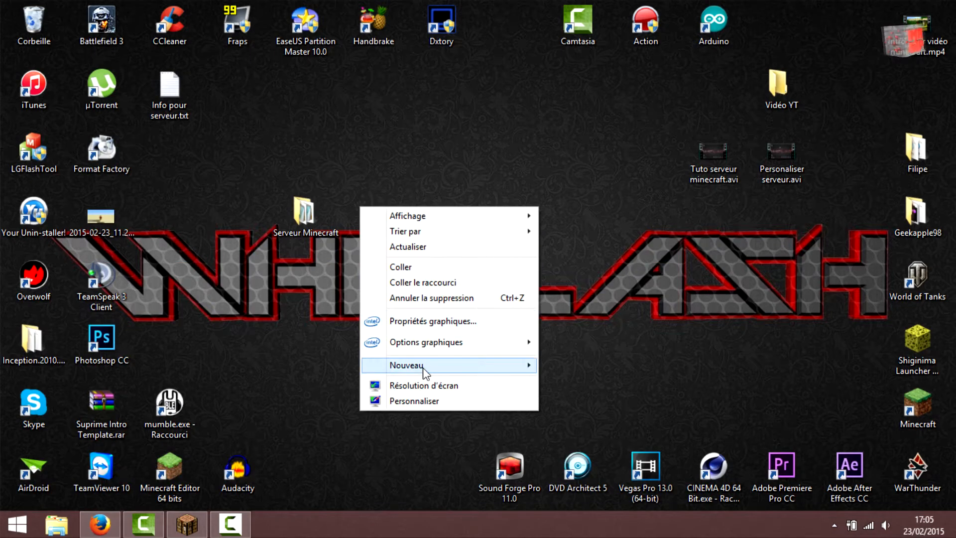
mouse_move(423, 369)
click(566, 181)
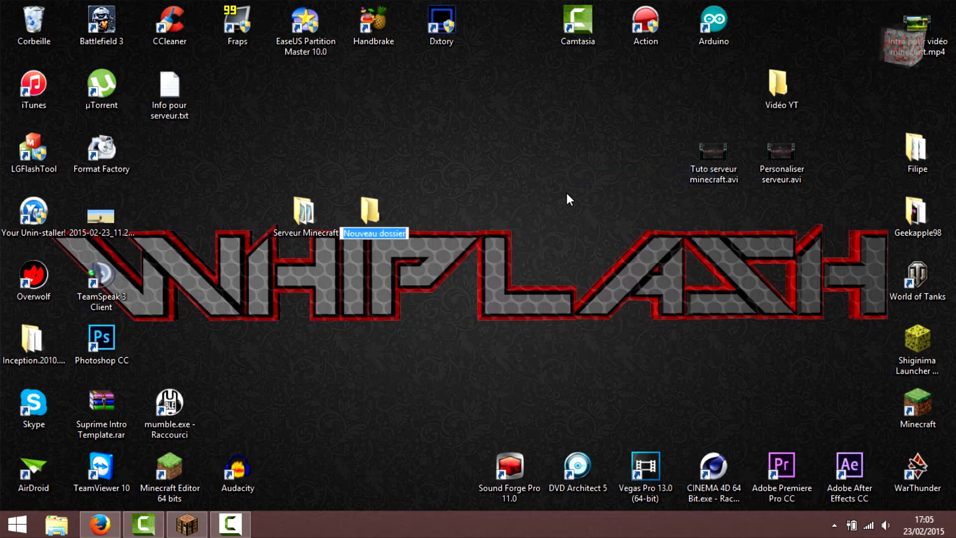
text(Serveu)
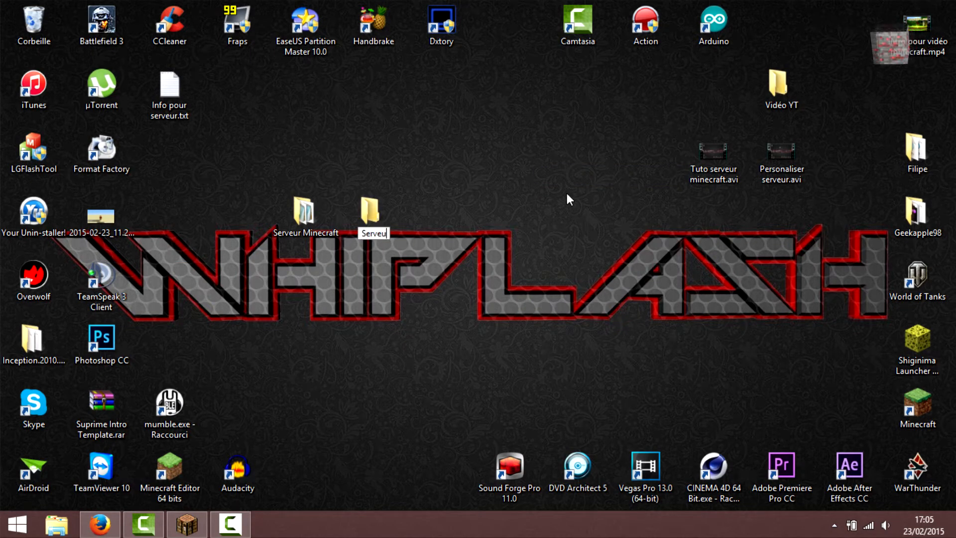
text(r)
key(Return)
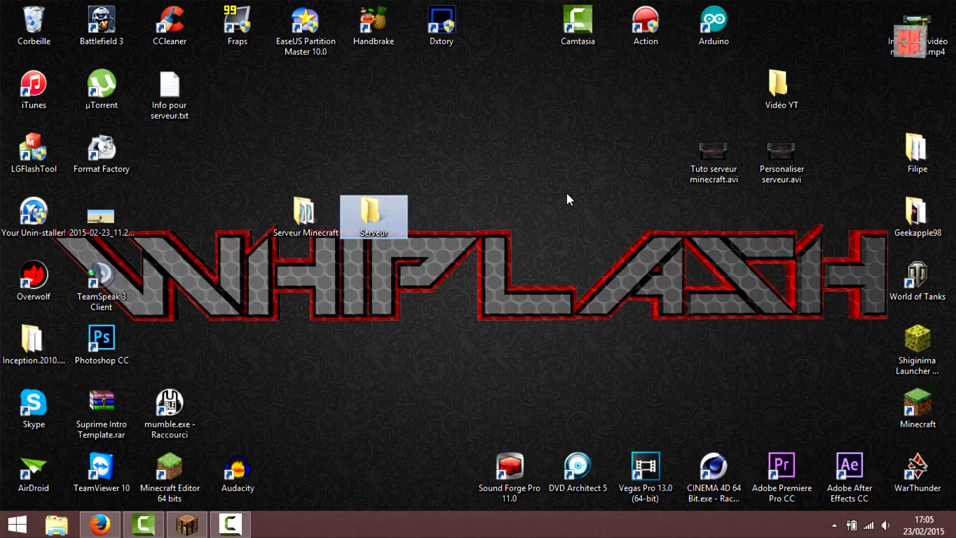
- Move the Serveur folder farther from Serveur Minecraft on the desktop, and open it in a repositioned window
drag(394, 235, 462, 235)
right_click(463, 229)
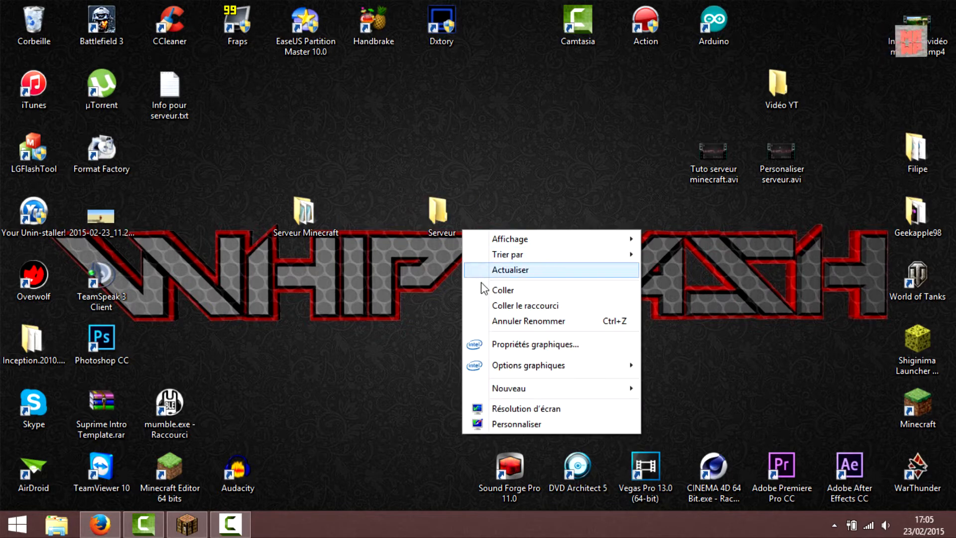
click(437, 202)
double_click(438, 202)
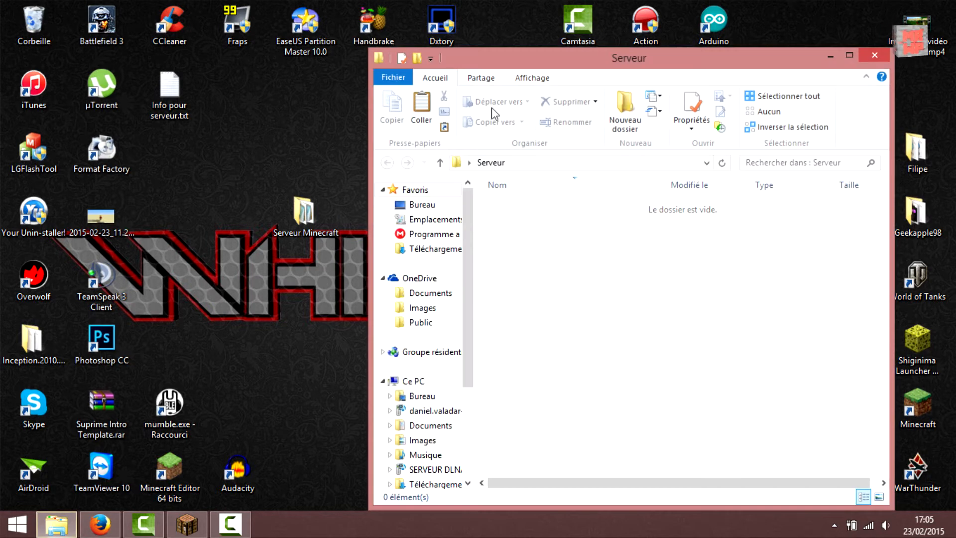
drag(523, 65, 581, 19)
- Open the Téléchargements folder in a second Explorer window and copy bukkitgui.exe
click(64, 525)
click(64, 525)
click(64, 525)
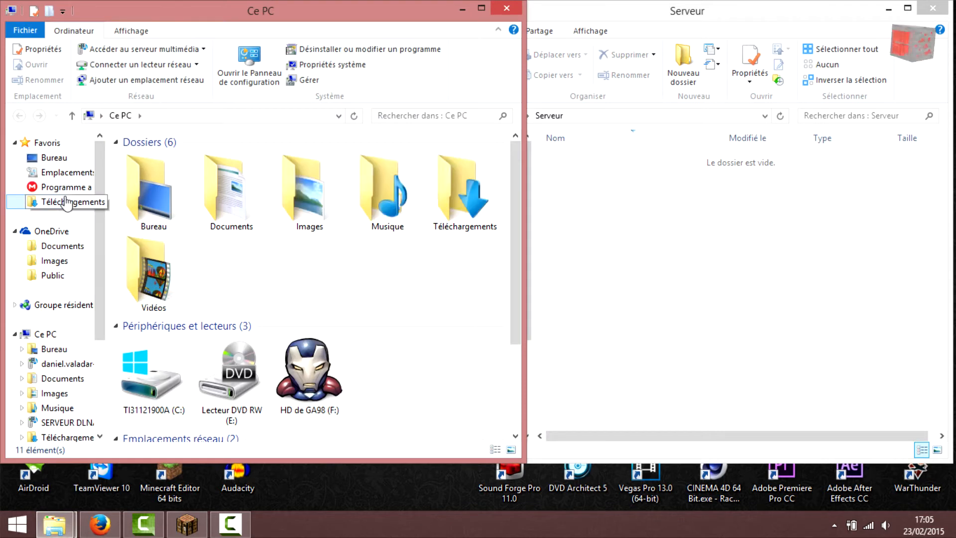
click(67, 202)
click(158, 205)
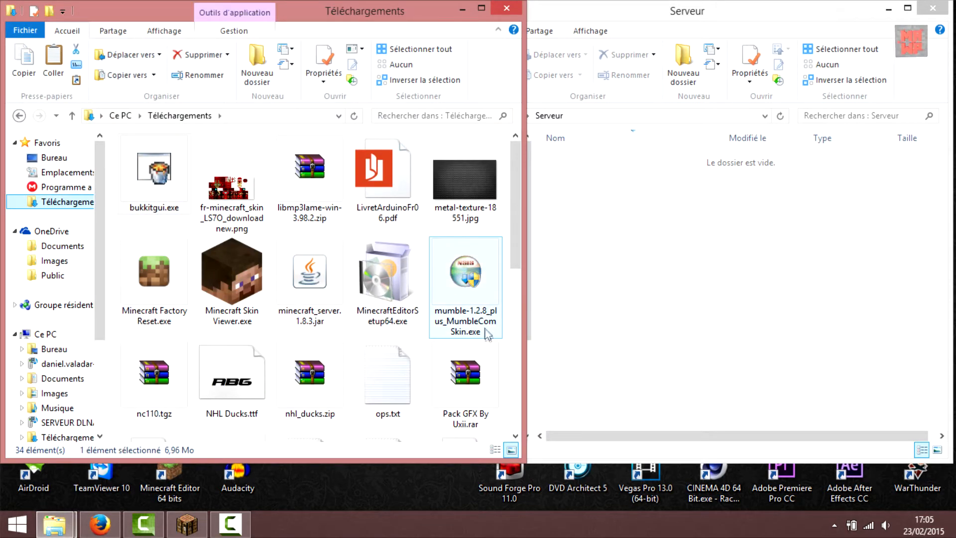
drag(521, 179, 538, 257)
- Switch to Firefox and reveal bukkitgui.exe's containing folder from the recent downloads, then minimise that folder window
click(100, 524)
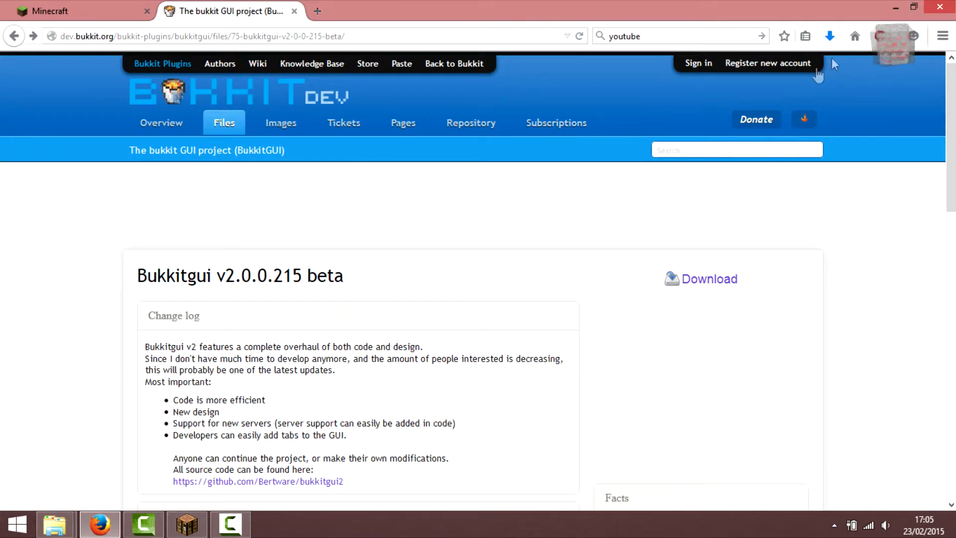
click(831, 38)
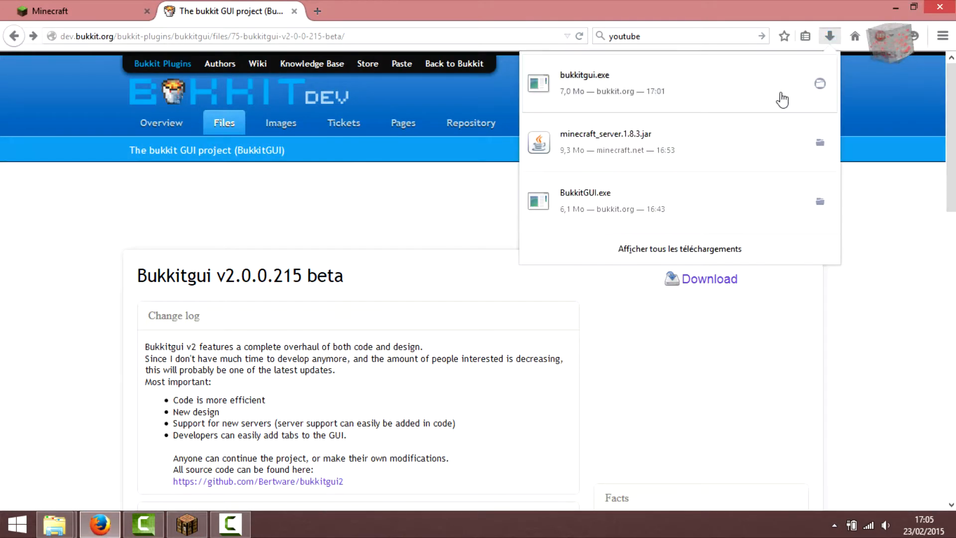
click(820, 84)
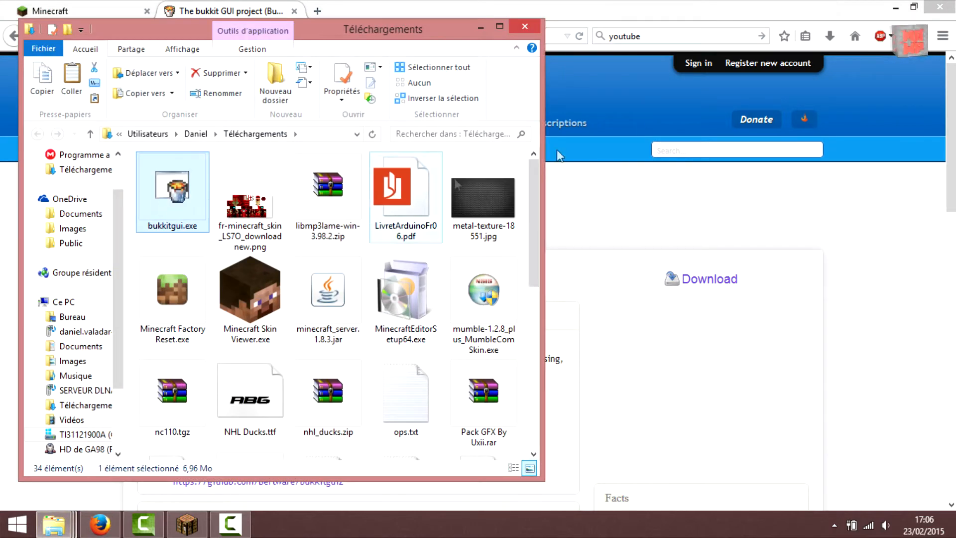
click(481, 27)
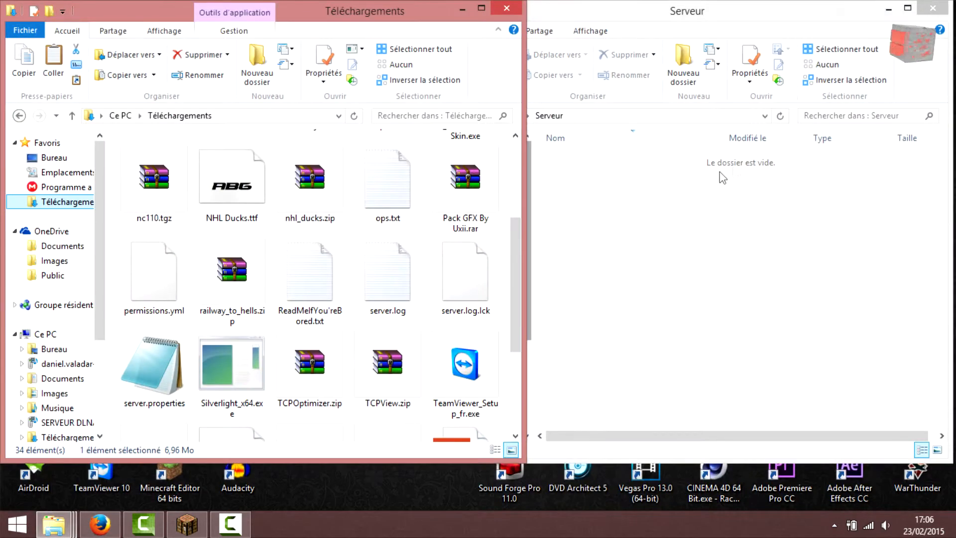
- Paste bukkitgui.exe into the empty Serveur folder
click(668, 211)
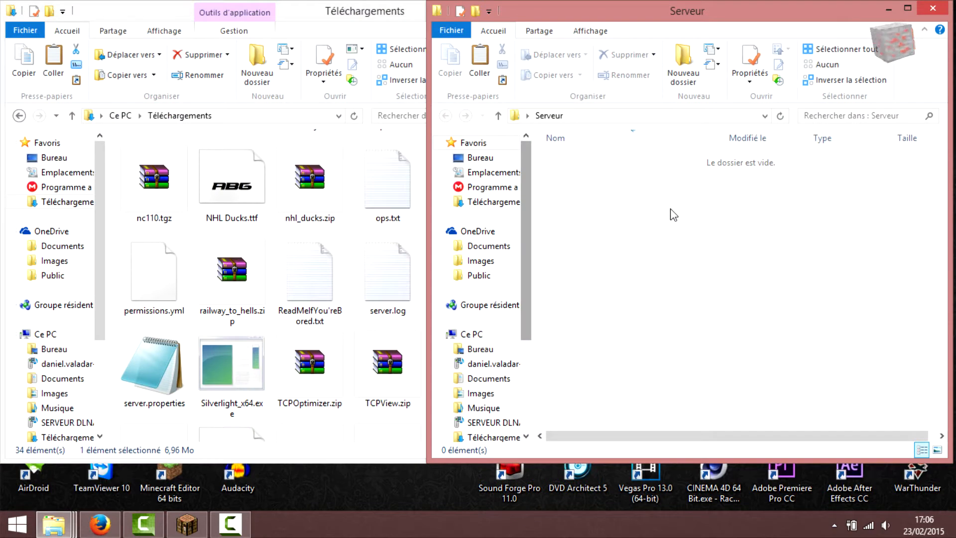
key(ctrl+v)
click(688, 275)
- Copy minecraft_server.1.8.3.jar from Téléchargements into the Serveur folder, and close the Téléchargements window
click(371, 13)
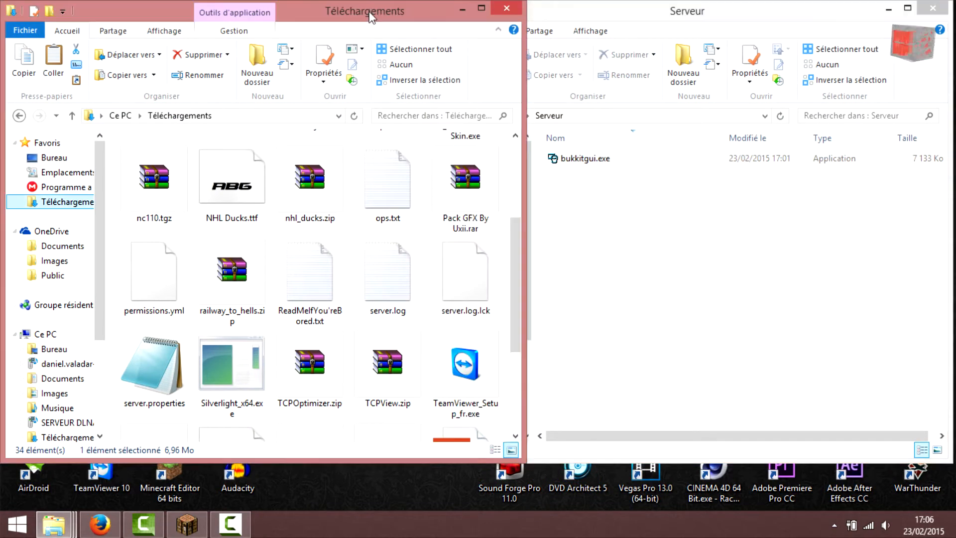
drag(521, 262, 523, 149)
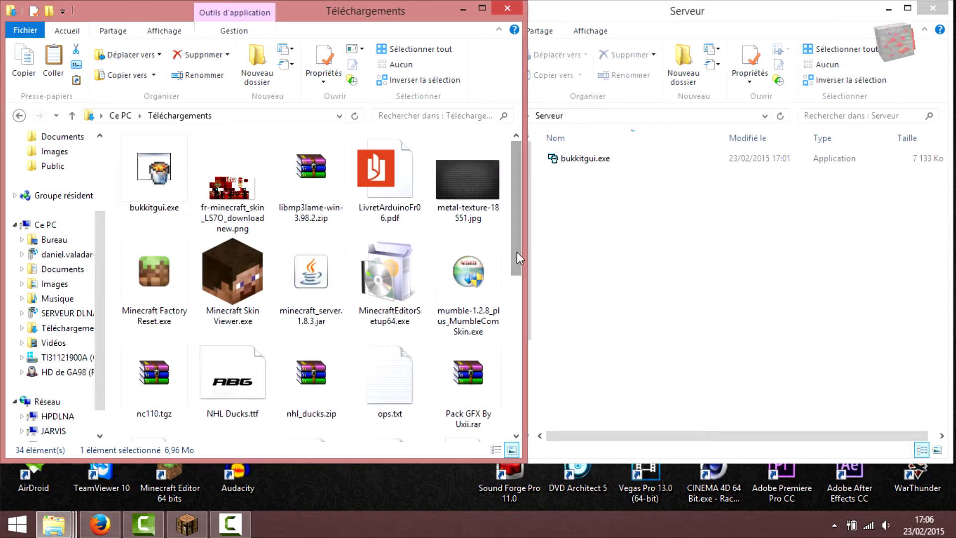
click(311, 279)
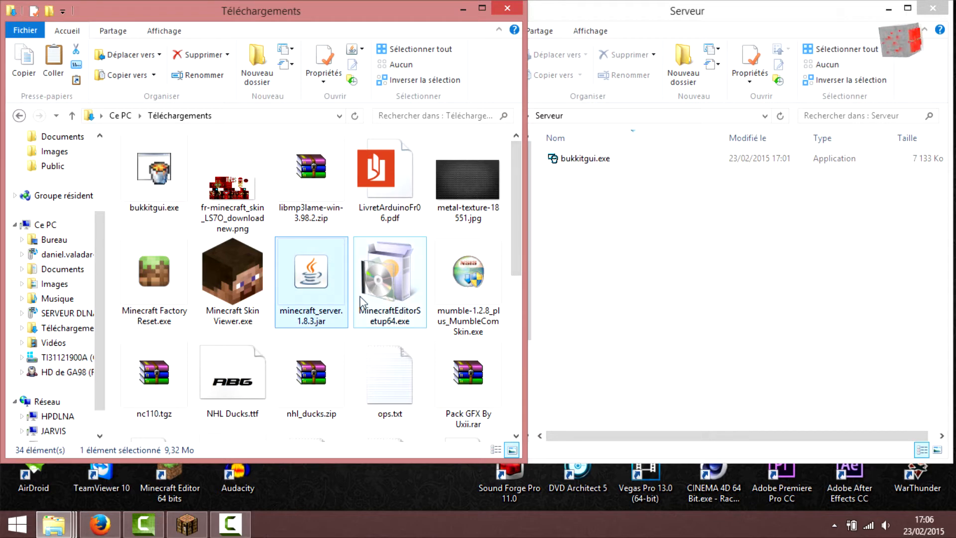
click(693, 277)
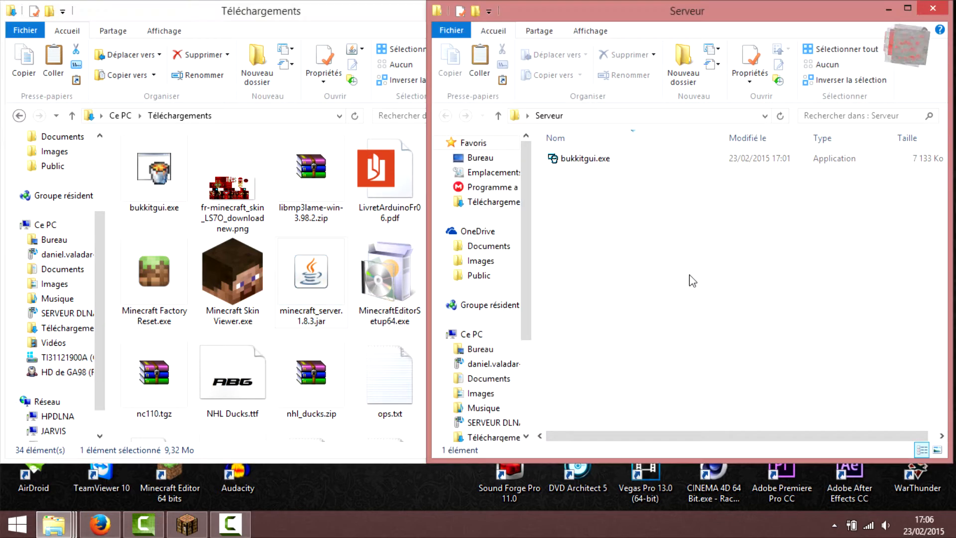
key(ctrl+v)
click(312, 18)
click(507, 8)
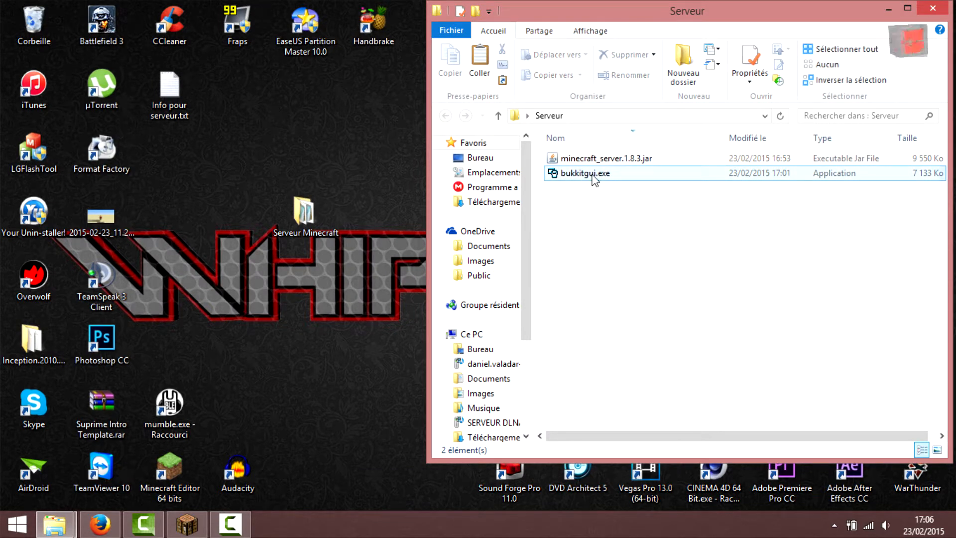
- Launch bukkitgui.exe from the Serveur folder, ignore the offered update, minimise the folder window and move the bukkitgui window aside
double_click(593, 175)
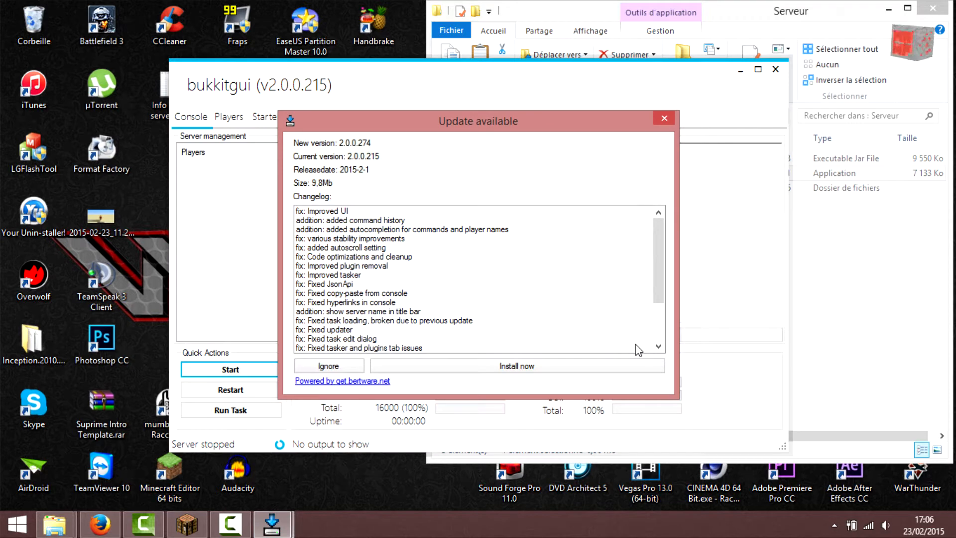
click(329, 367)
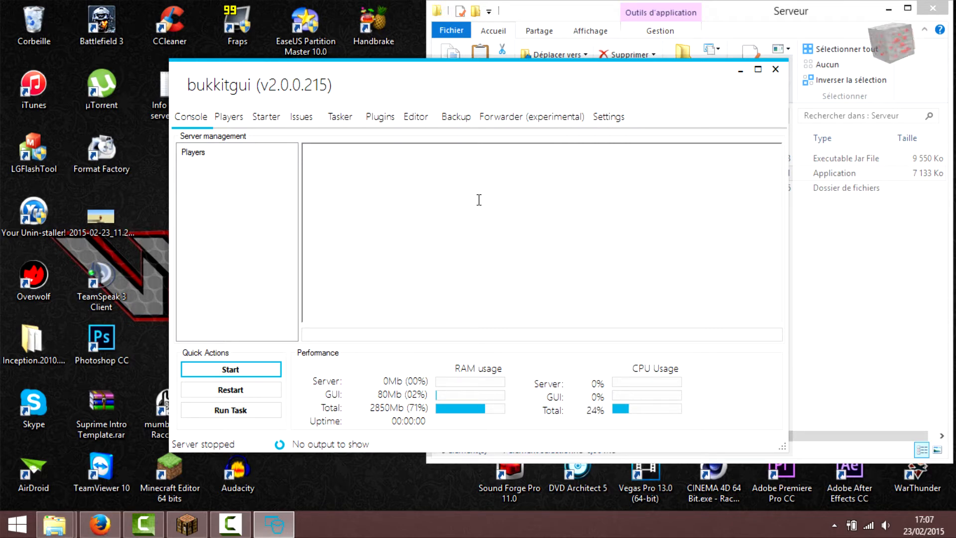
click(920, 199)
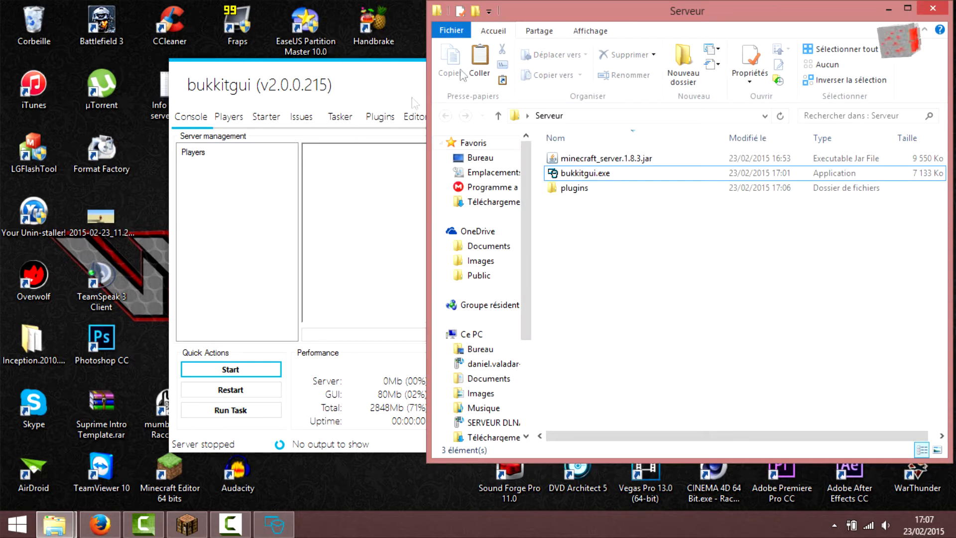
click(891, 12)
drag(520, 77, 764, 53)
- Run minecraft_server.1.8.3.exe from the Serveur Minecraft folder to view the standard server window, and close that server window
double_click(306, 215)
click(181, 234)
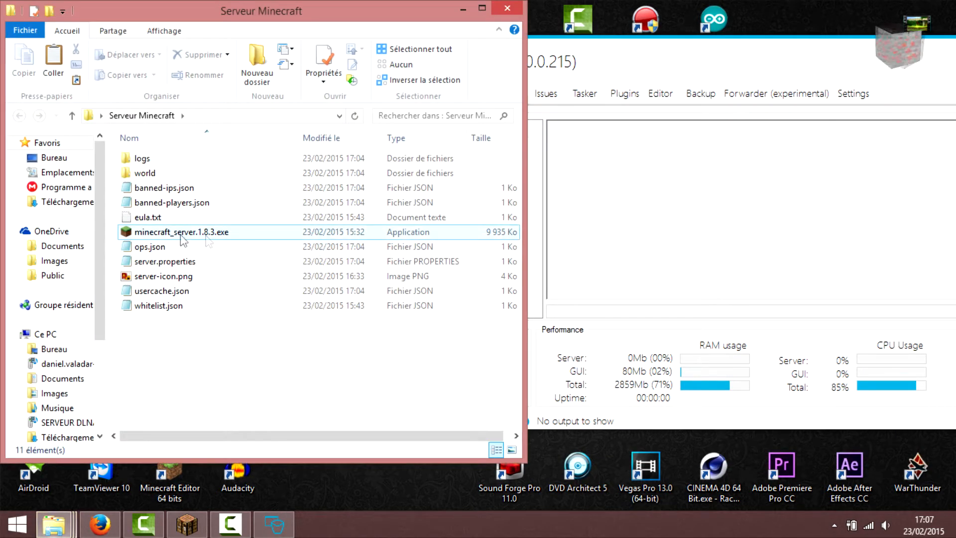
double_click(161, 233)
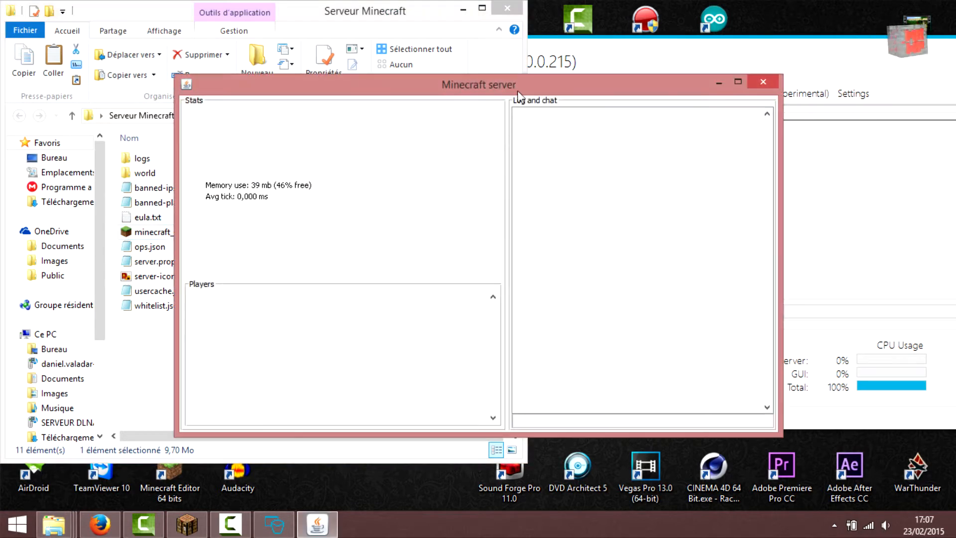
drag(515, 88, 342, 30)
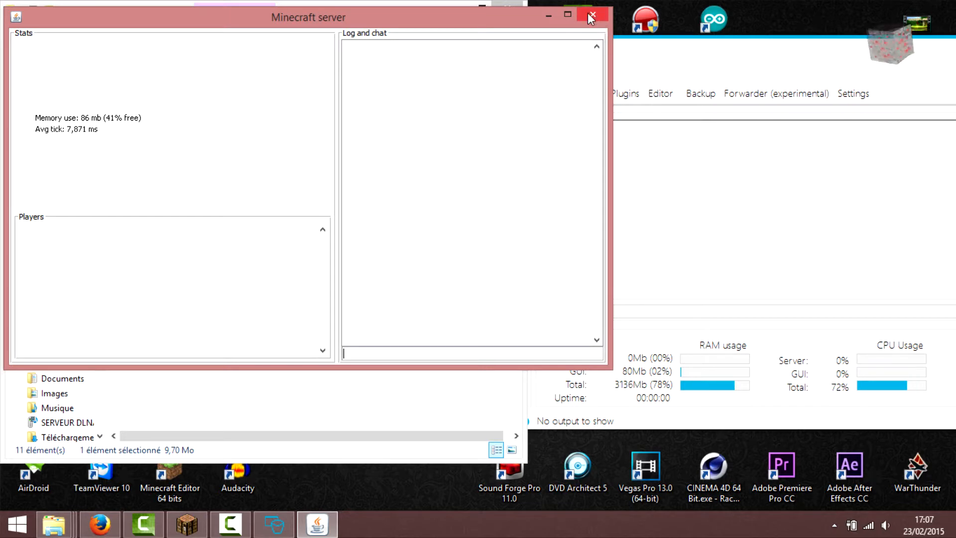
- Bring the bukkitgui window back into full view, close the Serveur Minecraft folder and maximise bukkitgui
drag(833, 53, 614, 41)
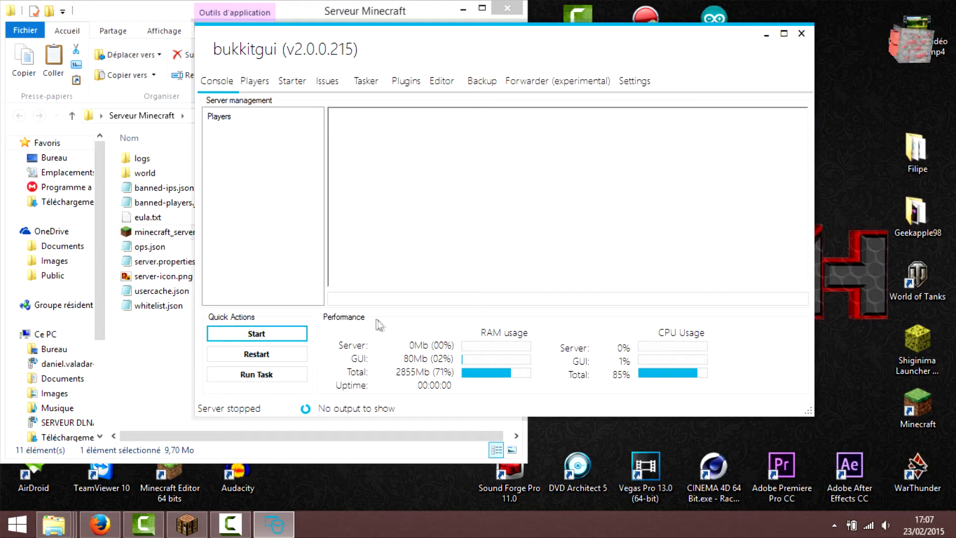
click(263, 335)
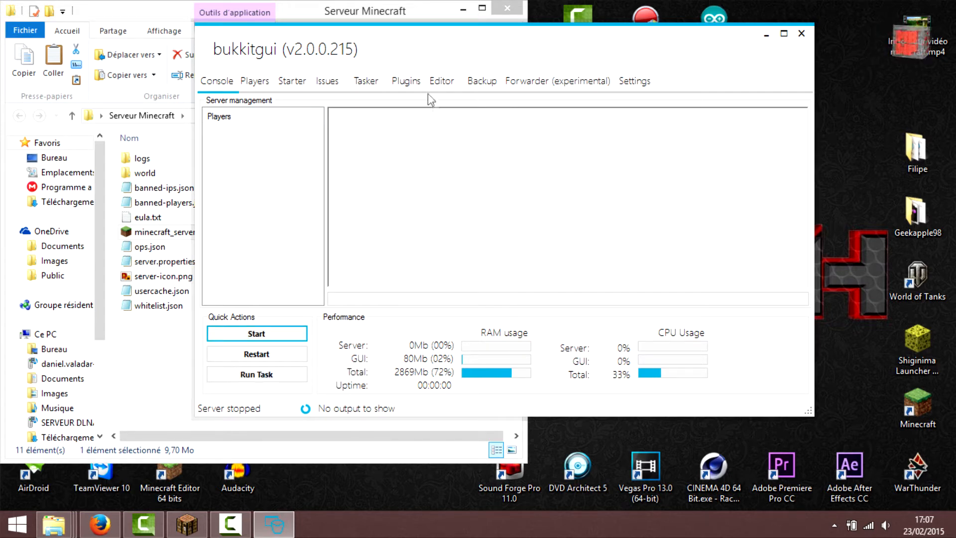
click(506, 11)
click(784, 34)
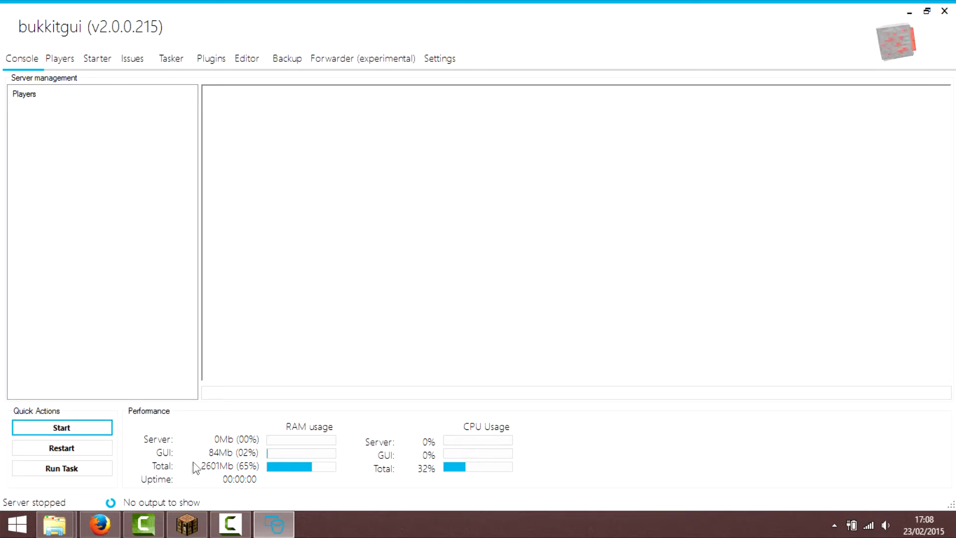
- Examine the player list page of bukkitgui and compare it with the server console page
click(58, 61)
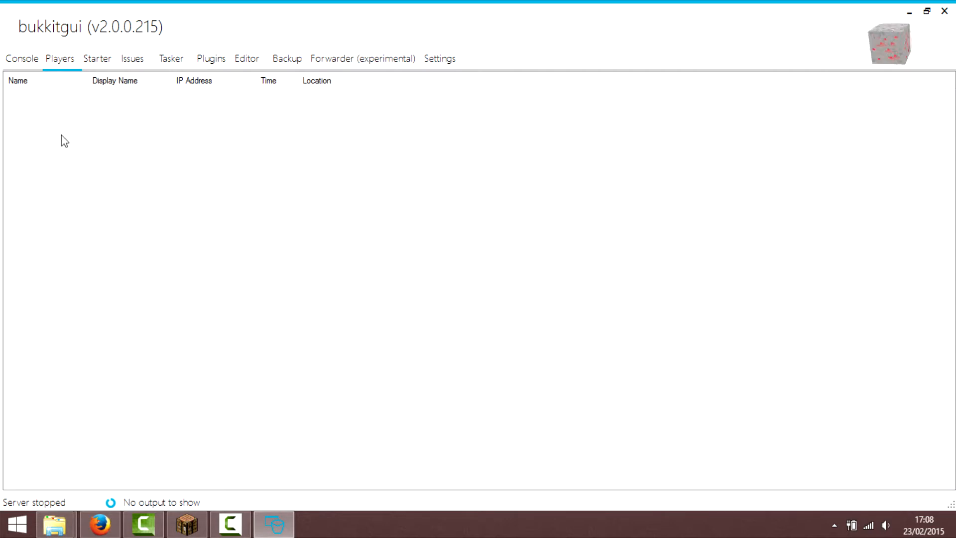
click(24, 65)
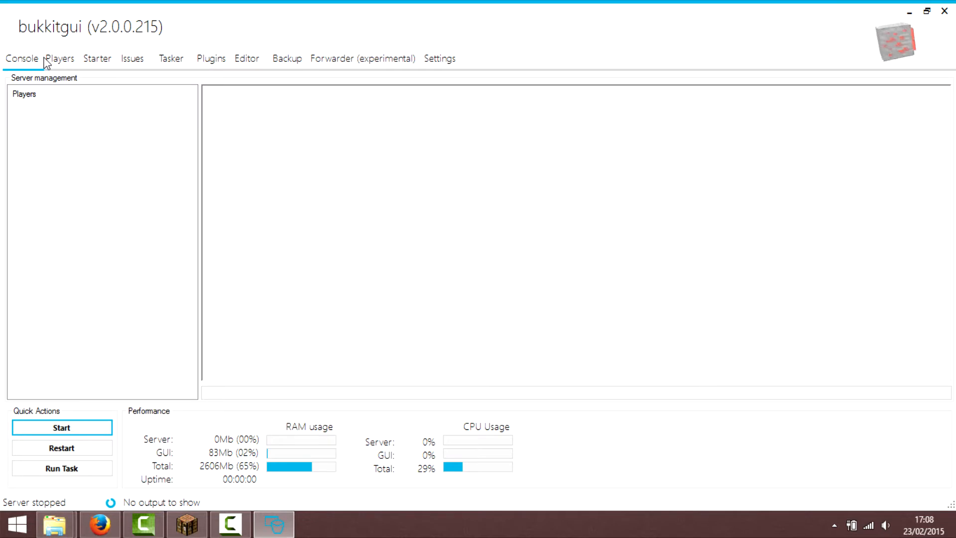
click(43, 60)
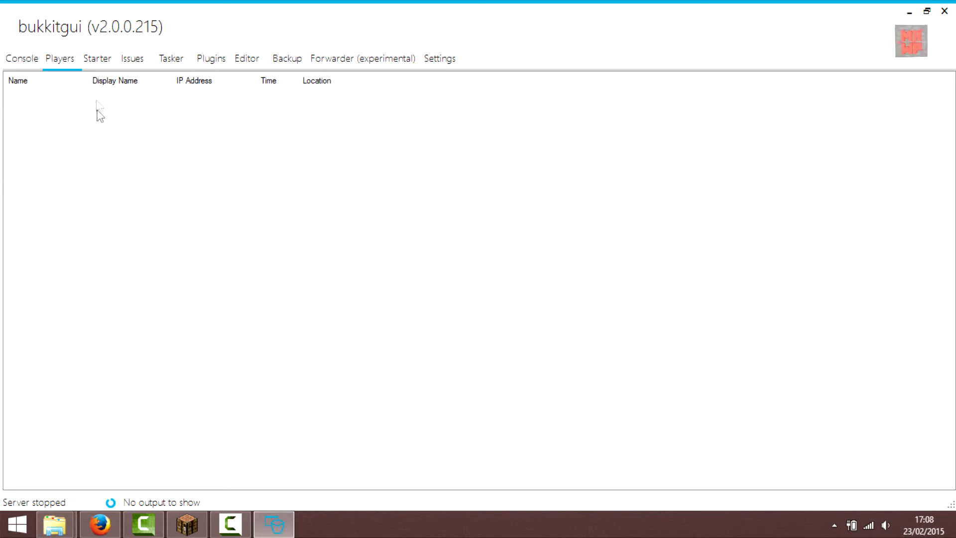
- Review the server launch settings on the Starter page, including the available Java versions
click(94, 58)
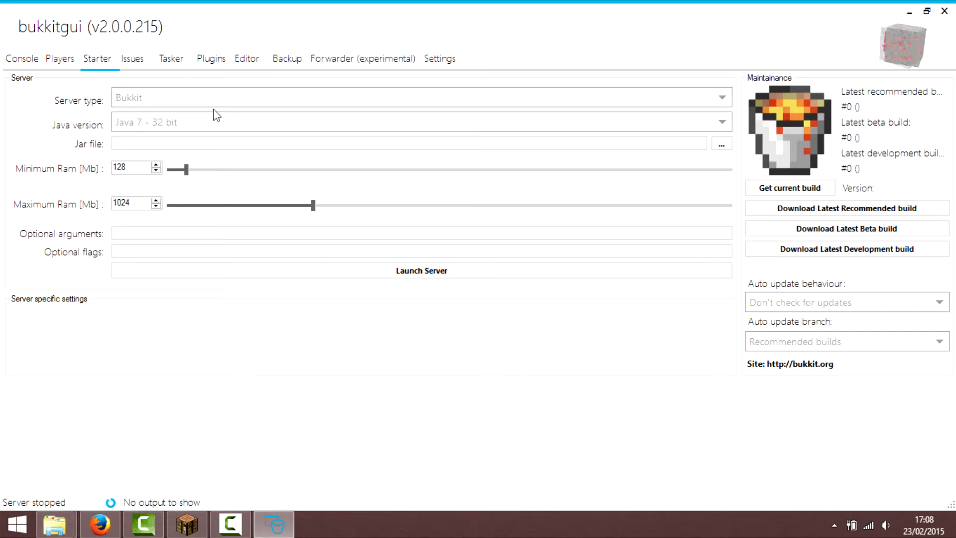
click(194, 127)
click(193, 127)
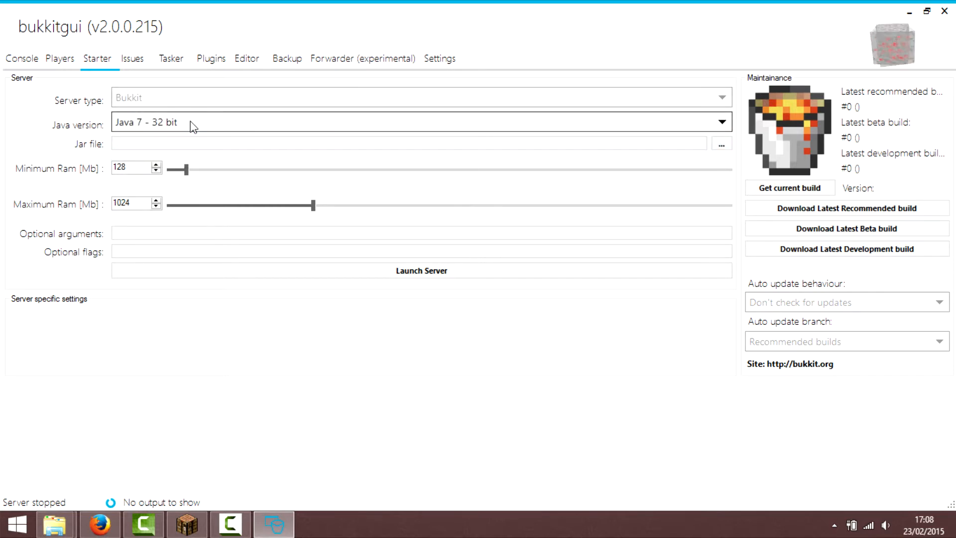
click(207, 126)
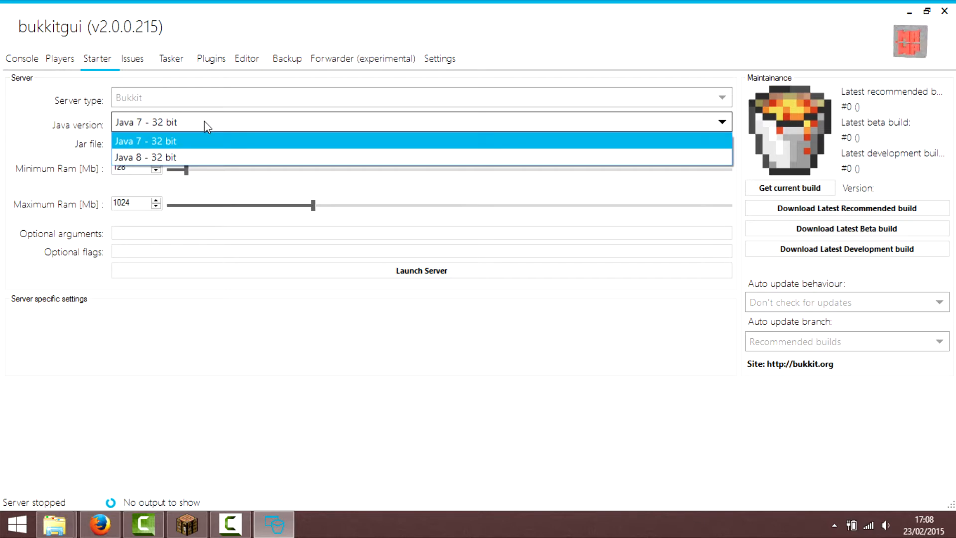
click(208, 126)
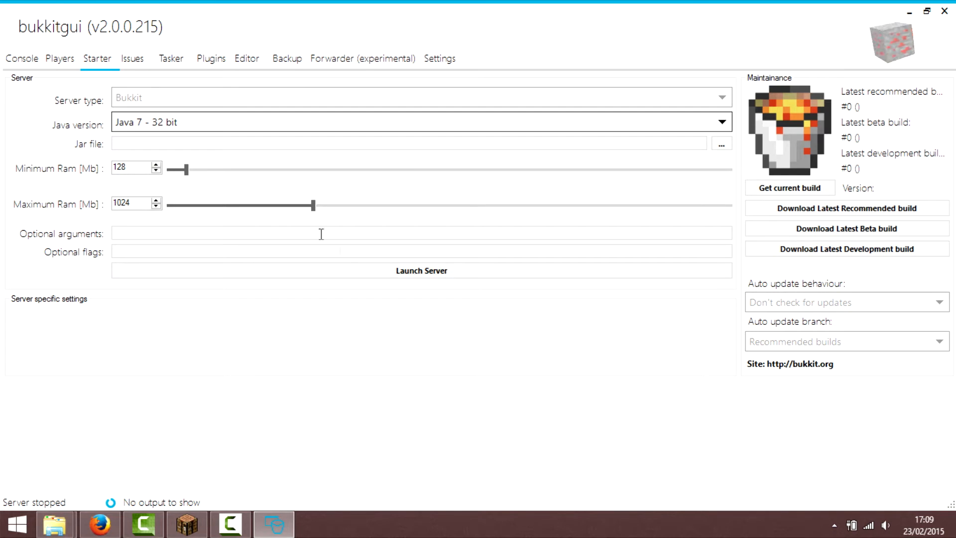
- Minimise bukkitgui and examine all the server files and folders in the Serveur Minecraft desktop folder
click(914, 14)
double_click(316, 218)
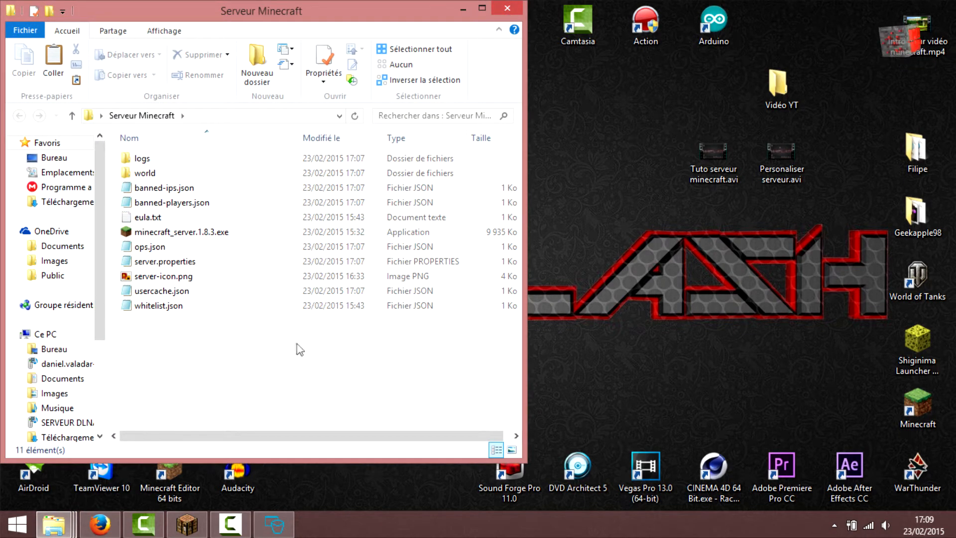
drag(214, 390, 208, 161)
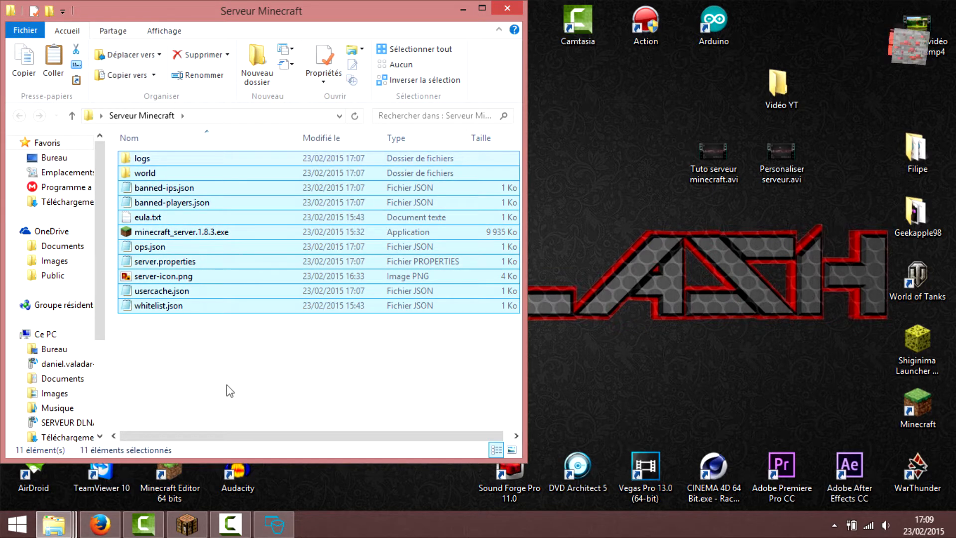
click(232, 388)
drag(371, 367, 146, 156)
click(265, 418)
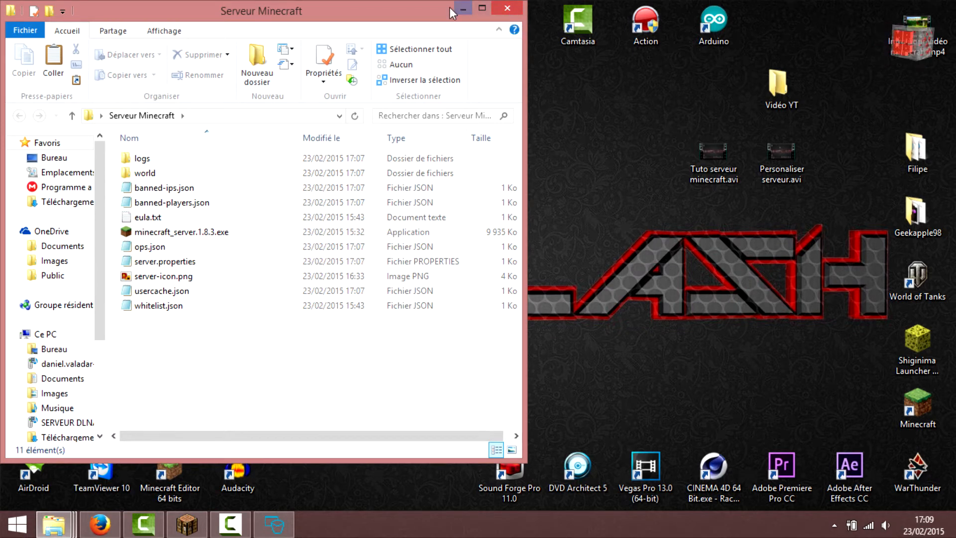
drag(277, 372, 156, 155)
drag(342, 355, 206, 160)
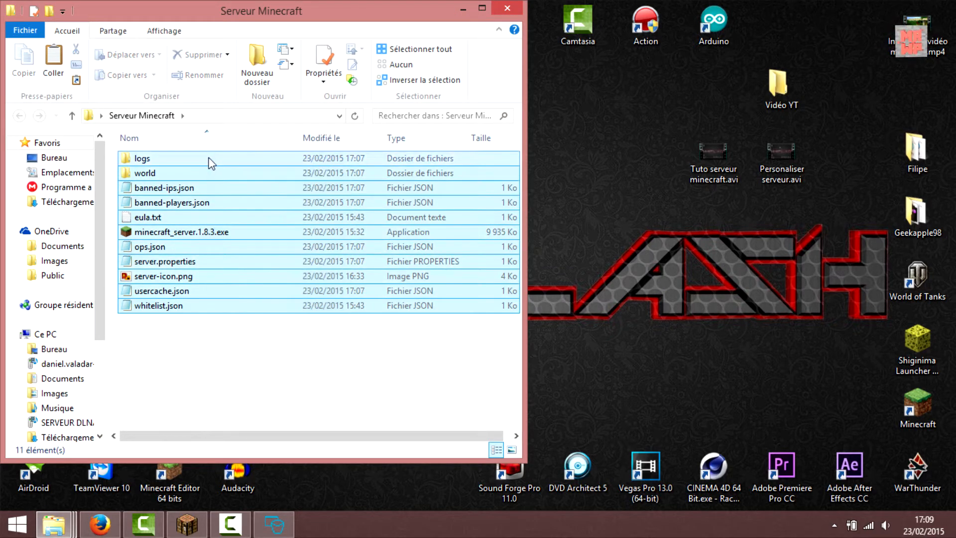
drag(198, 345, 152, 153)
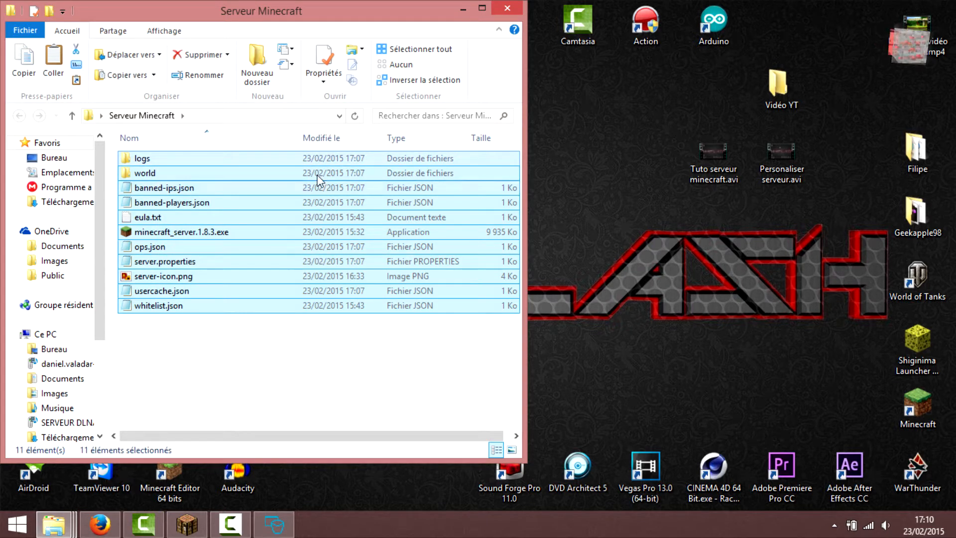
click(227, 344)
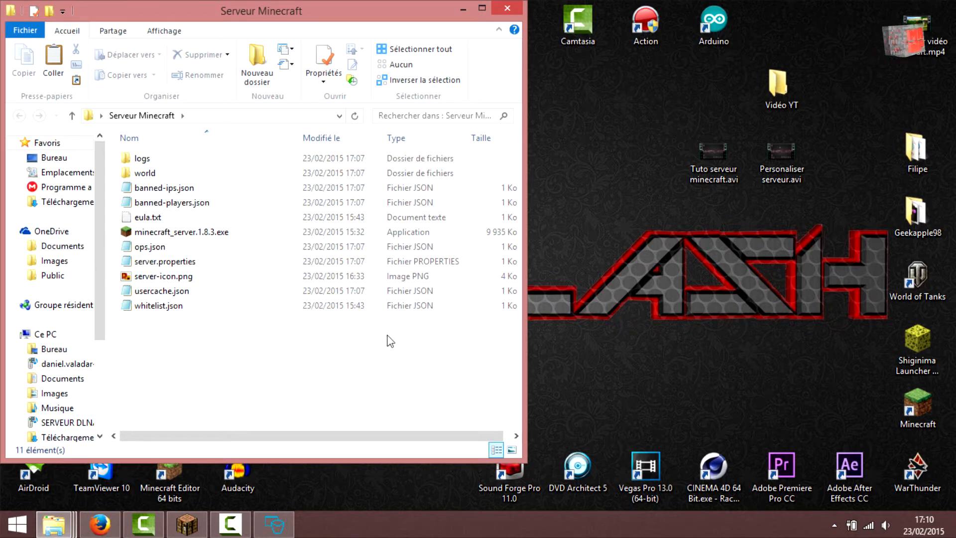
- Compare bukkitgui's launch settings with the Serveur Minecraft folder's files, highlighting minecraft_server.1.8.3.exe
click(275, 523)
click(275, 523)
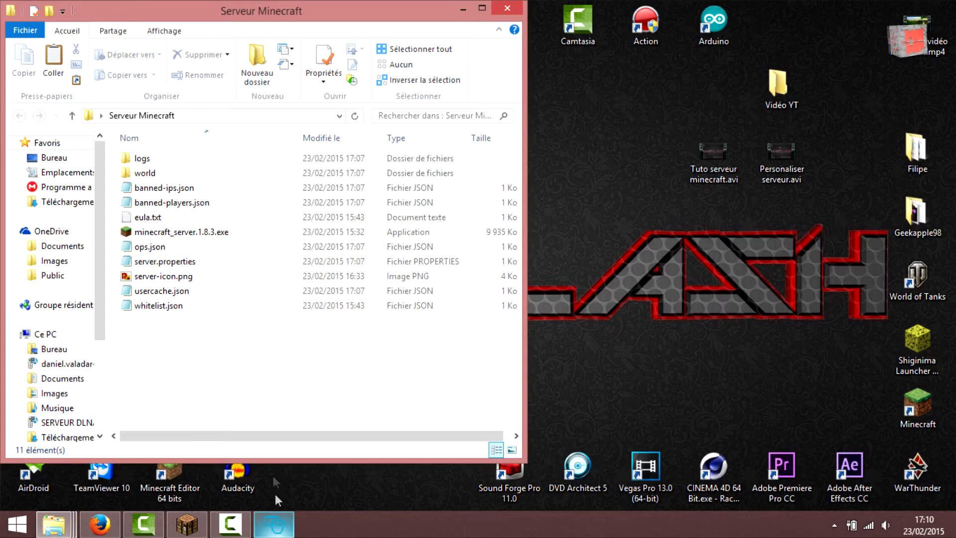
drag(191, 377, 149, 164)
click(274, 526)
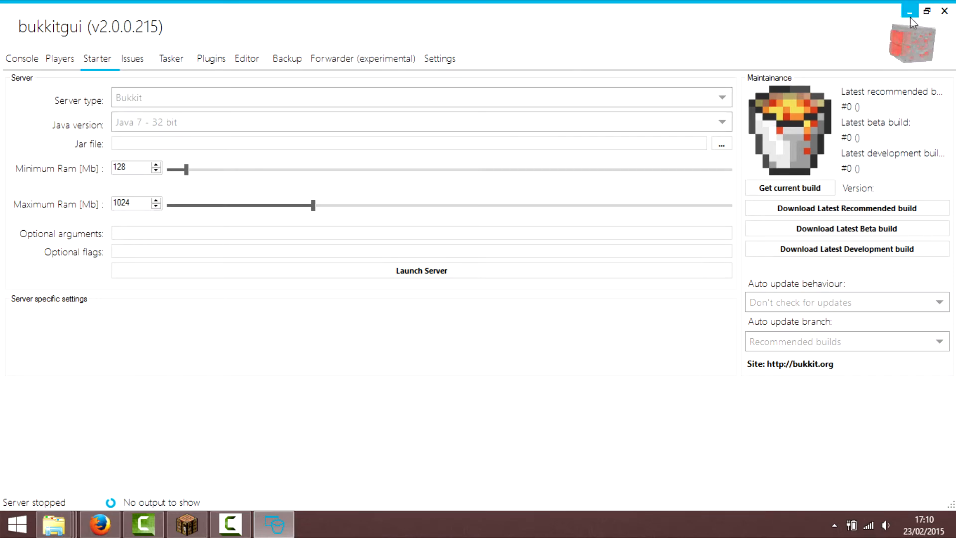
click(945, 10)
click(275, 389)
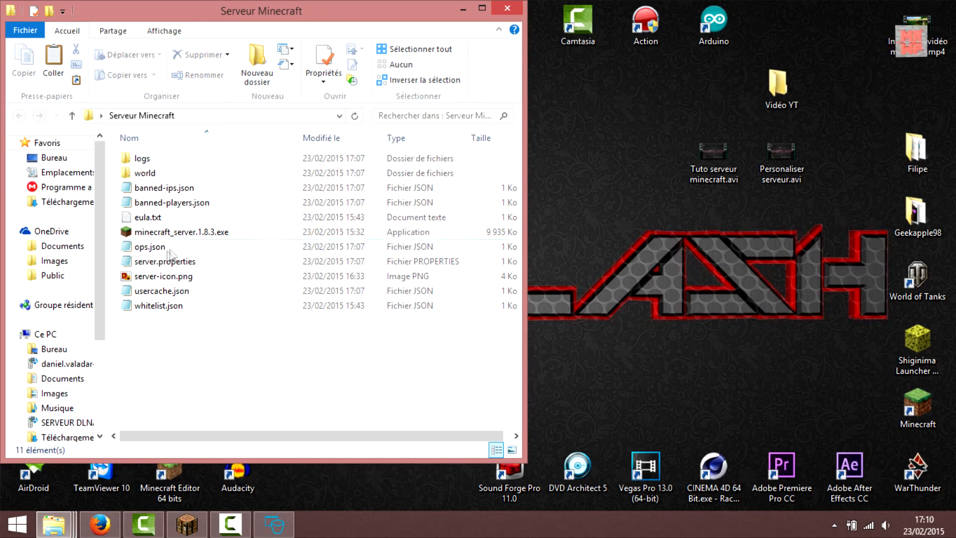
click(274, 525)
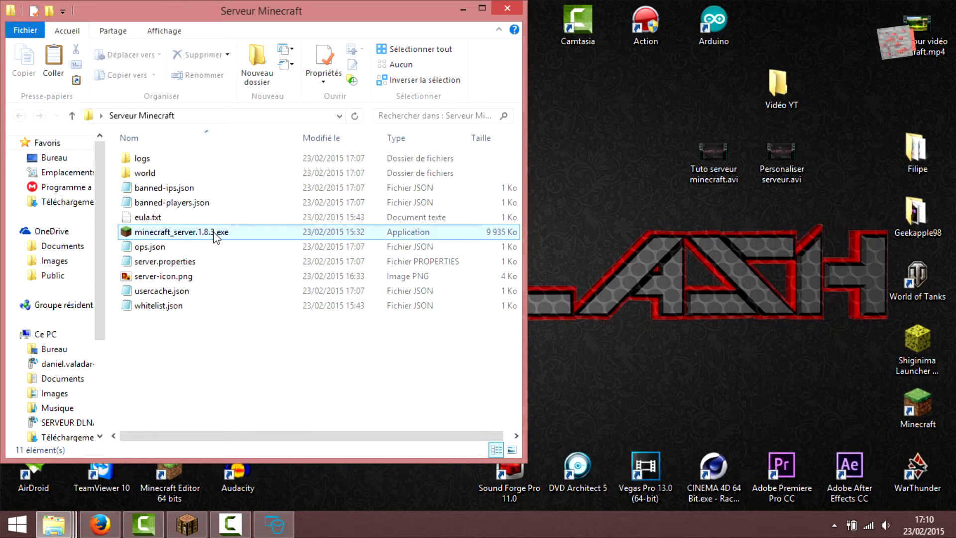
click(215, 236)
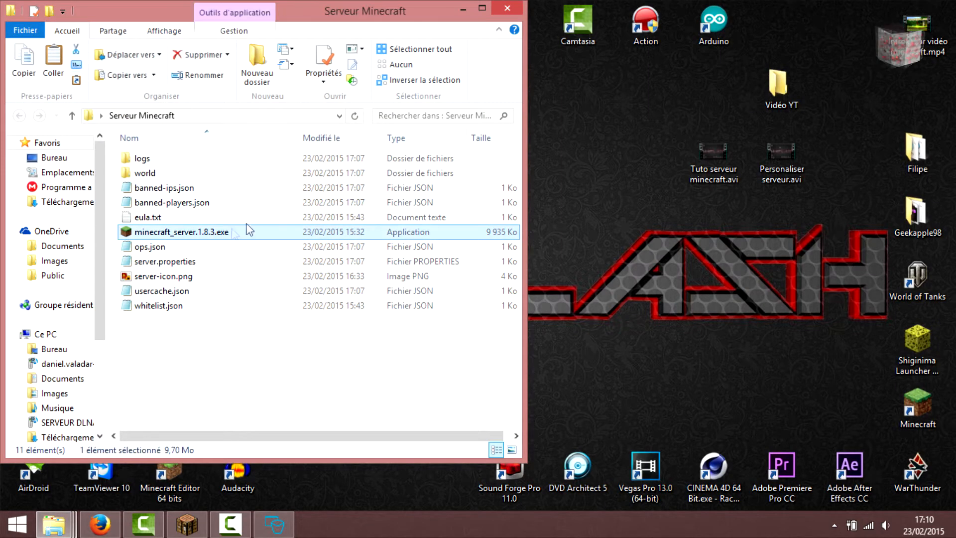
click(359, 363)
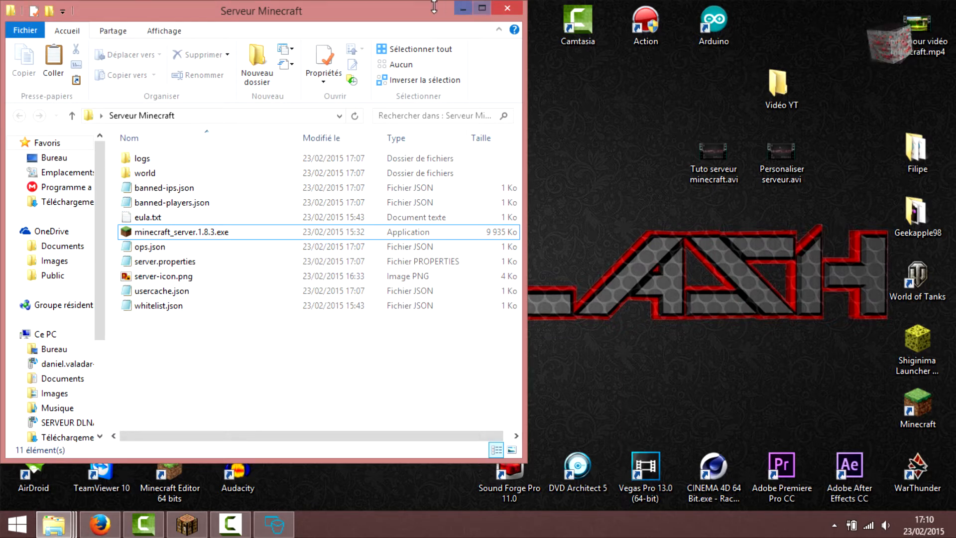
- Minimise the Serveur Minecraft folder, return to bukkitgui and view its Issues, Tasker and Plugins pages
click(463, 8)
click(274, 524)
click(135, 60)
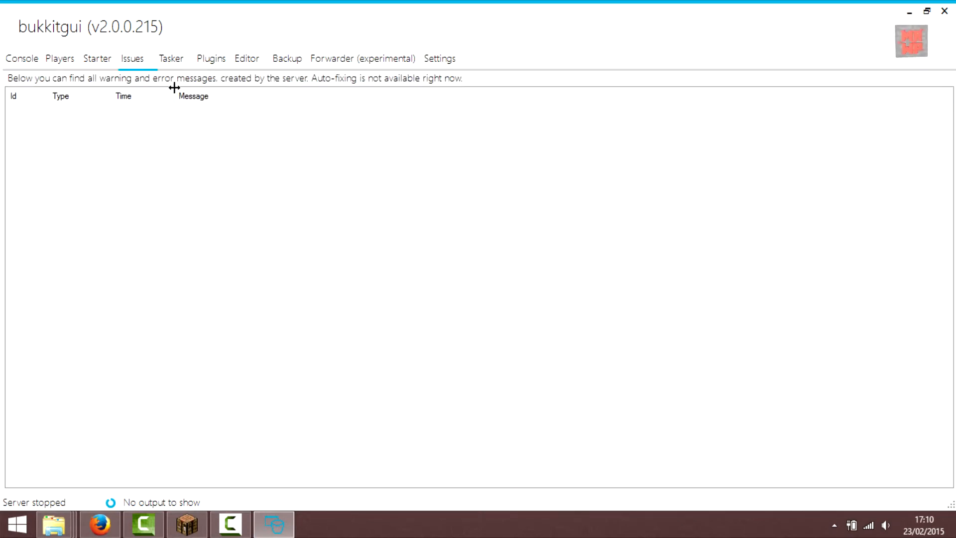
click(178, 64)
click(210, 64)
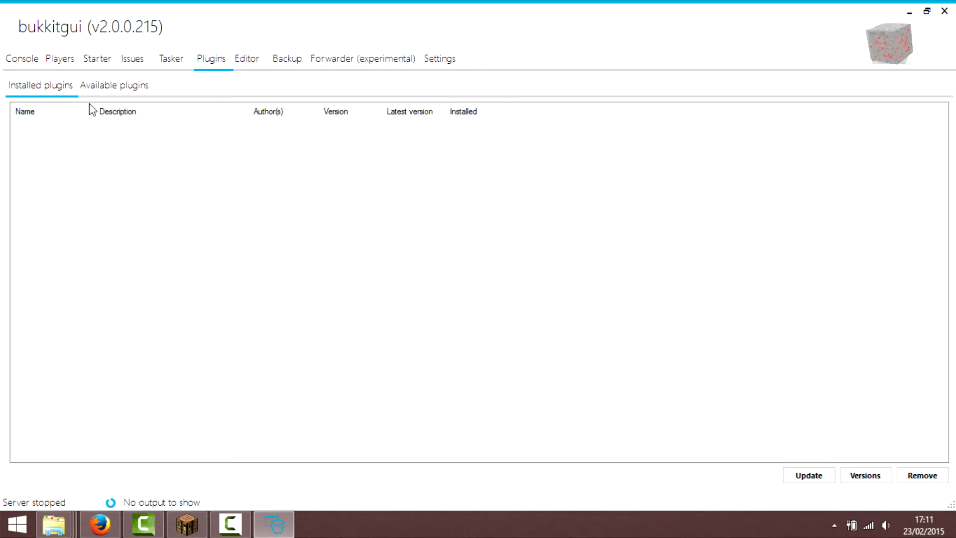
- View bukkitgui's Editor, Backup, Forwarder, Settings, Console and Players pages in turn
click(247, 60)
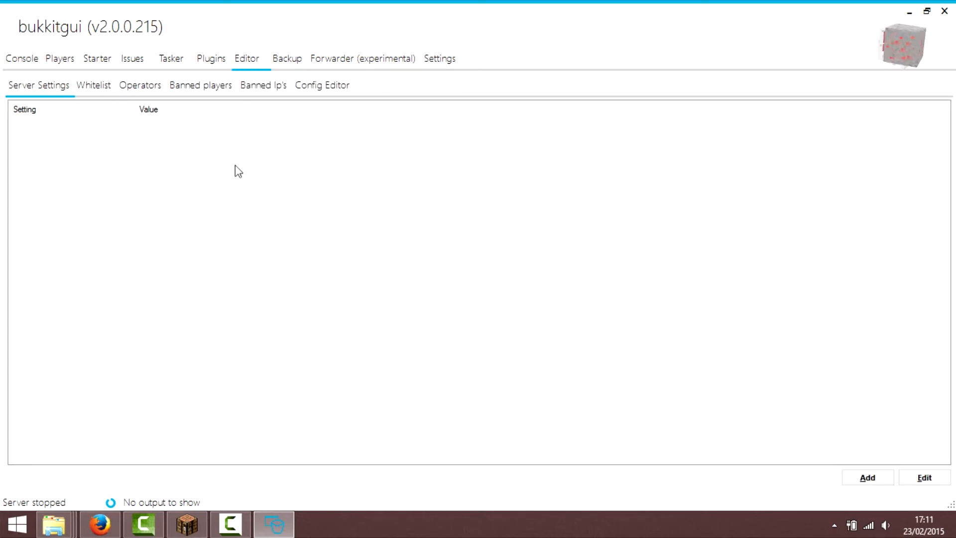
click(295, 62)
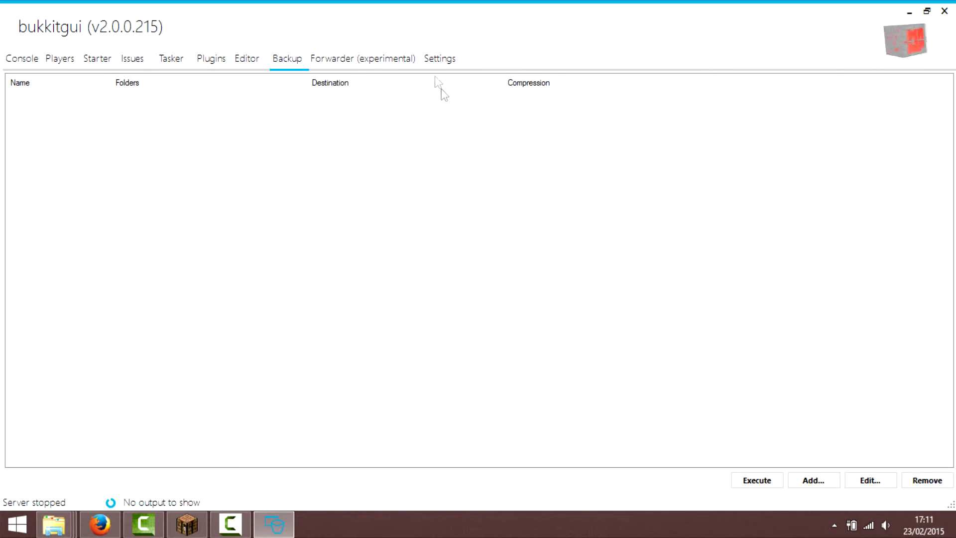
click(360, 60)
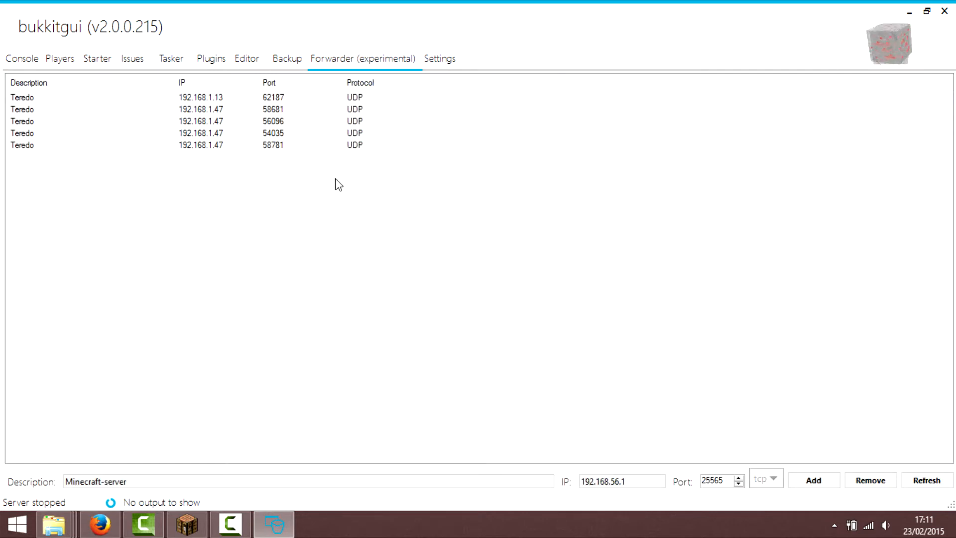
click(441, 61)
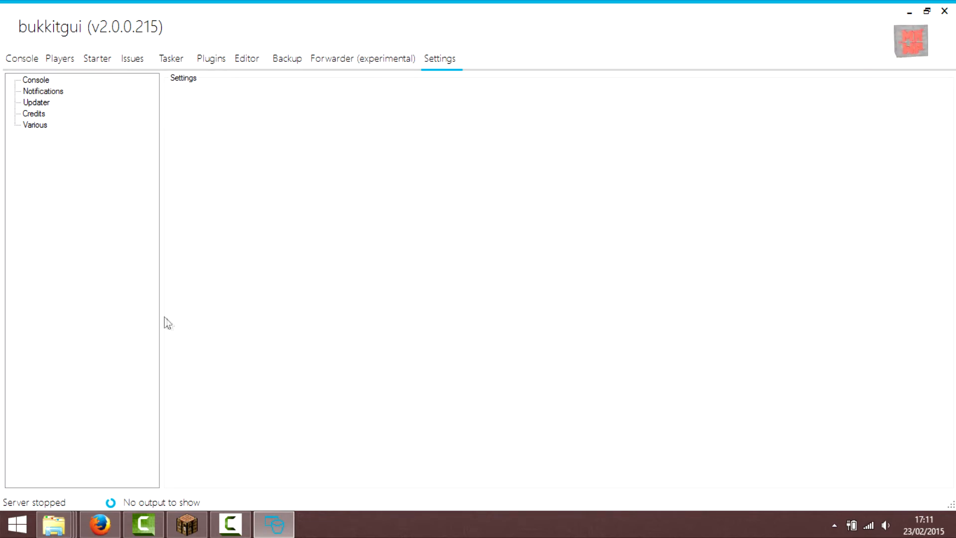
click(30, 58)
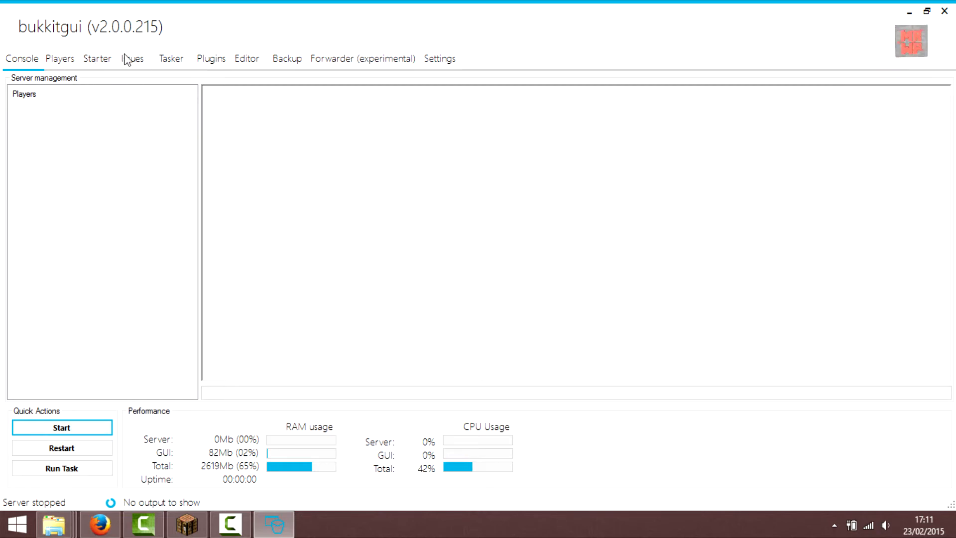
click(59, 61)
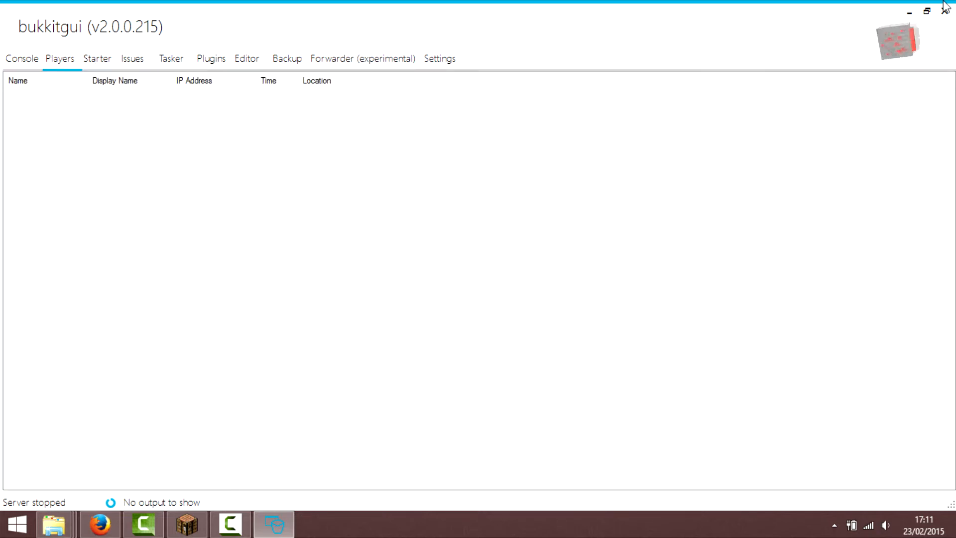
- Minimise bukkitgui and open the Serveur folder from the desktop
click(907, 14)
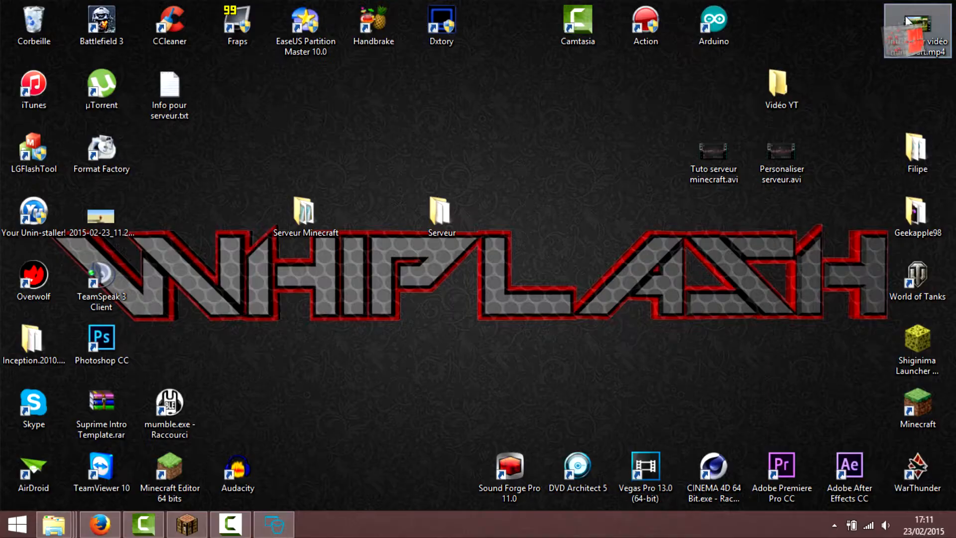
click(430, 226)
double_click(441, 219)
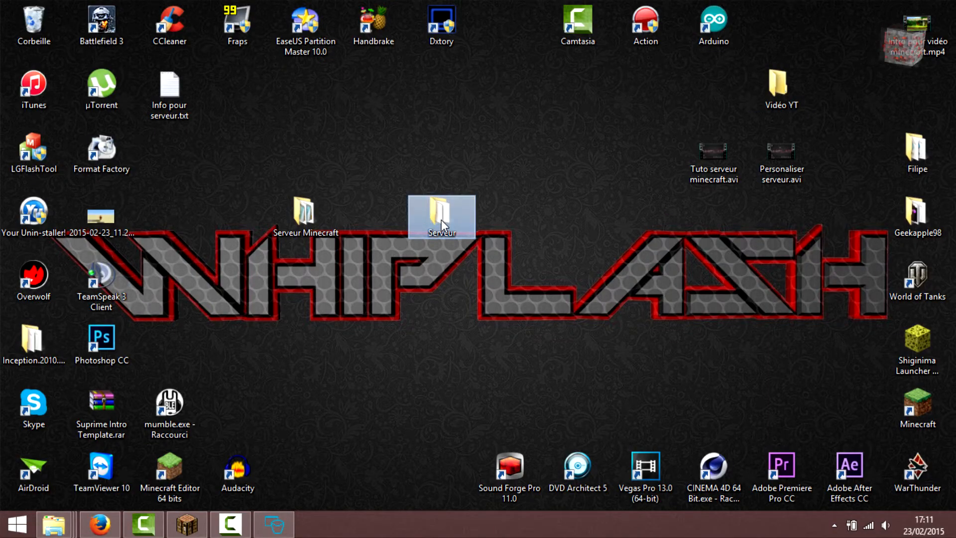
- Move the Serveur Minecraft desktop folder below Info pour serveur.txt, then compare its files with the Serveur folder's and close it
drag(293, 205, 172, 150)
double_click(190, 152)
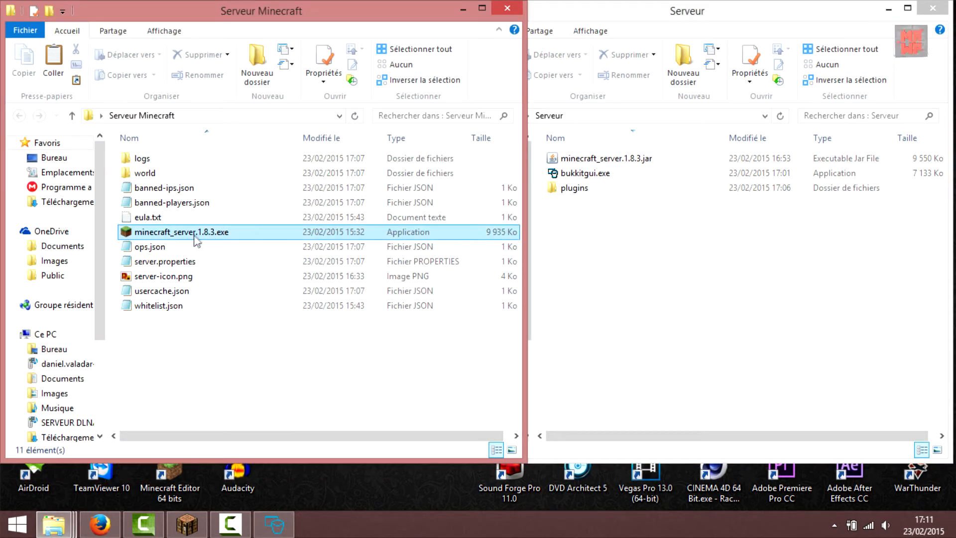
click(507, 8)
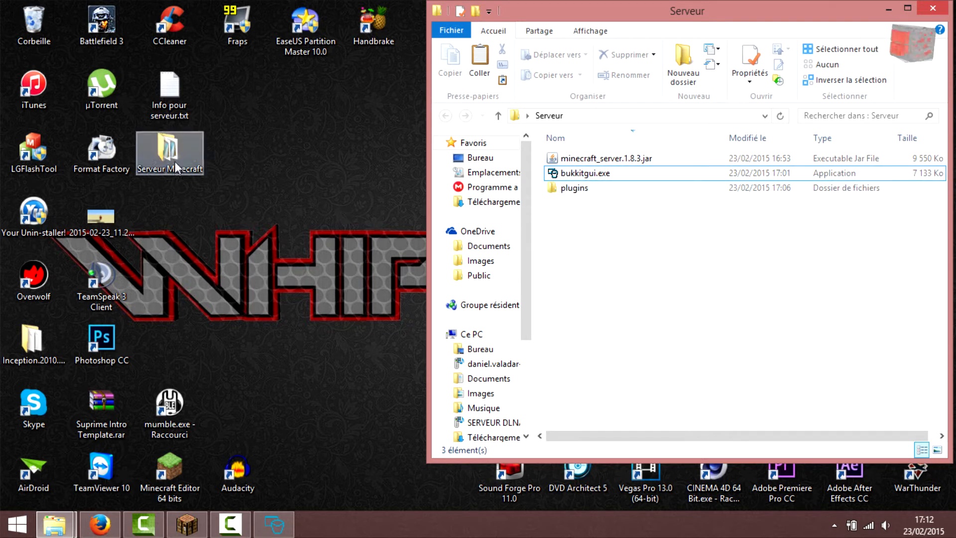
- Maximise the Serveur folder window and examine bukkitgui.exe and minecraft_server.1.8.3.jar
click(597, 176)
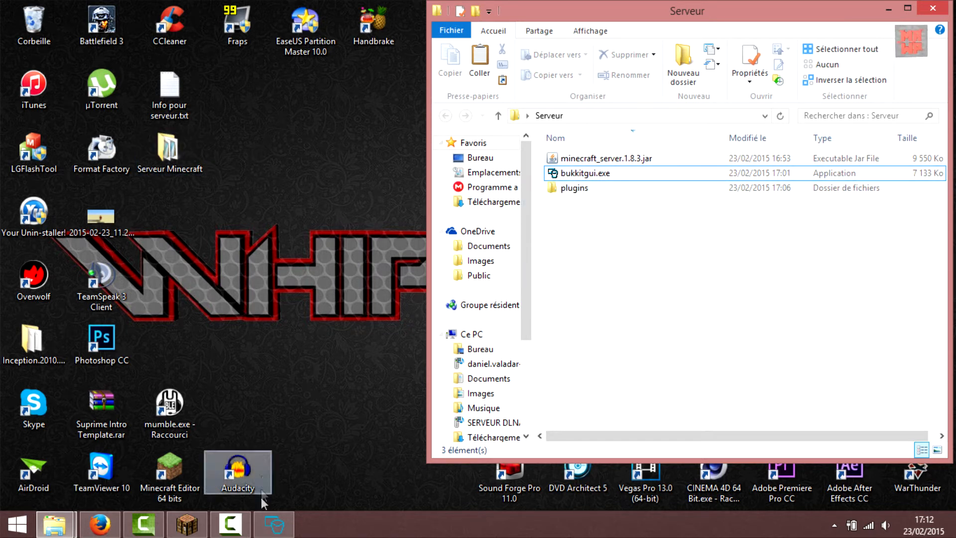
double_click(714, 13)
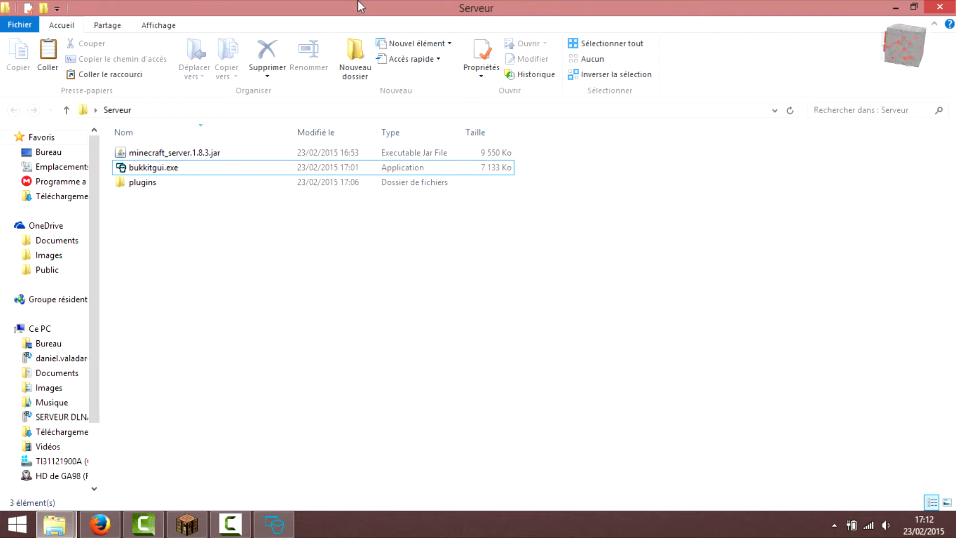
click(169, 167)
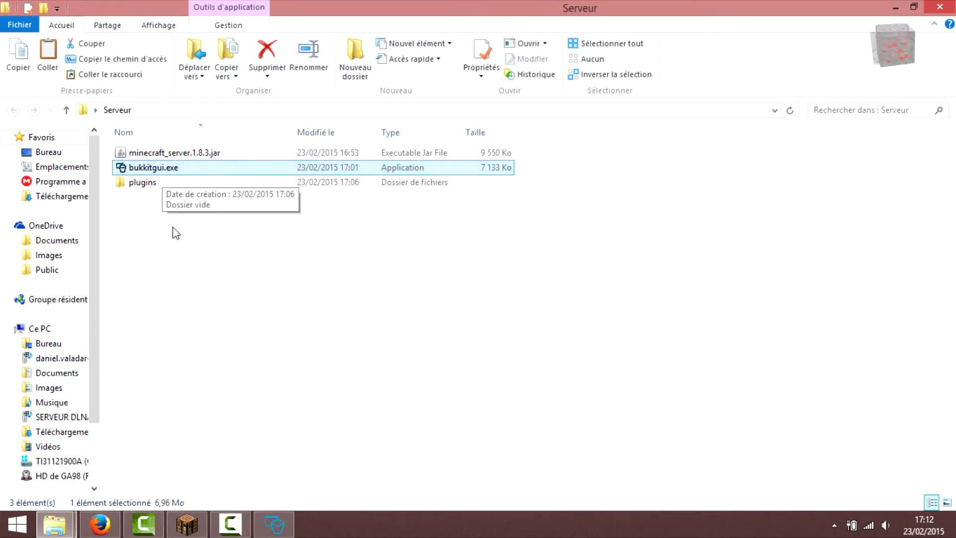
click(179, 158)
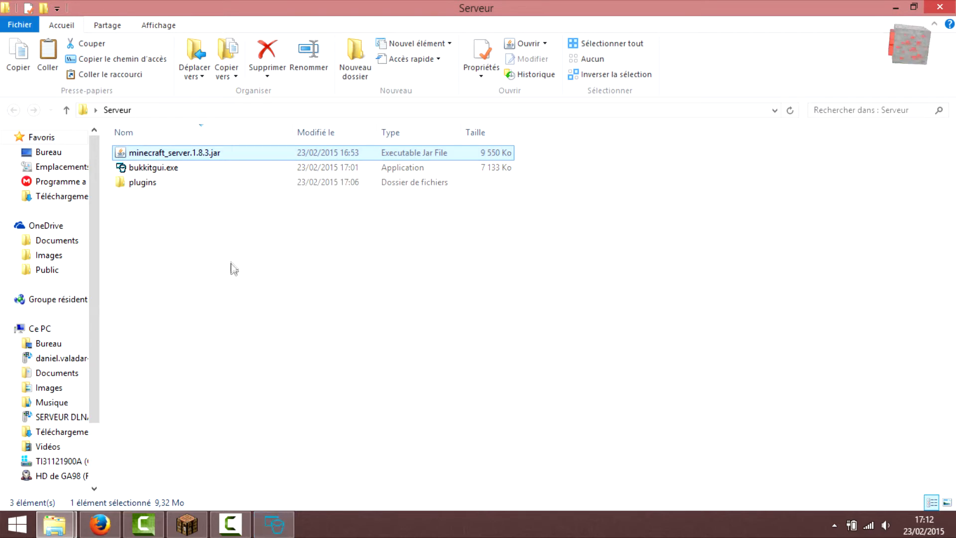
click(156, 170)
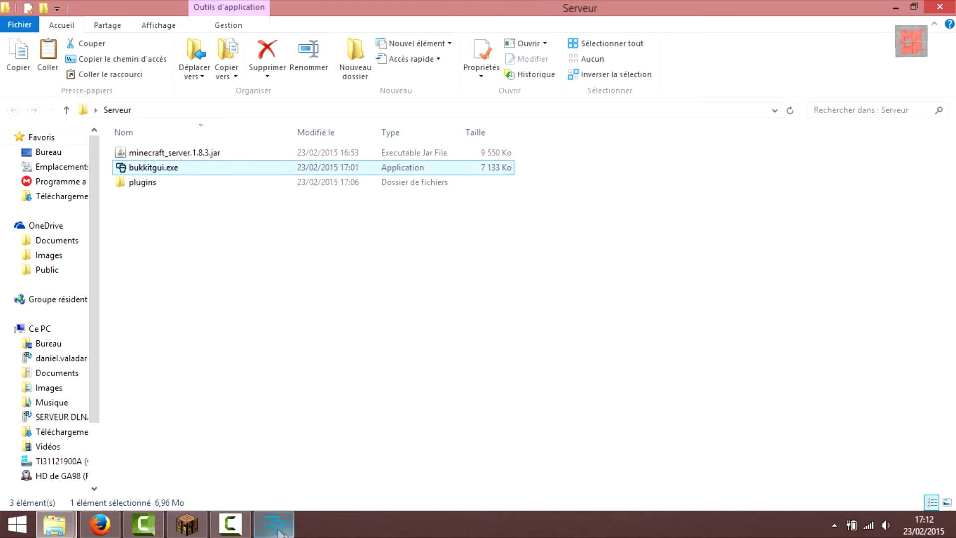
- Return to bukkitgui and review the server types available on the Starter page, keeping Bukkit
click(292, 520)
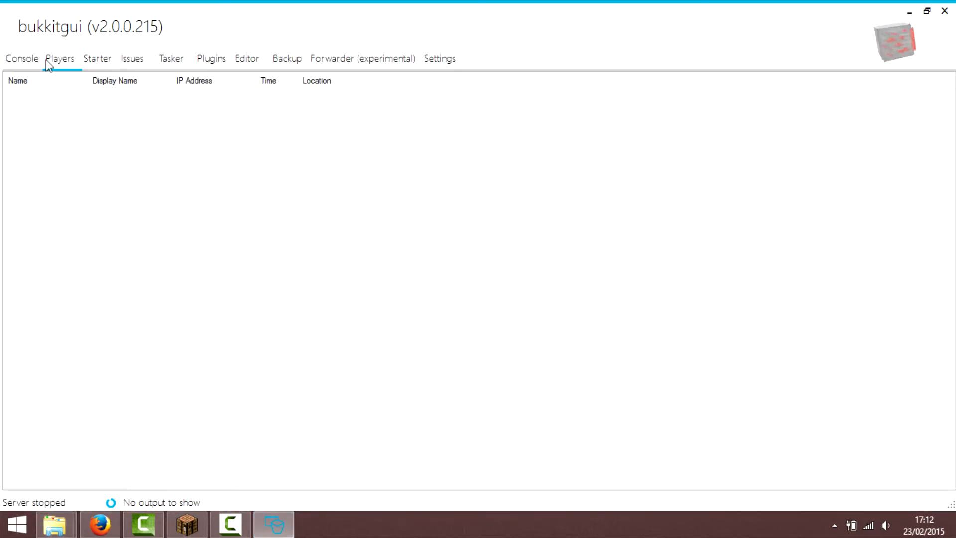
click(102, 59)
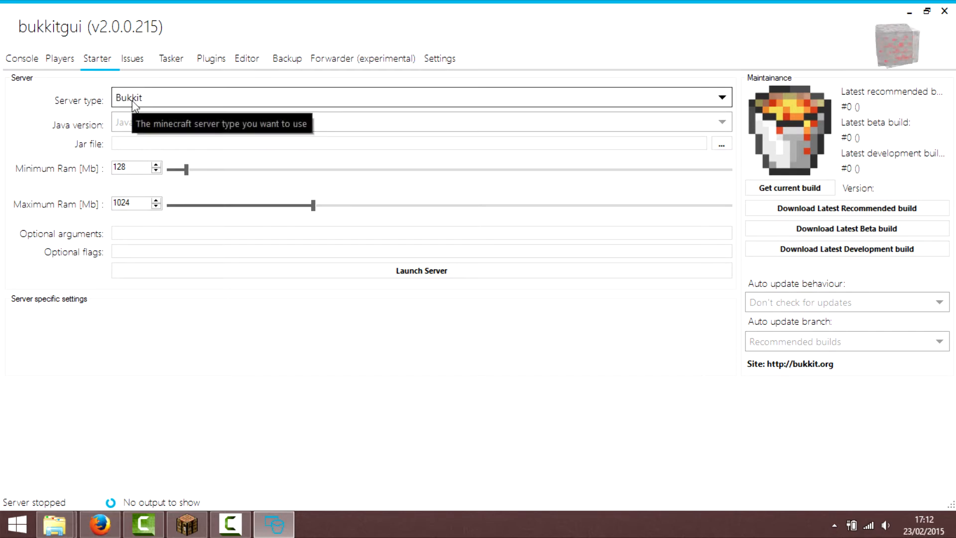
click(256, 97)
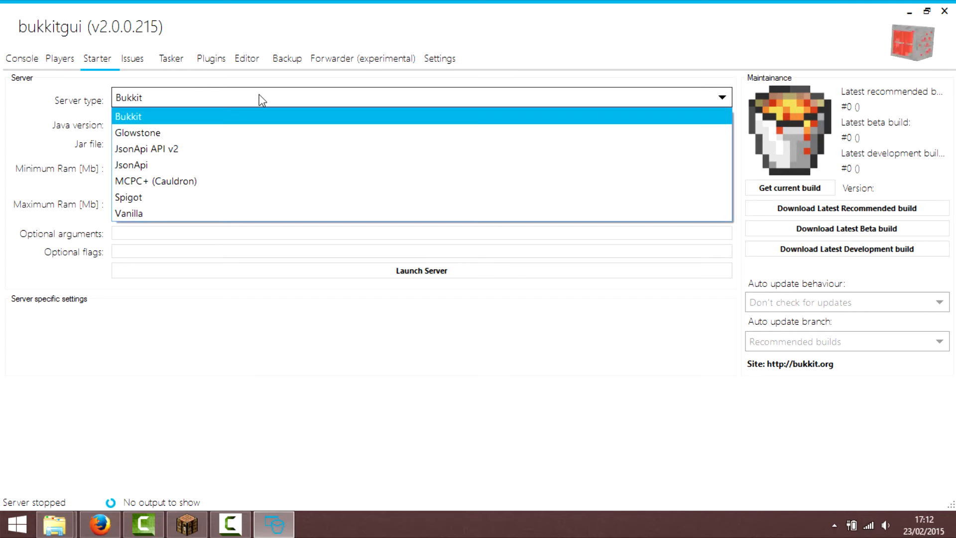
click(263, 101)
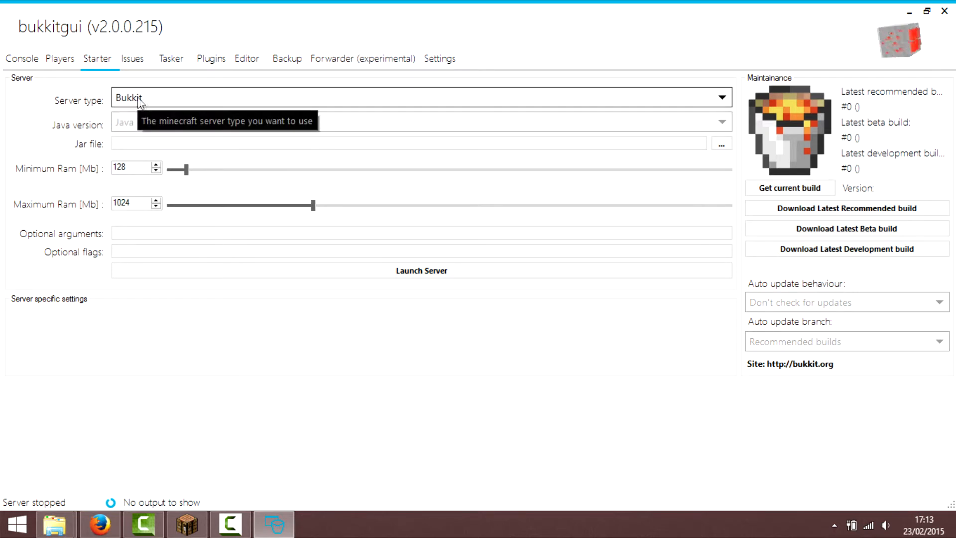
mouse_move(15, 30)
mouse_down()
mouse_move(102, 39)
mouse_move(8, 34)
mouse_up()
drag(188, 28, 305, 24)
click(696, 11)
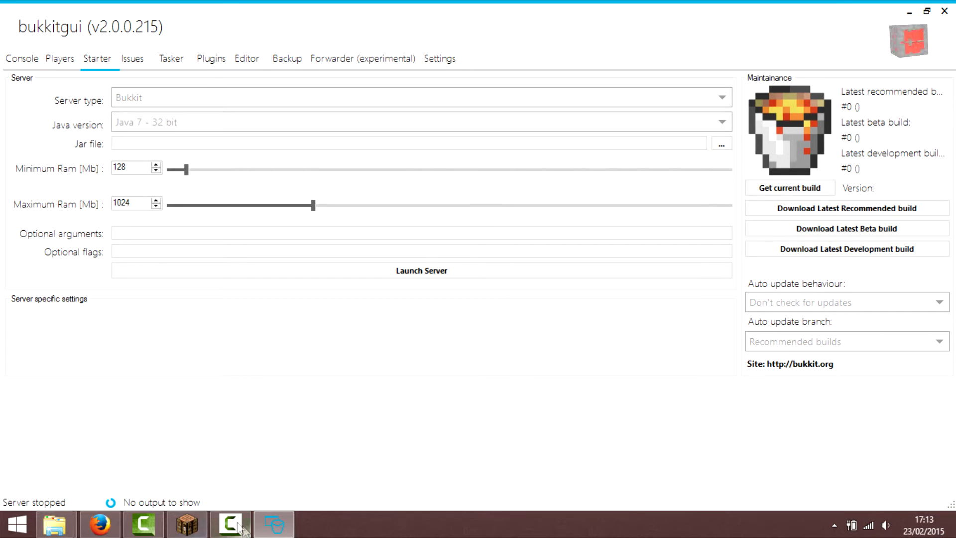
- Check minecraft_server.1.8.3.jar in the Serveur folder against bukkitgui's launch settings
mouse_move(55, 524)
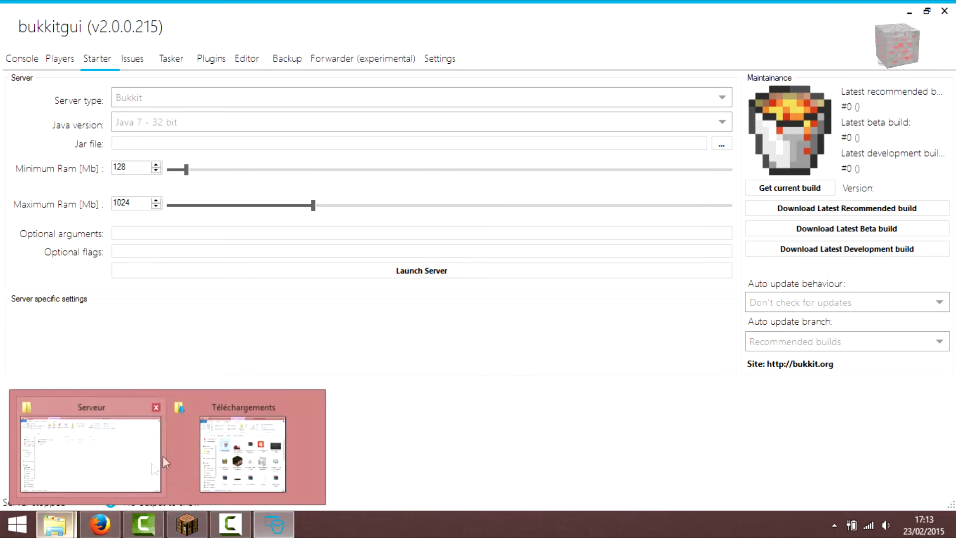
click(124, 436)
click(149, 153)
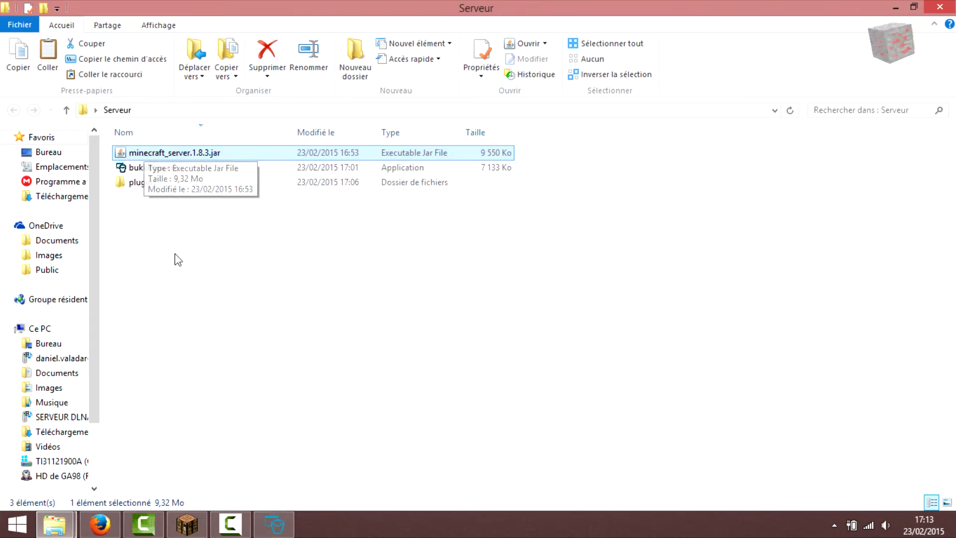
click(177, 273)
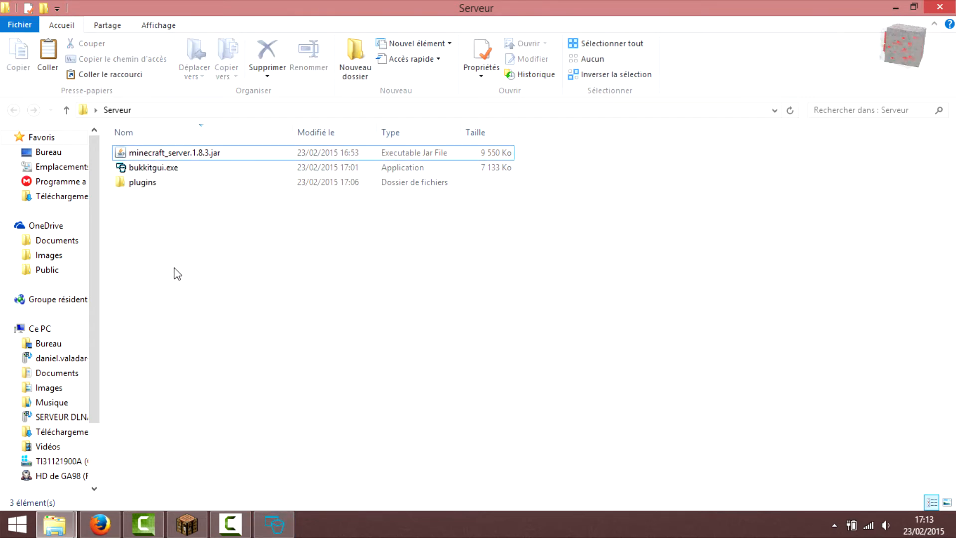
click(215, 155)
click(274, 523)
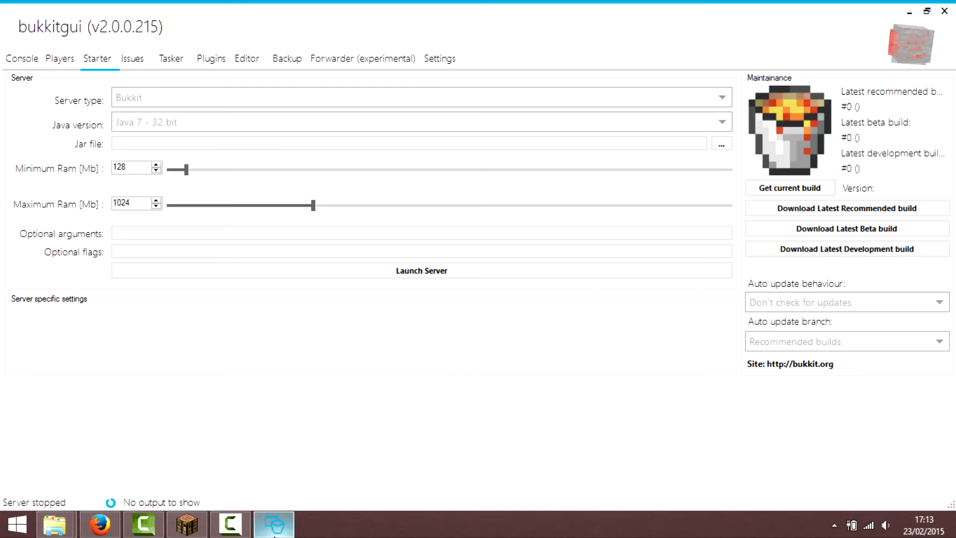
mouse_move(55, 523)
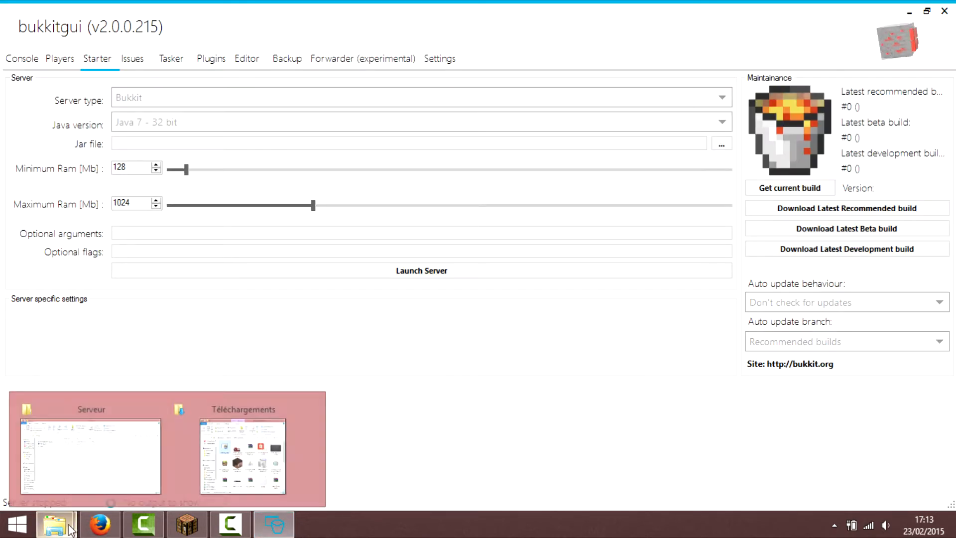
click(106, 464)
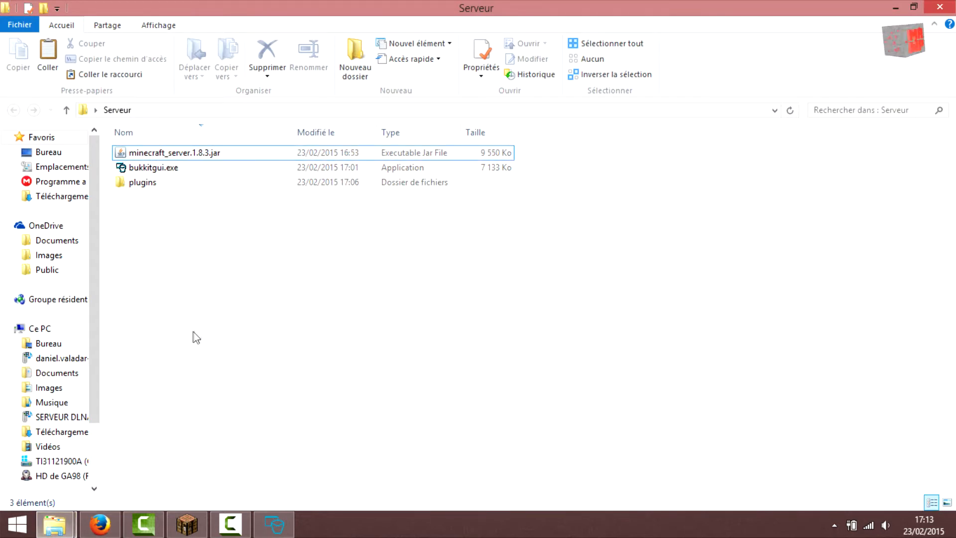
- Go back to bukkitgui and review the Starter page's server types and the Console page's server controls
click(273, 523)
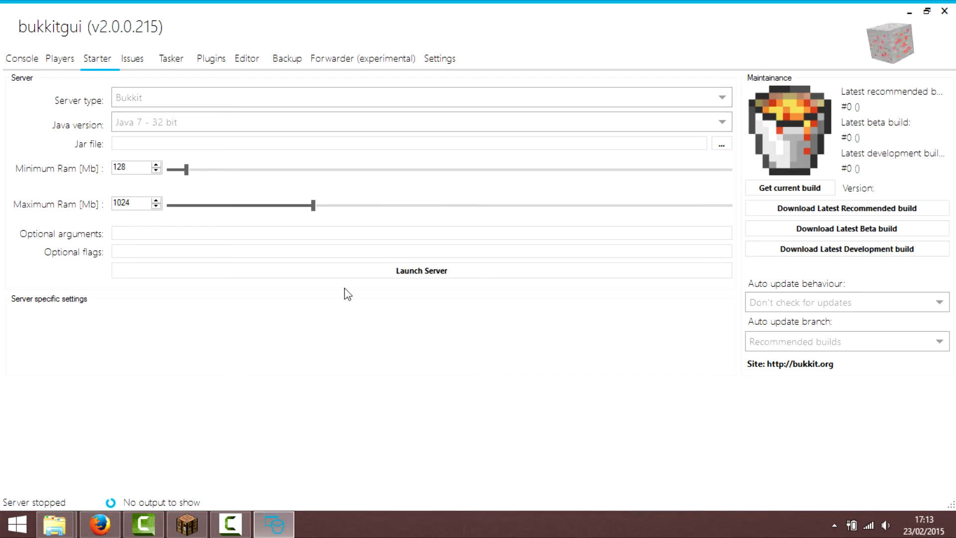
click(150, 97)
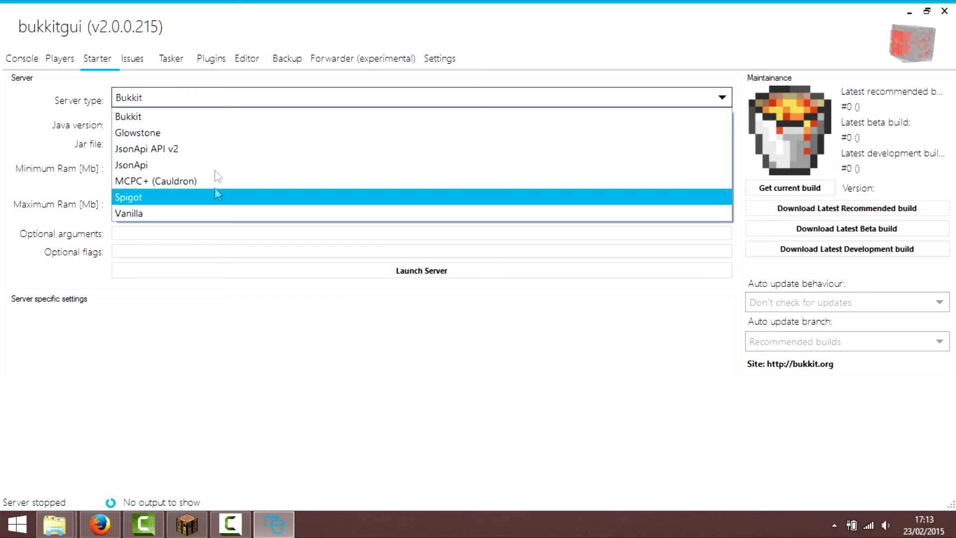
click(213, 110)
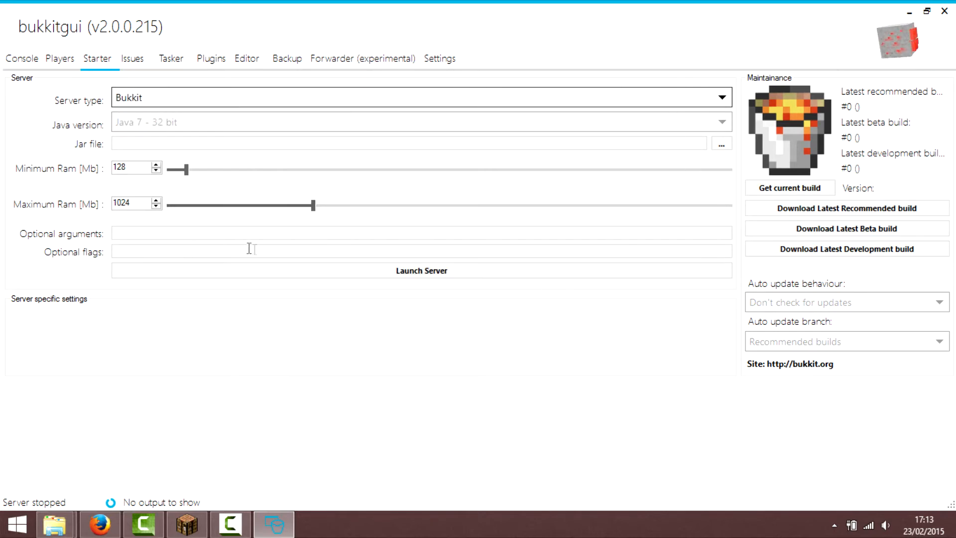
click(22, 59)
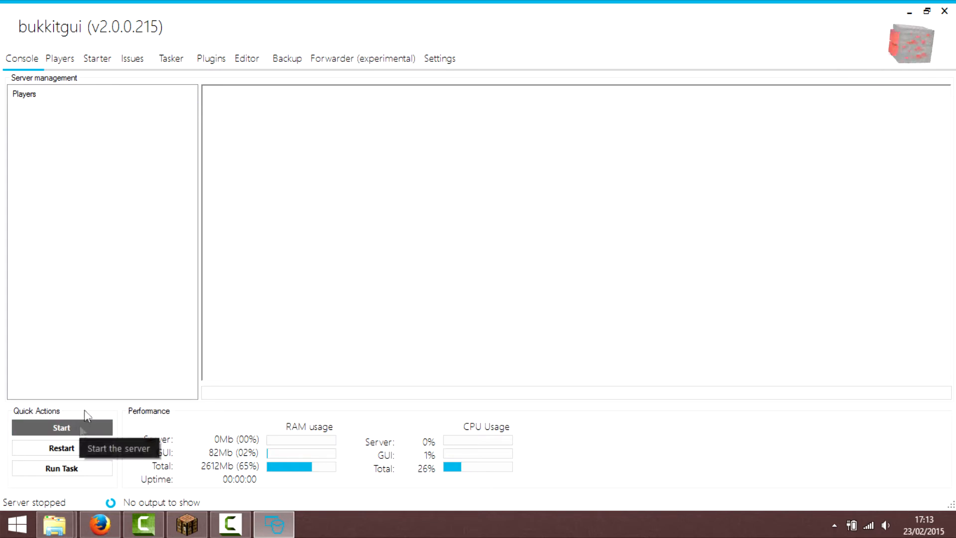
click(97, 60)
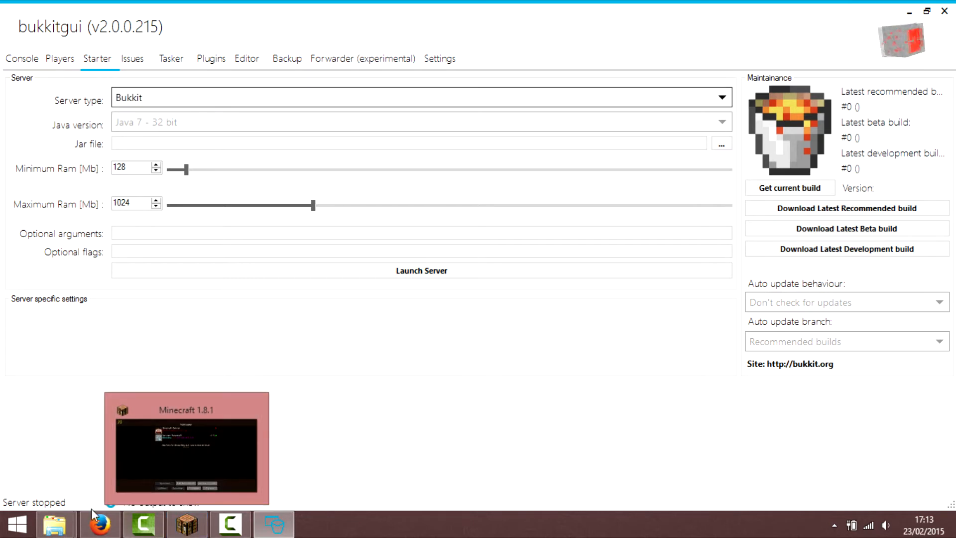
mouse_move(55, 523)
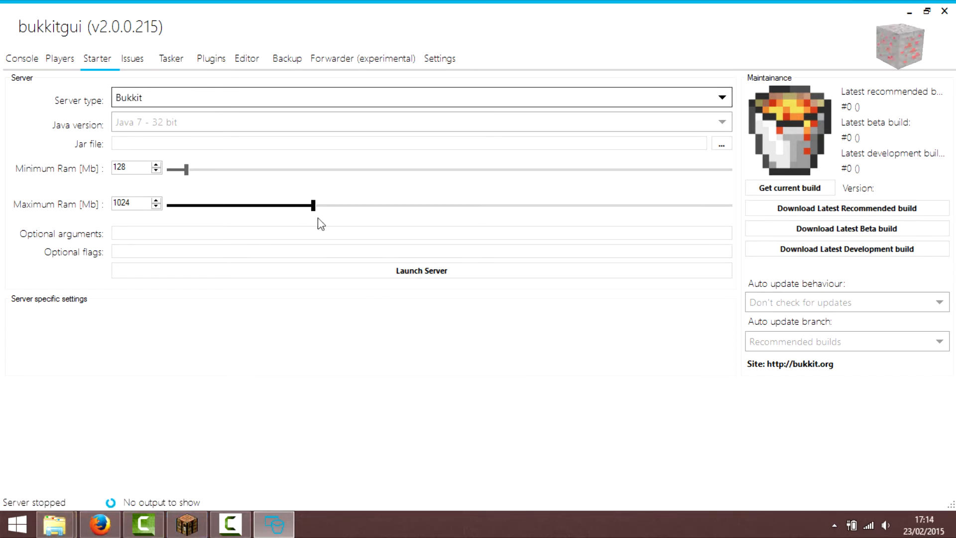
click(29, 59)
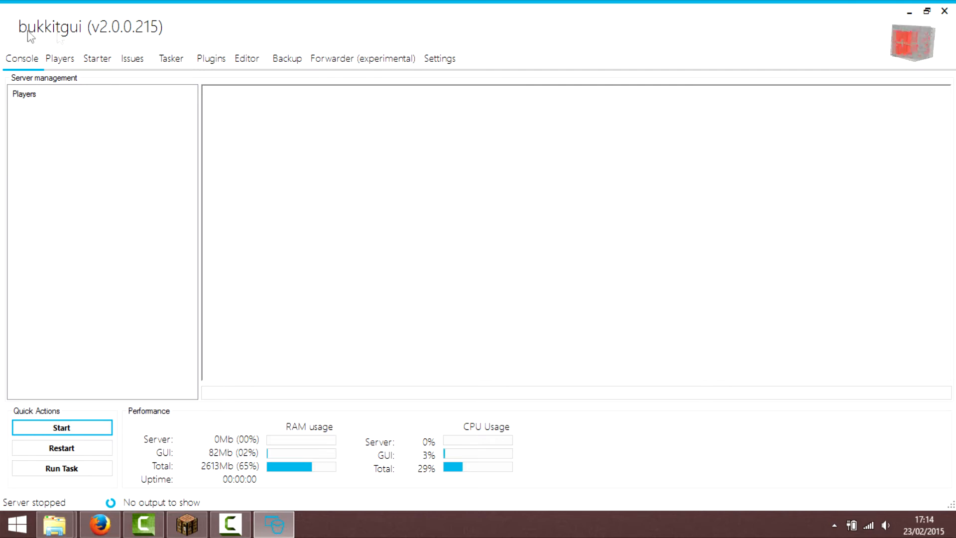
- Set the server type to Vanilla on the Starter page
click(107, 61)
click(169, 100)
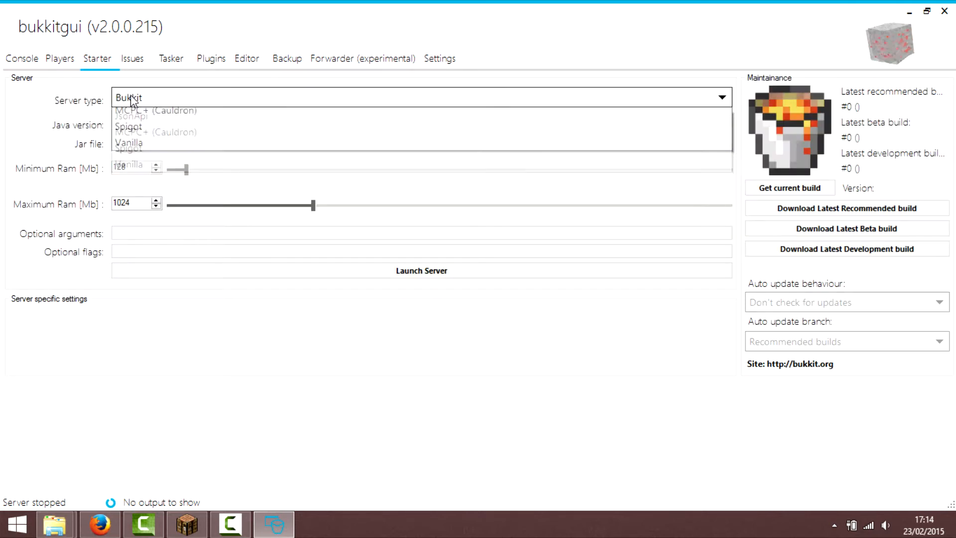
click(160, 215)
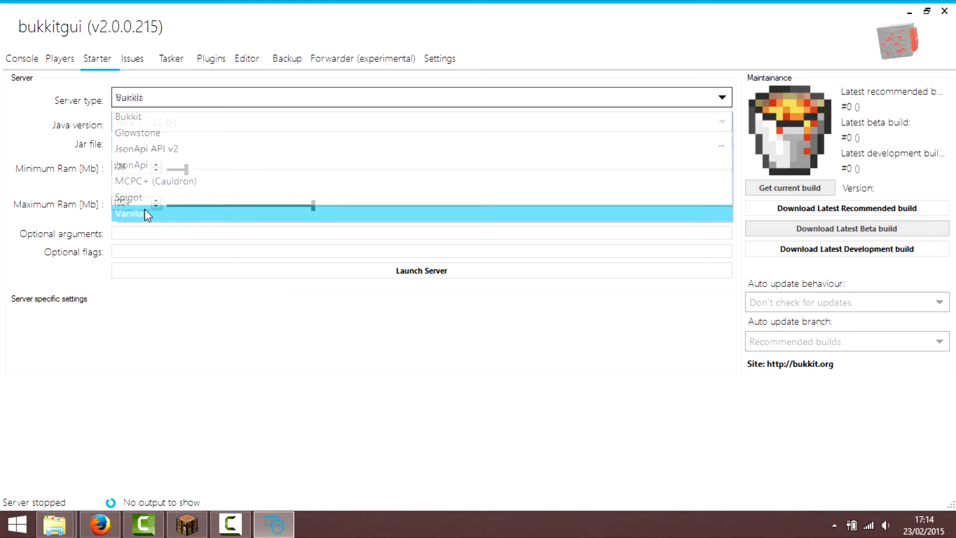
- Set the server type back to Bukkit on the Starter page
click(156, 99)
click(138, 117)
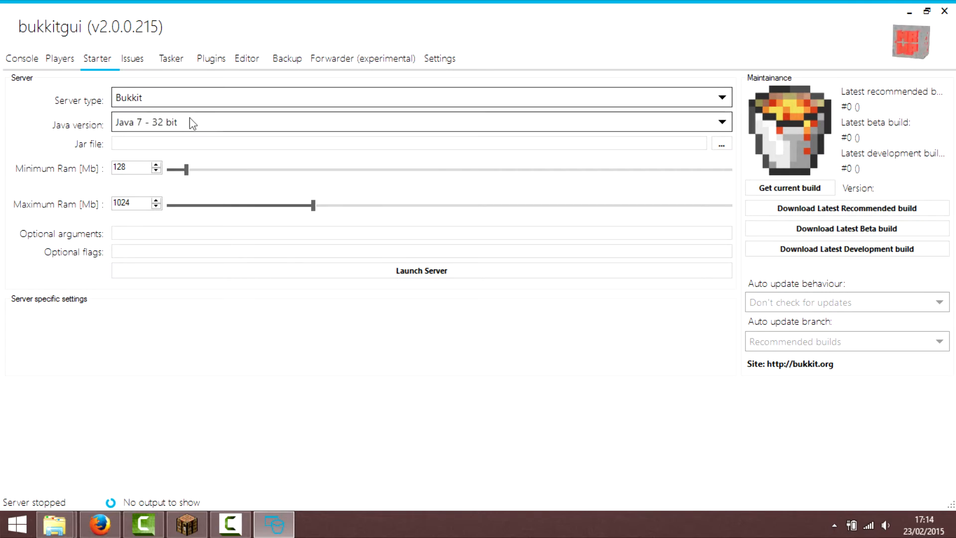
click(160, 111)
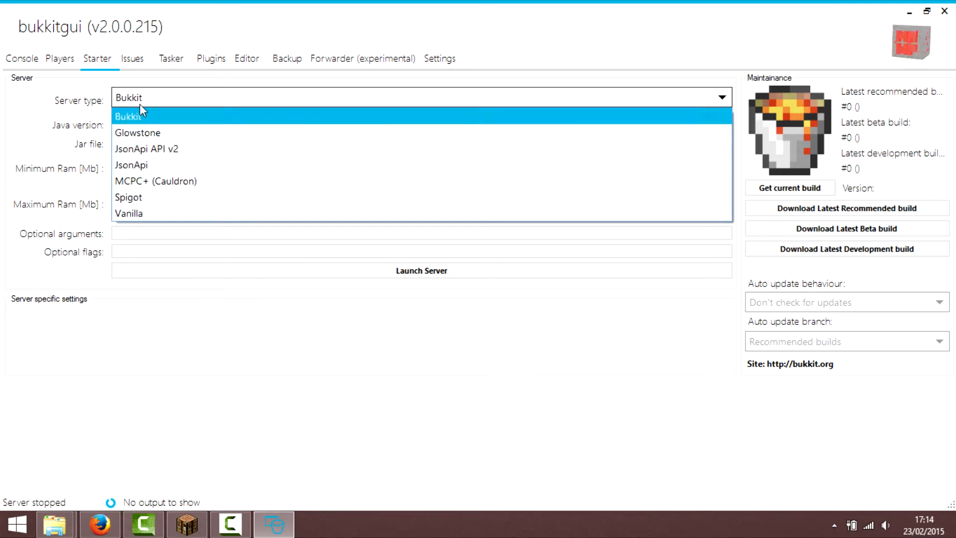
click(141, 109)
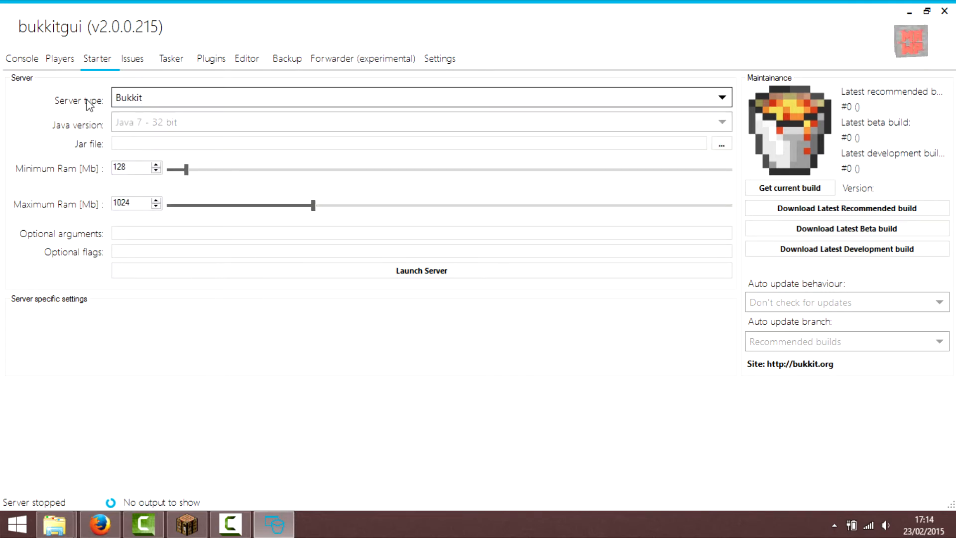
- Review the available Java versions for the server, keeping Java 7 - 32 bit
click(147, 120)
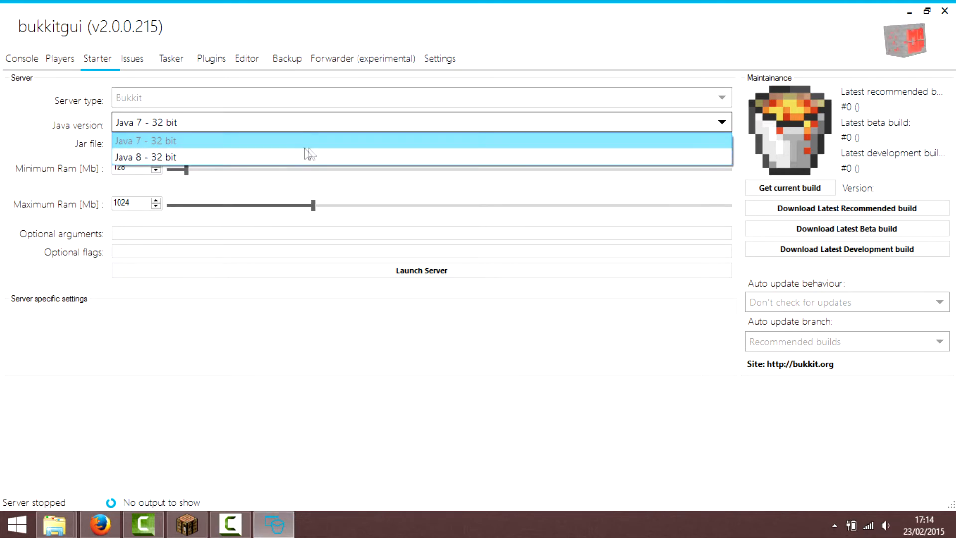
click(249, 368)
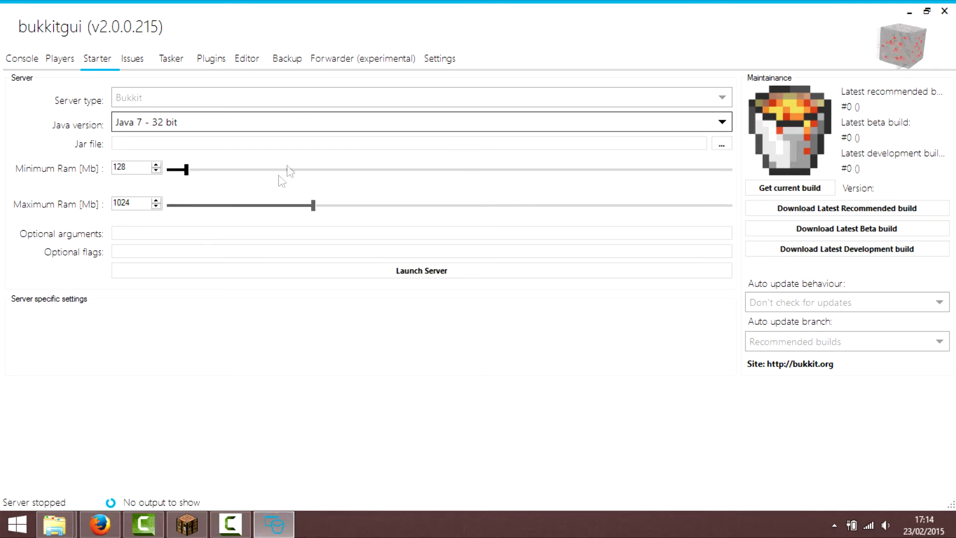
click(305, 124)
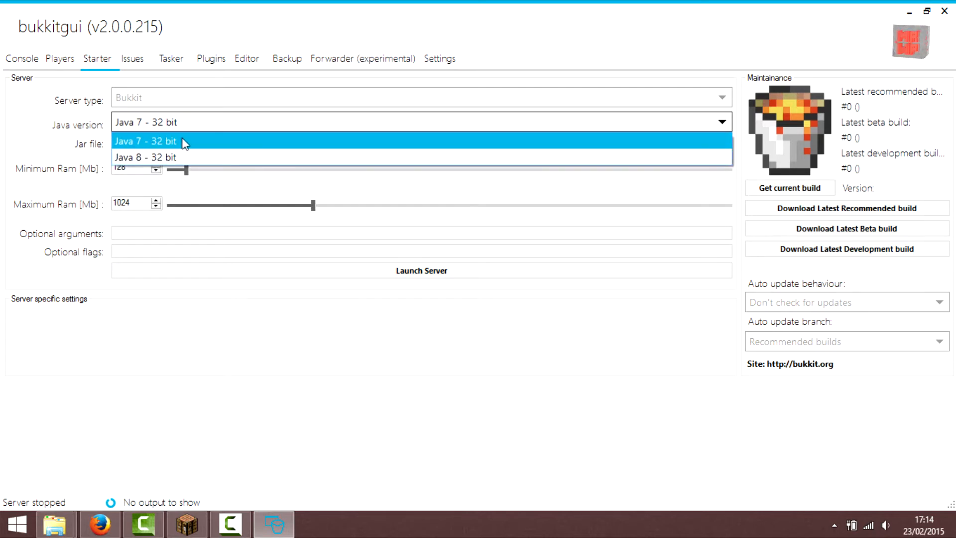
click(172, 125)
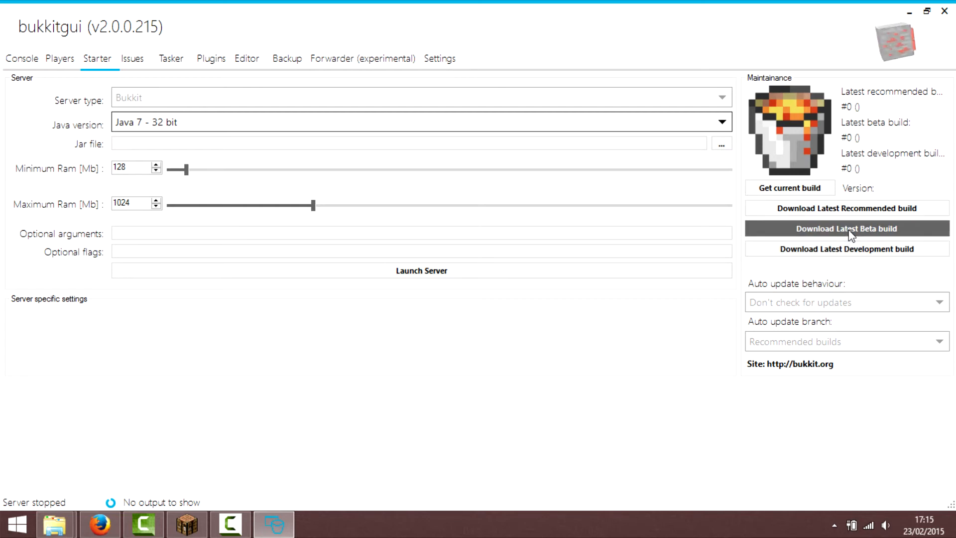
click(184, 131)
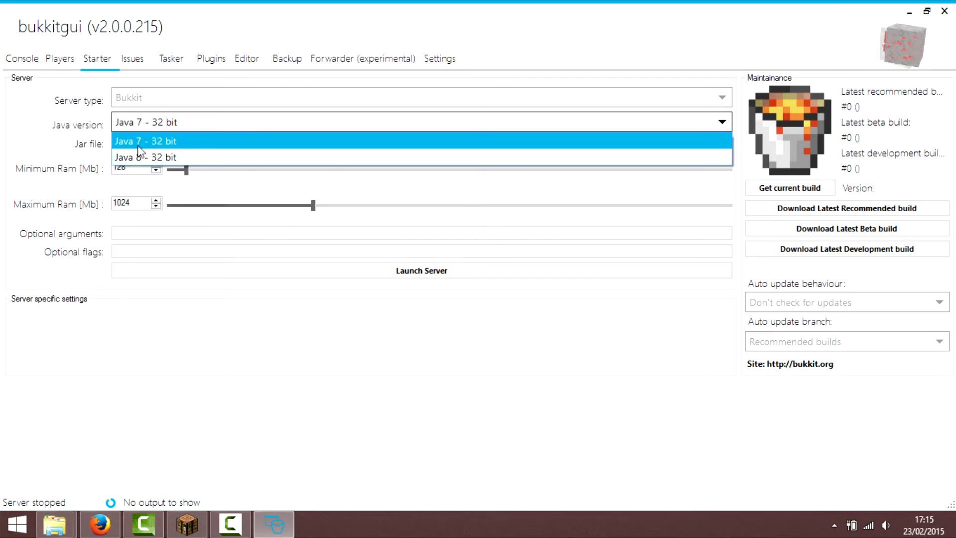
click(199, 145)
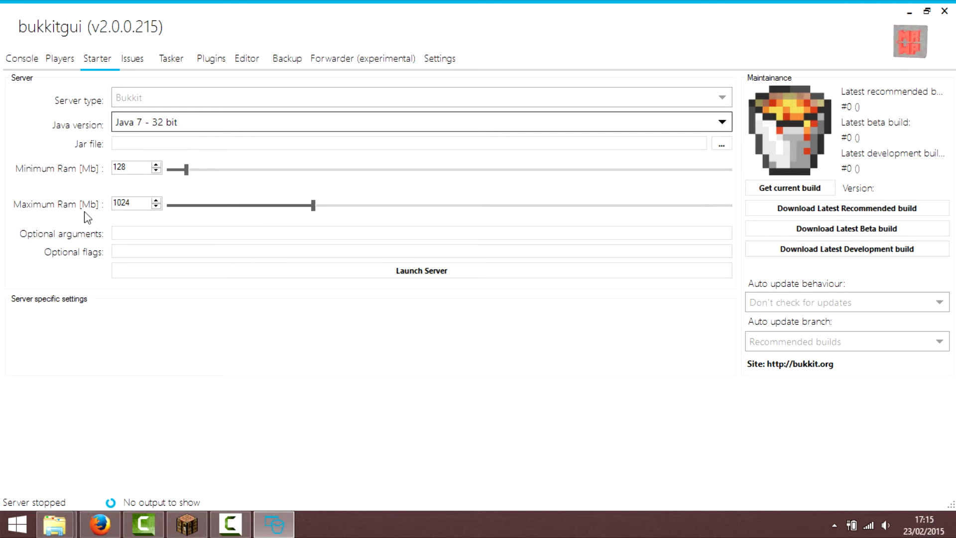
- Set the server's maximum RAM to 1012 MB and recheck the Java version choices, keeping Java 7 - 32 bit
drag(316, 205, 654, 193)
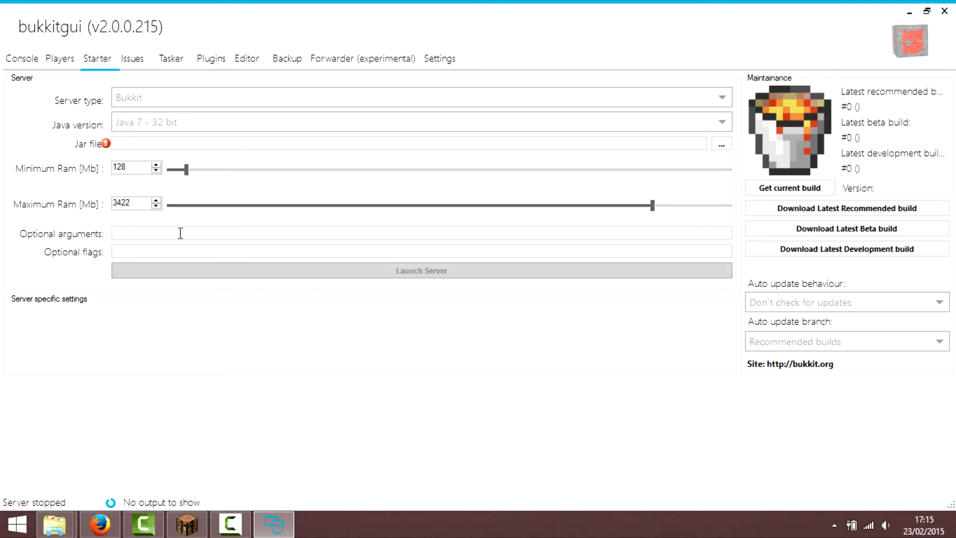
mouse_move(107, 147)
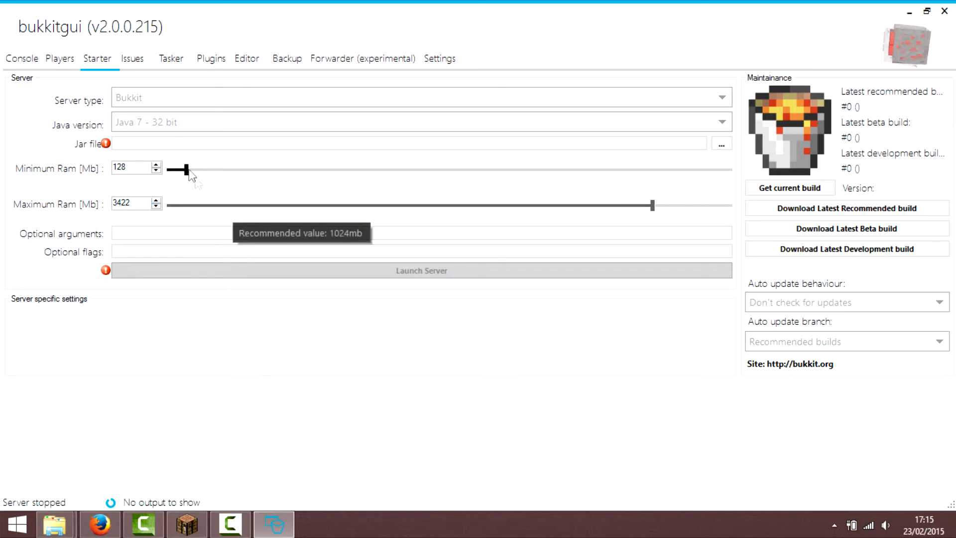
click(235, 205)
drag(236, 206, 312, 166)
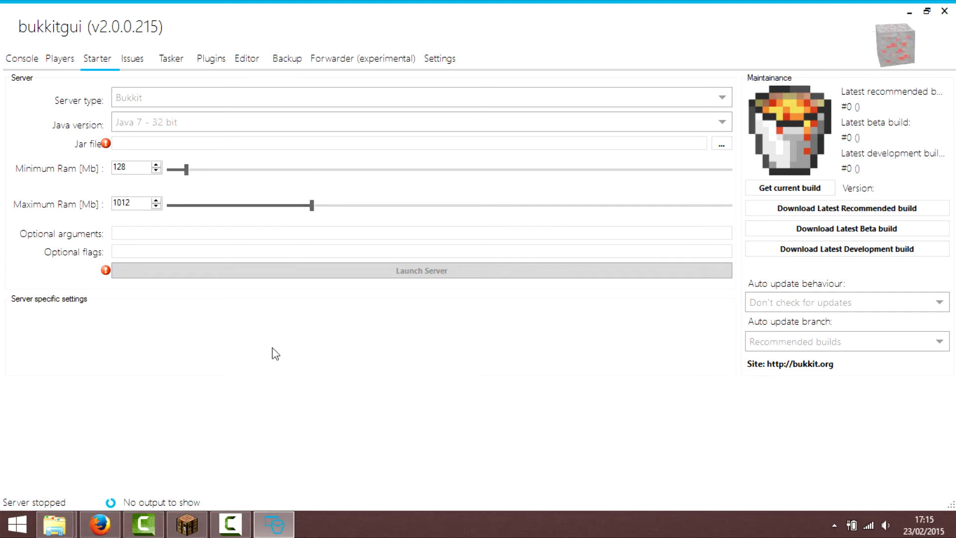
click(248, 125)
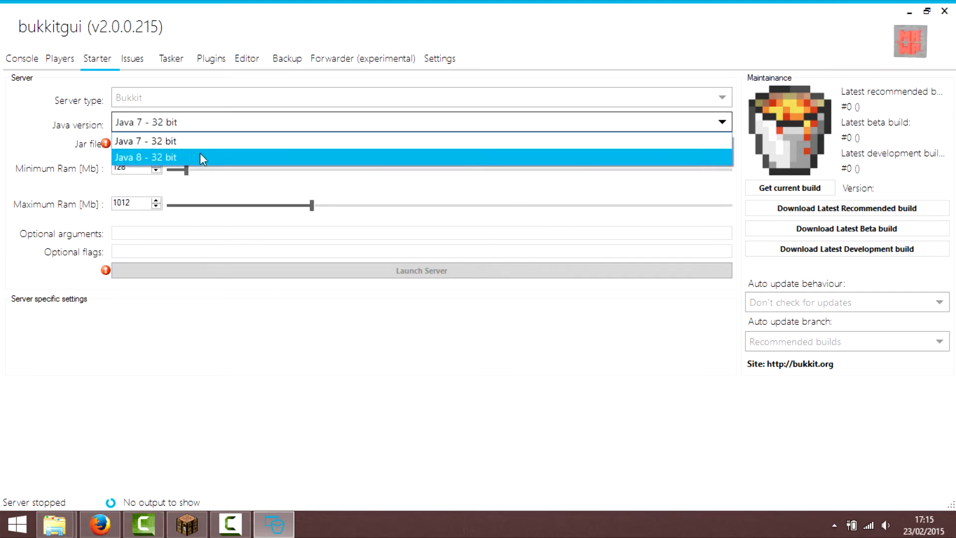
click(160, 387)
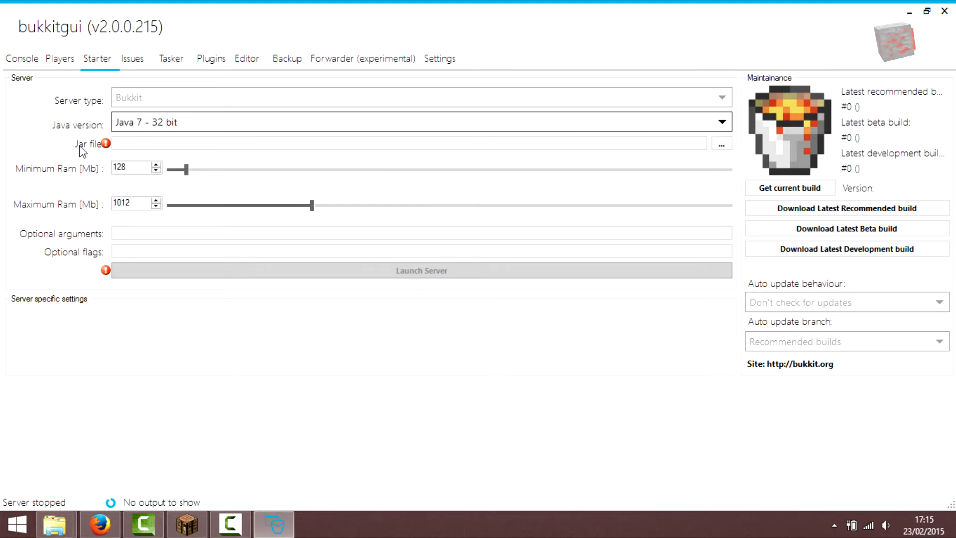
- Choose minecraft_server.1.8.3.jar from the Serveur folder as the server's jar file
click(729, 143)
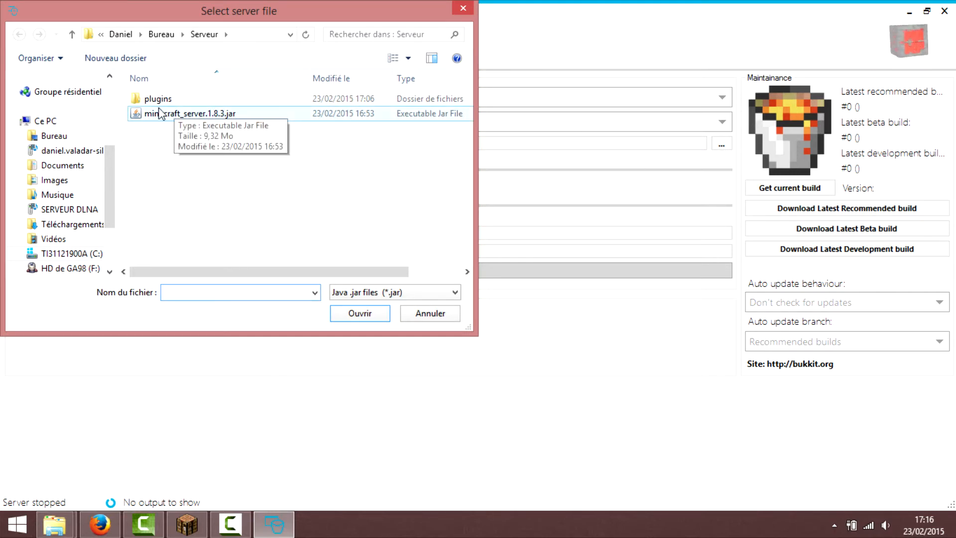
click(175, 115)
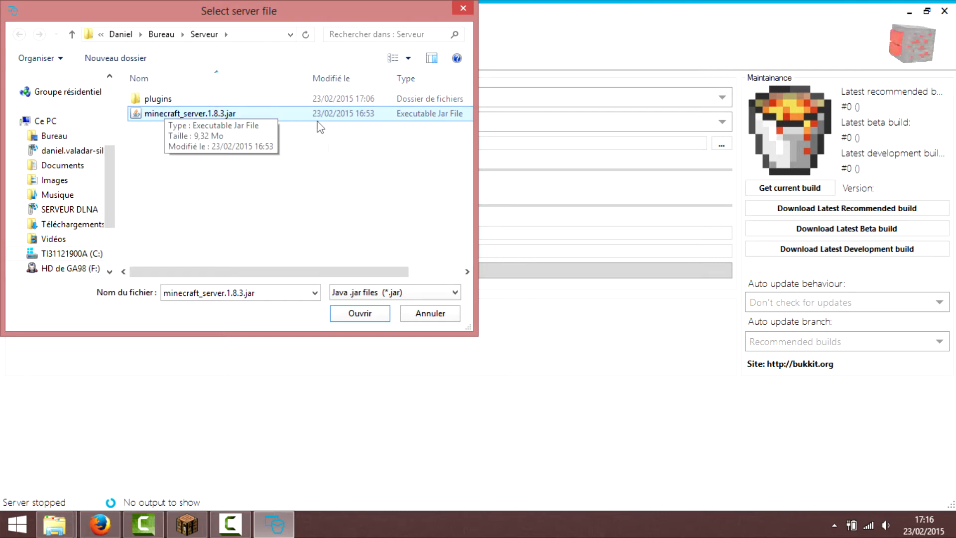
click(360, 314)
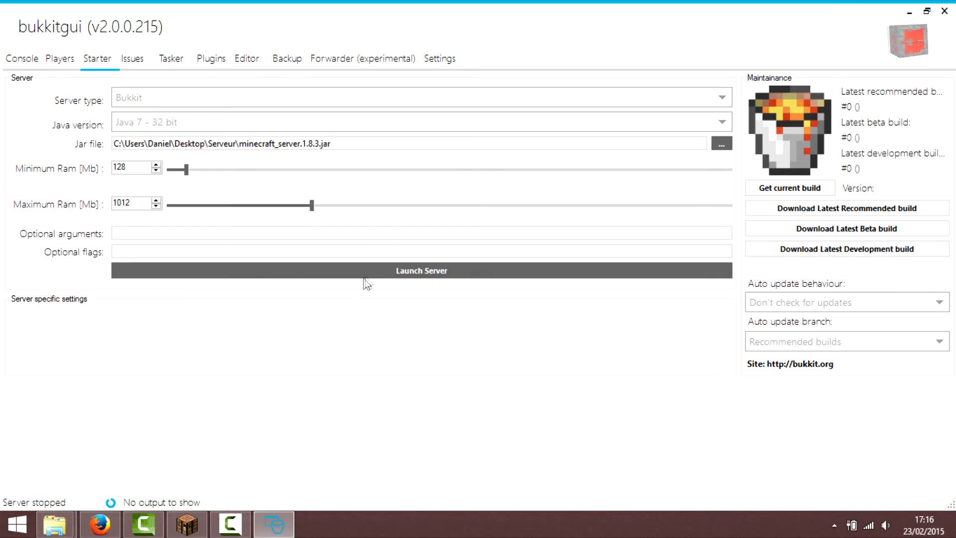
- Start the server from the Console page and examine the startup log's lines about server.properties and eula.txt
click(24, 61)
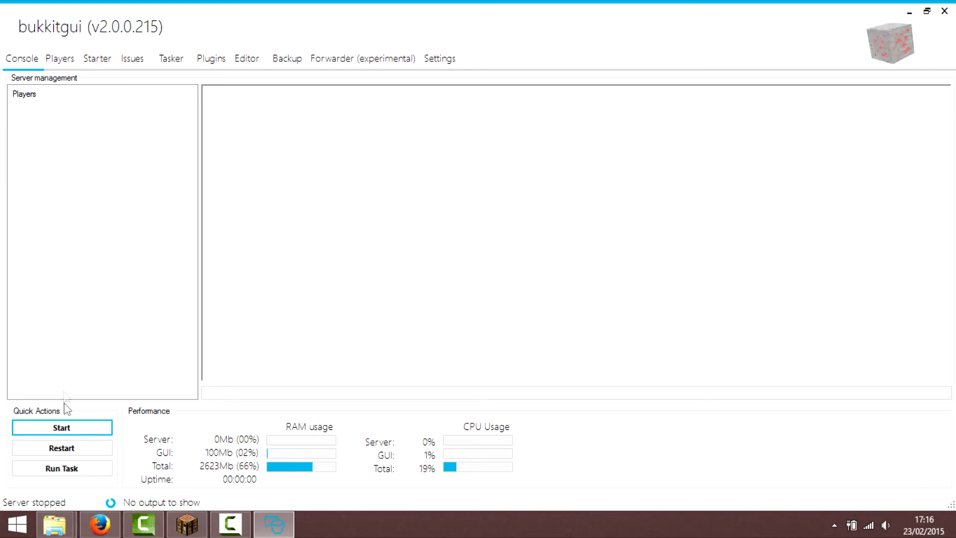
click(69, 426)
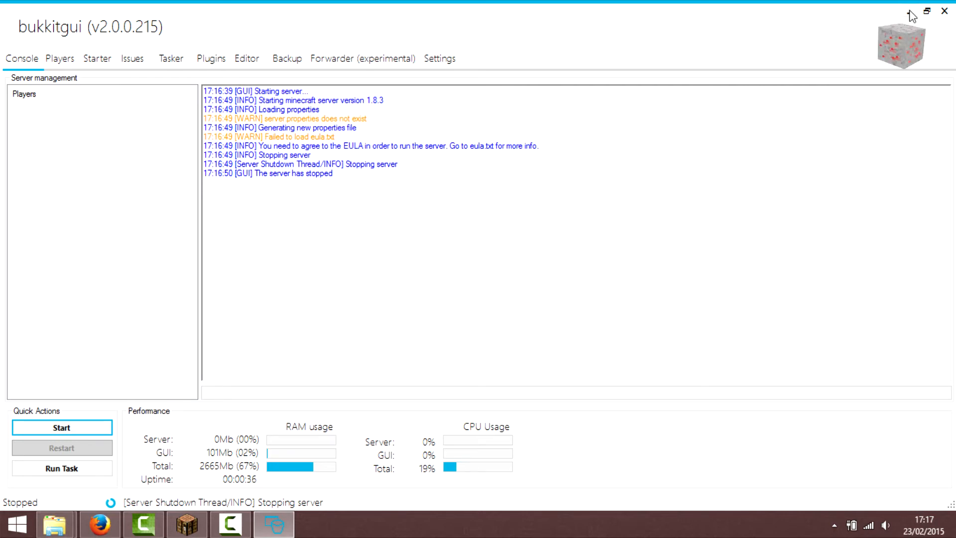
drag(296, 185, 177, 90)
click(252, 218)
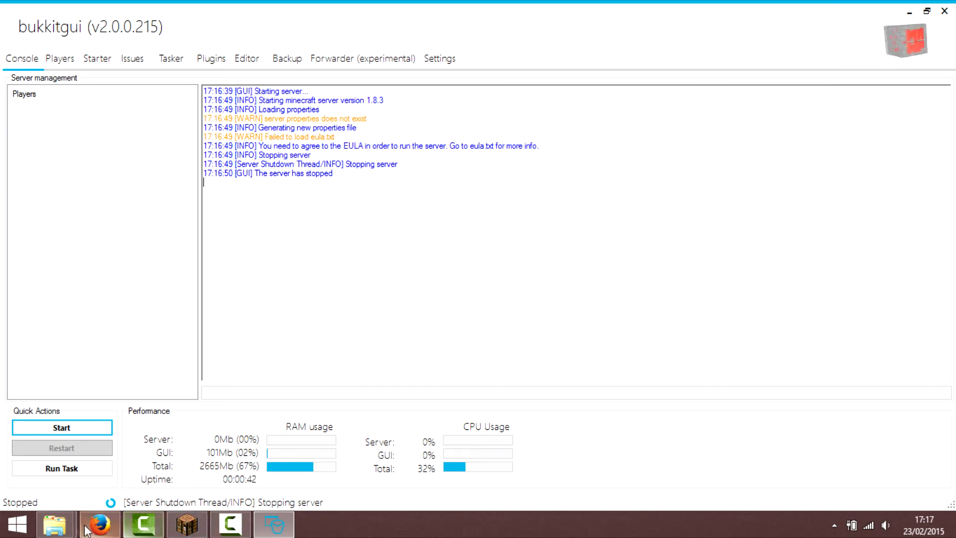
drag(255, 110, 383, 119)
click(382, 119)
drag(267, 137, 366, 137)
click(365, 235)
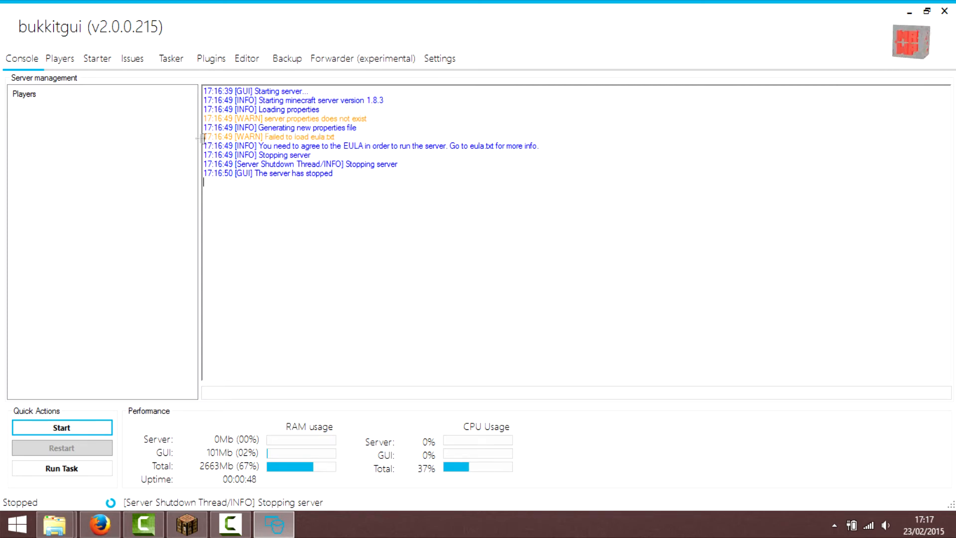
drag(199, 118, 200, 117)
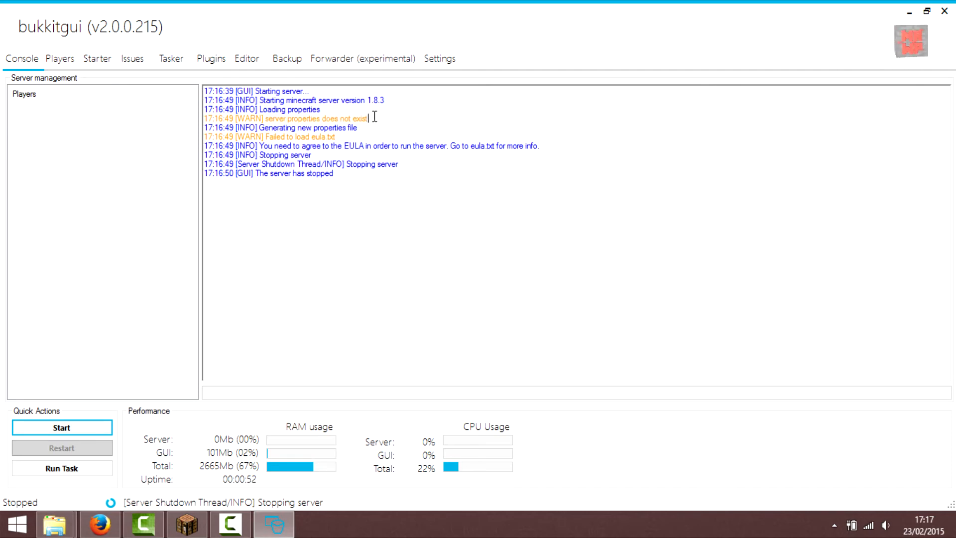
- Open eula.txt from the Serveur folder, set eula=true, then save and close the file
click(911, 9)
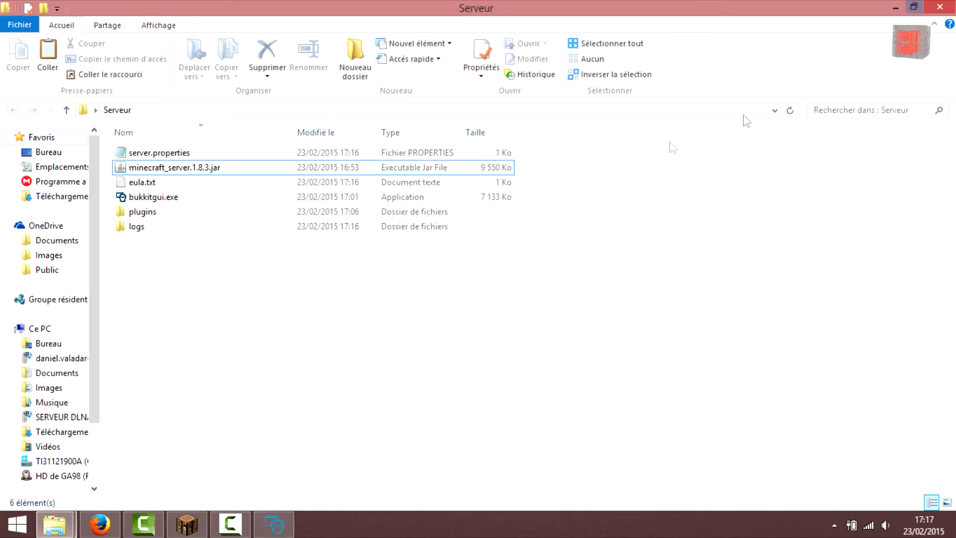
double_click(161, 183)
click(99, 101)
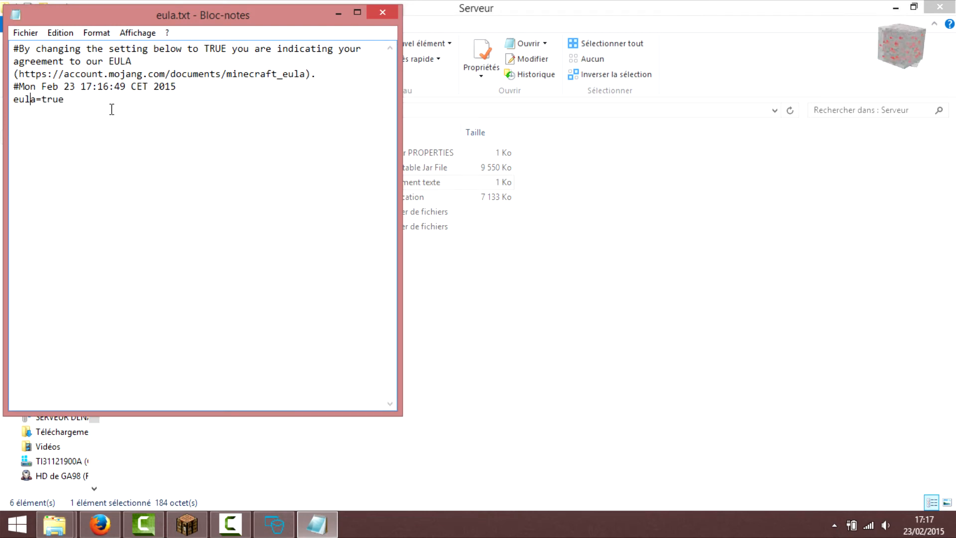
key(ctrl+s)
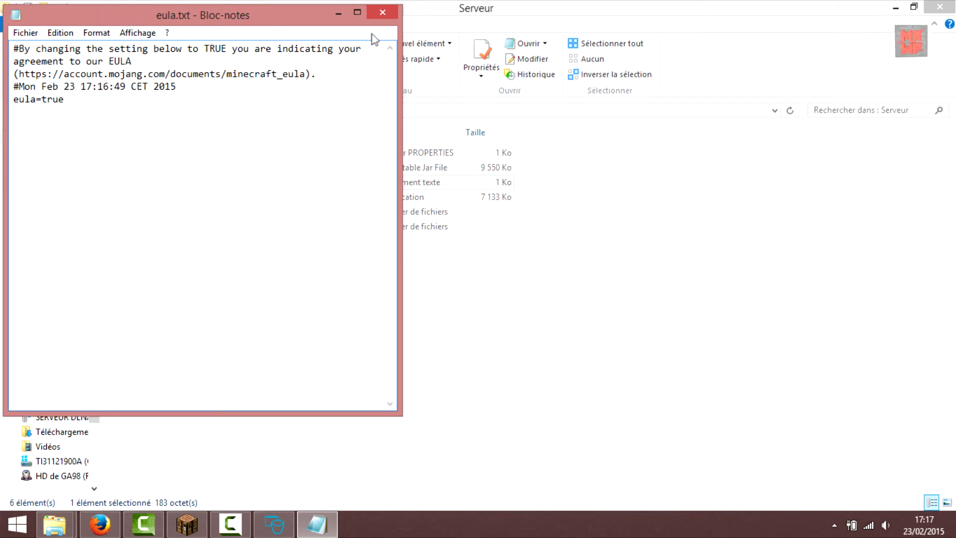
click(382, 13)
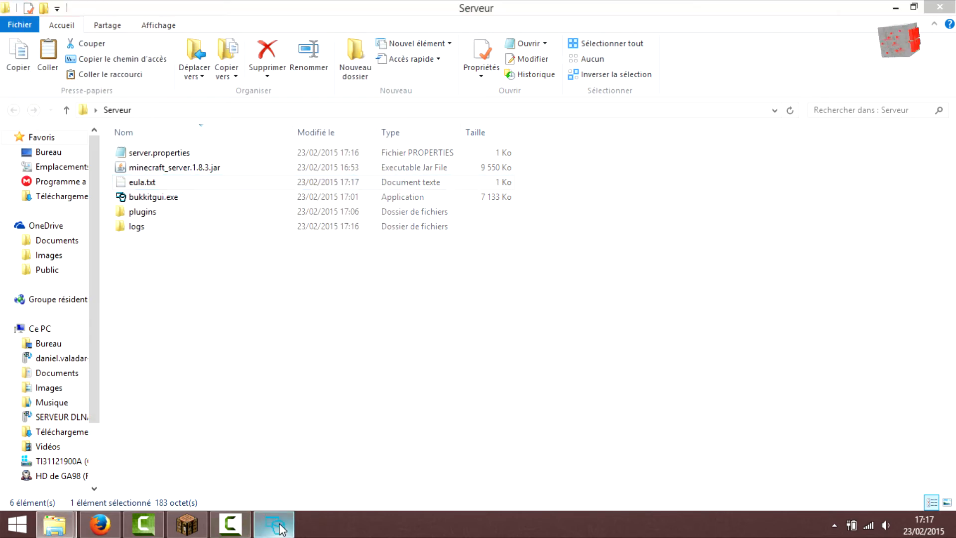
- Return to bukkitgui, start the server again and minimize the Minecraft server window
click(274, 524)
click(61, 427)
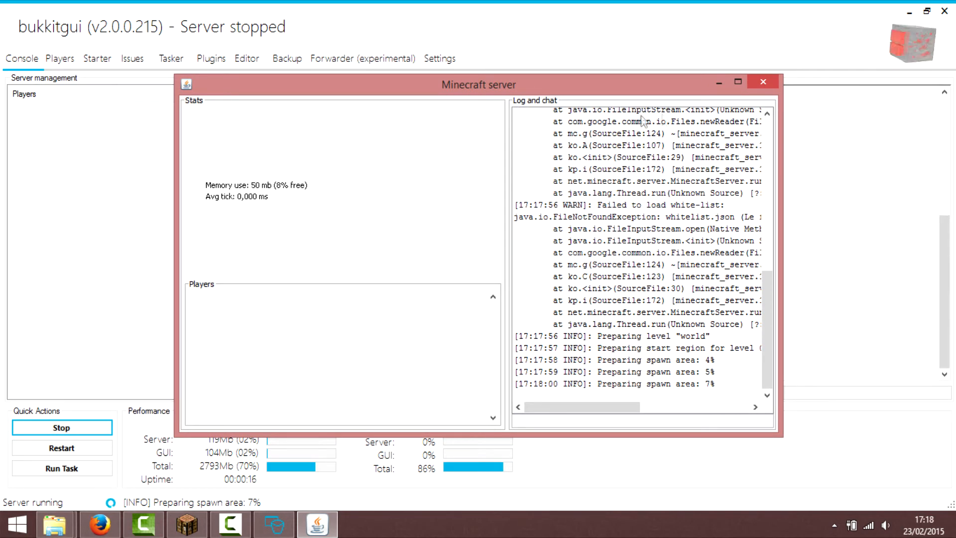
click(718, 83)
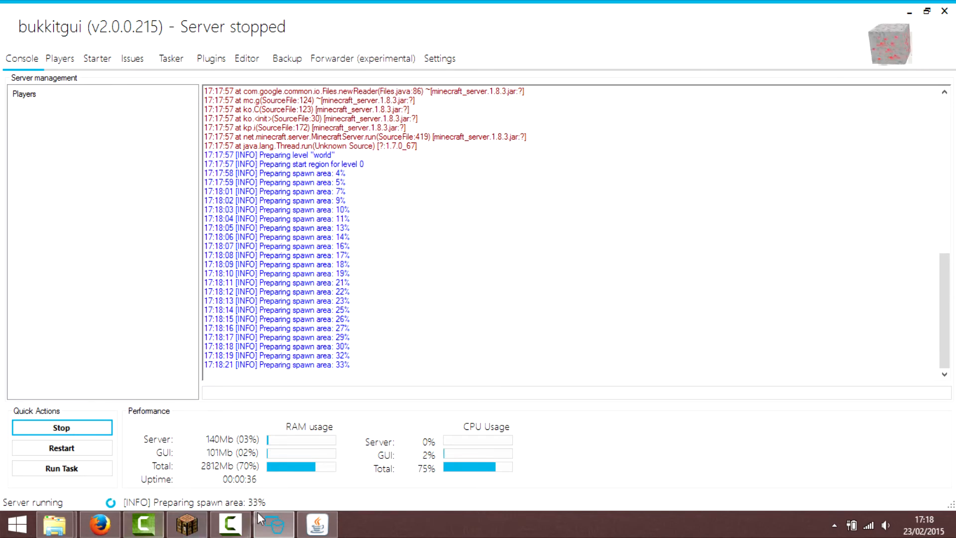
click(234, 533)
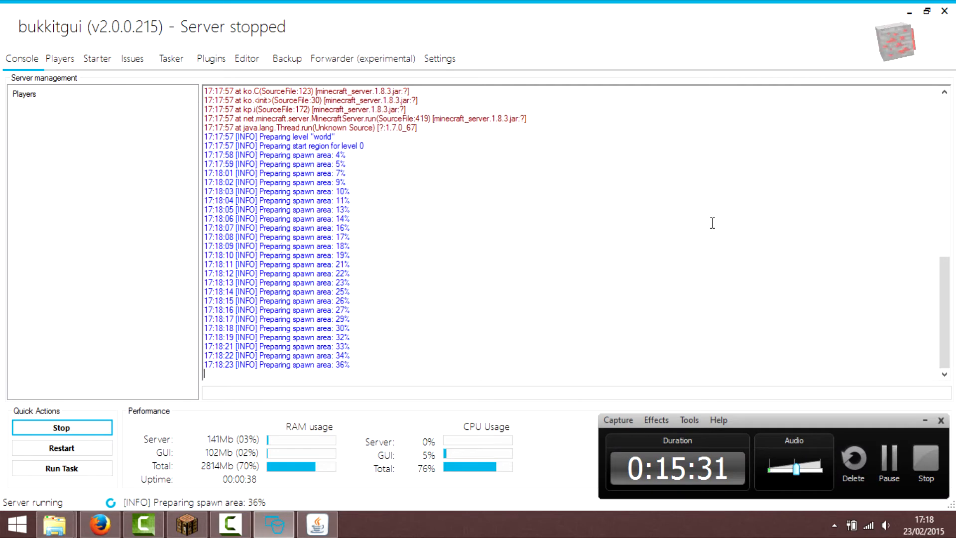
click(924, 420)
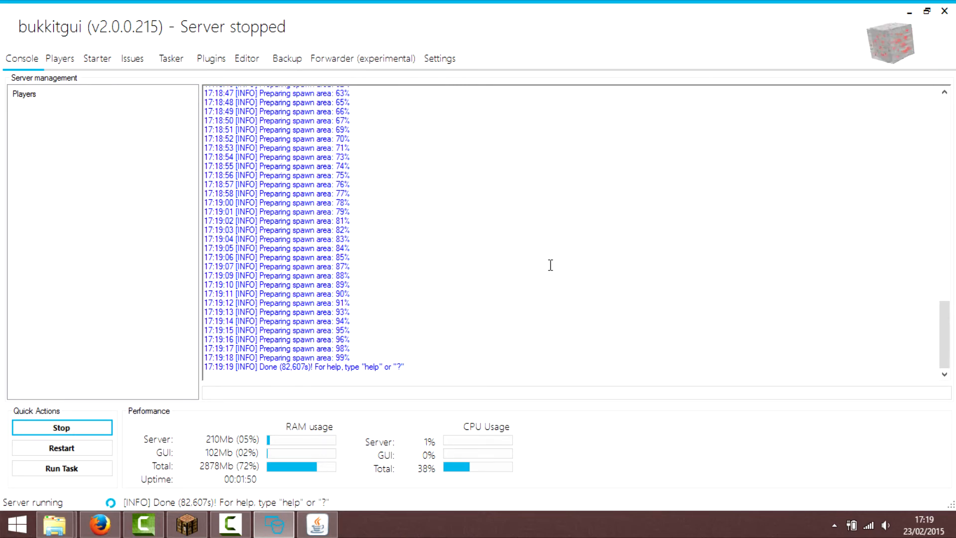
- Look over the Players and Settings pages and return to the Console page
click(59, 61)
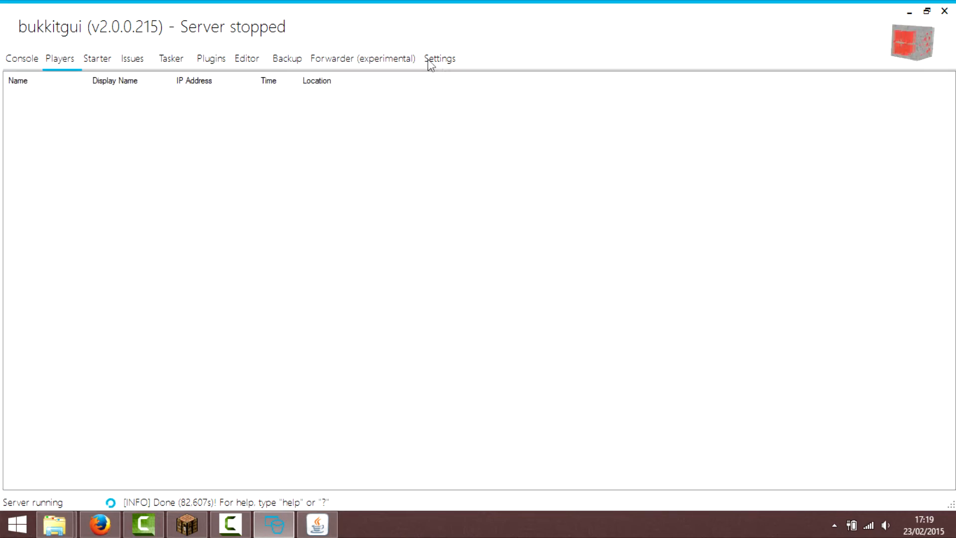
click(429, 61)
click(39, 59)
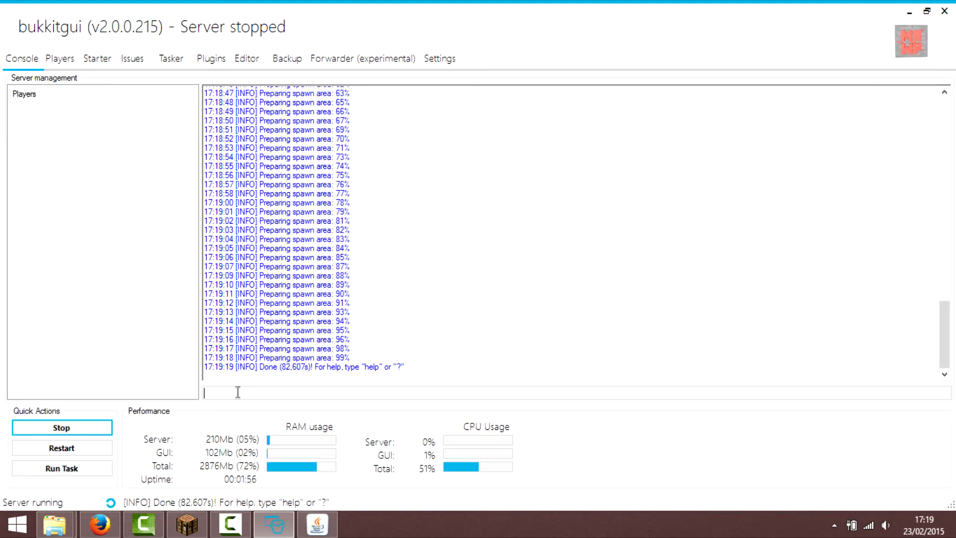
- Stop the server and restore the maximized bukkitgui window to a smaller floating size over the Serveur folder
click(89, 428)
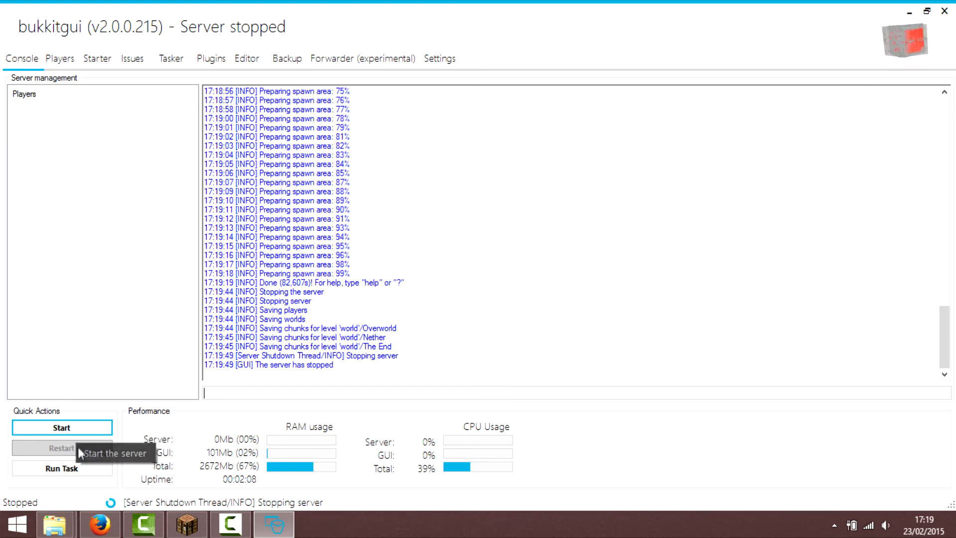
click(84, 428)
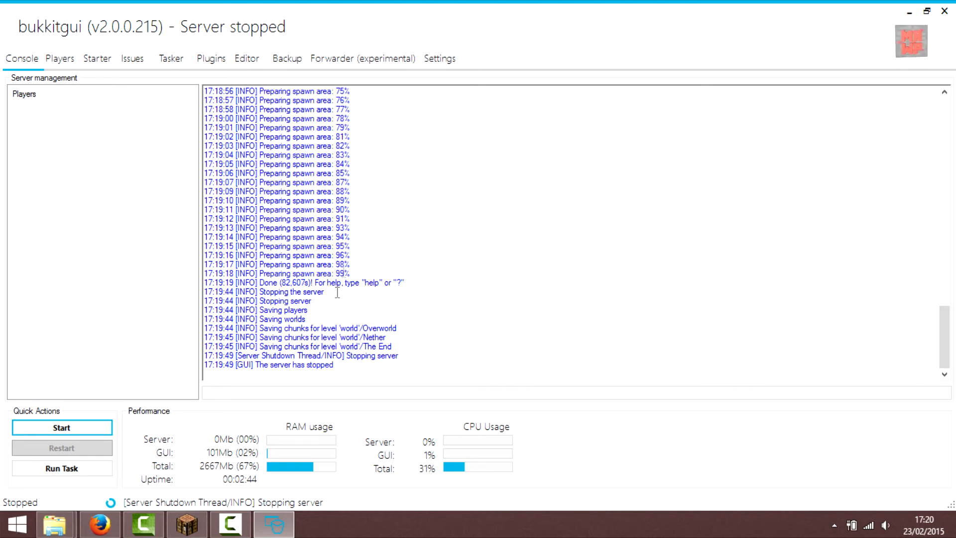
drag(47, 40, 95, 85)
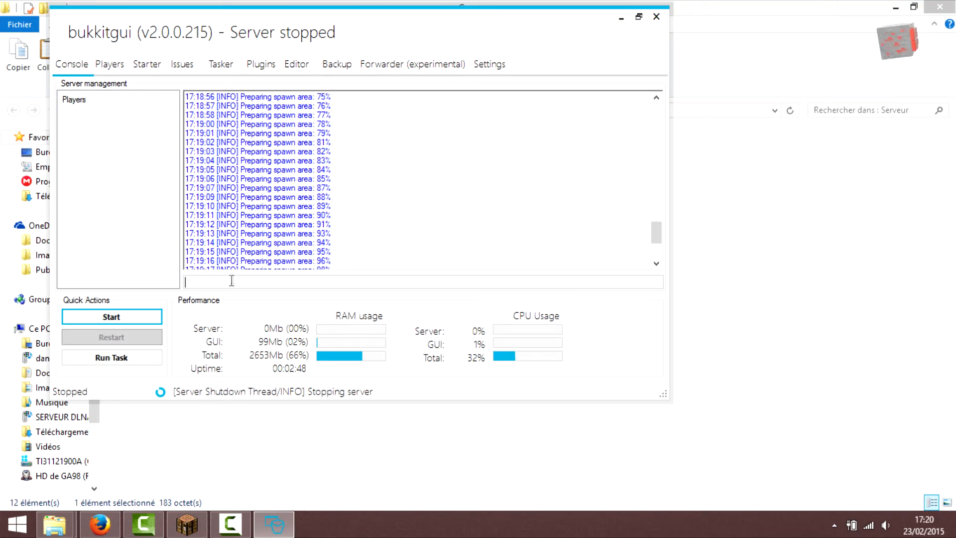
- Close bukkitgui and the Serveur folder window to return to the desktop
click(657, 18)
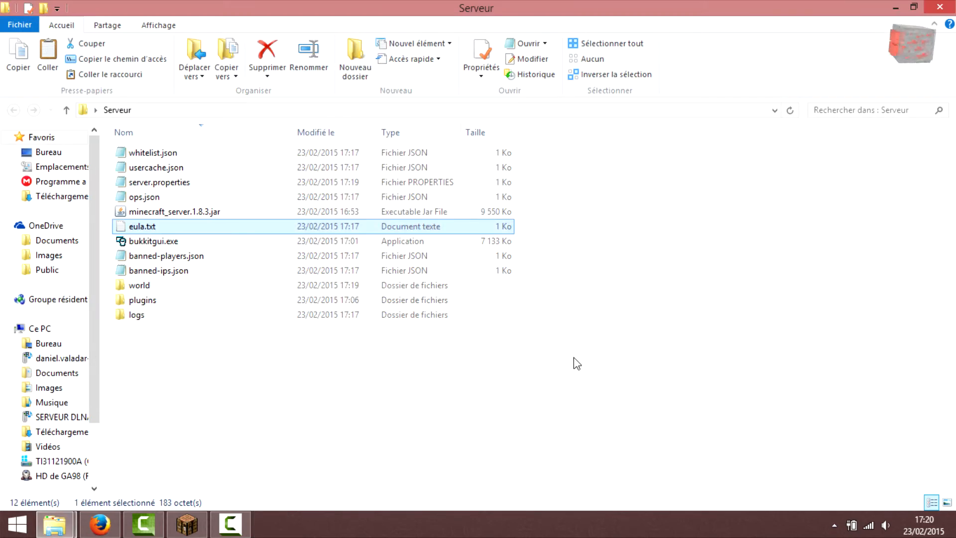
click(580, 359)
click(946, 11)
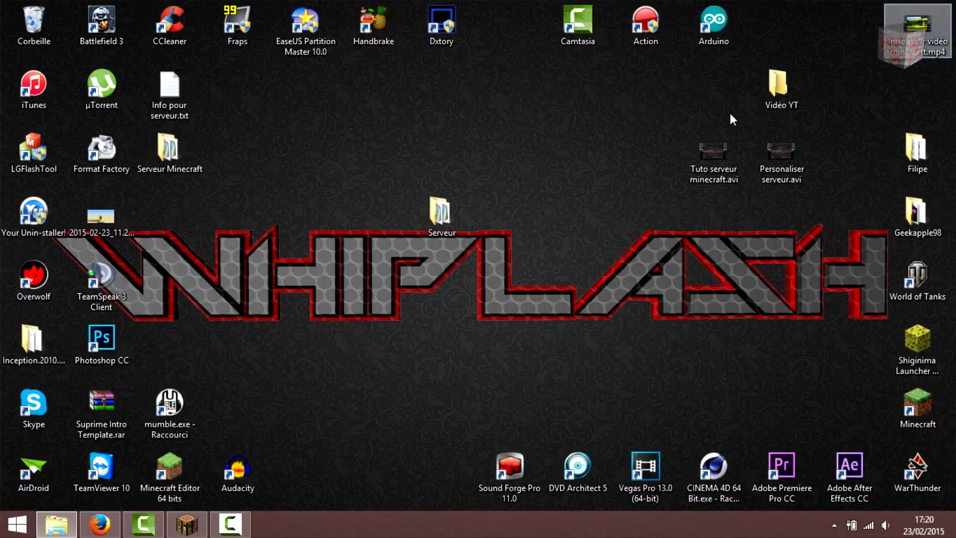
- Open the Serveur Minecraft folder from the desktop, restore its maximized window and dock it on the left half of the screen
double_click(166, 156)
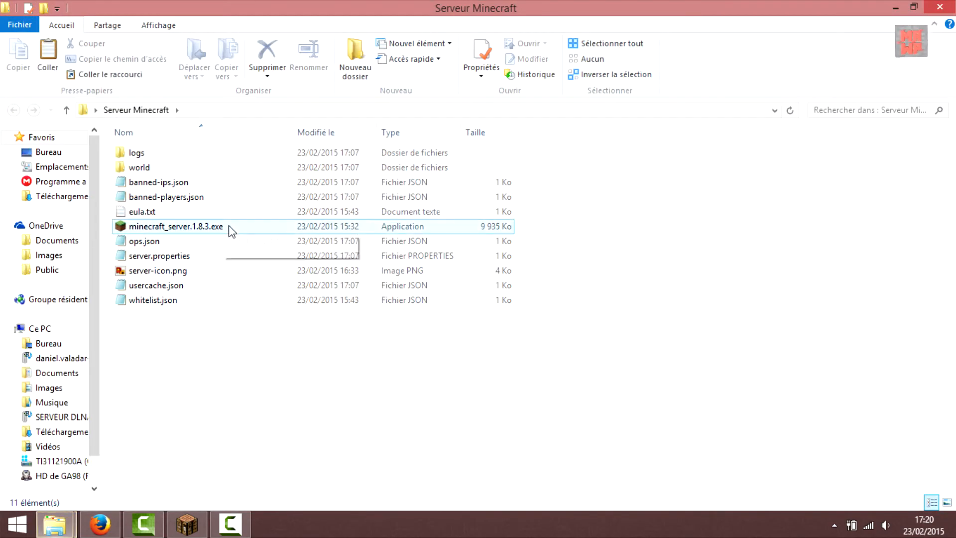
double_click(493, 11)
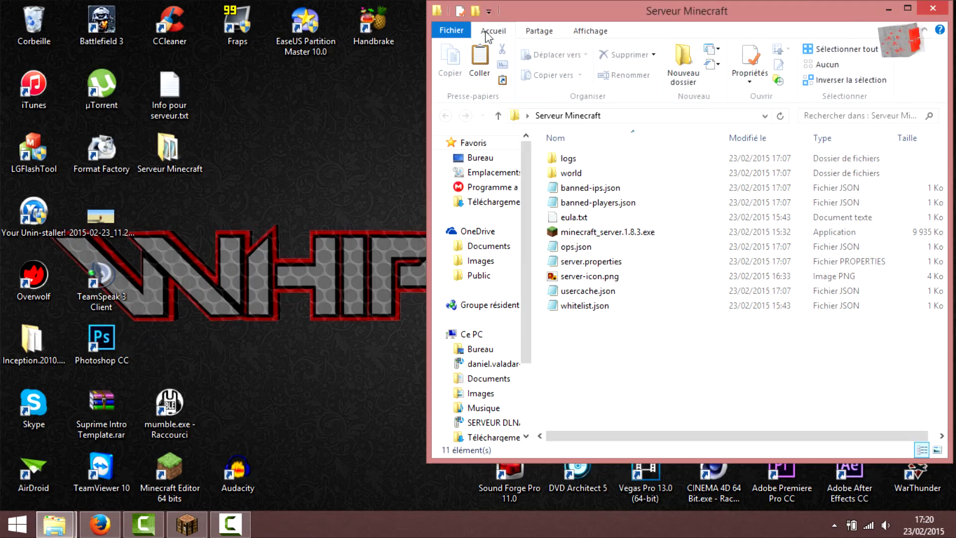
drag(686, 15, 0, 117)
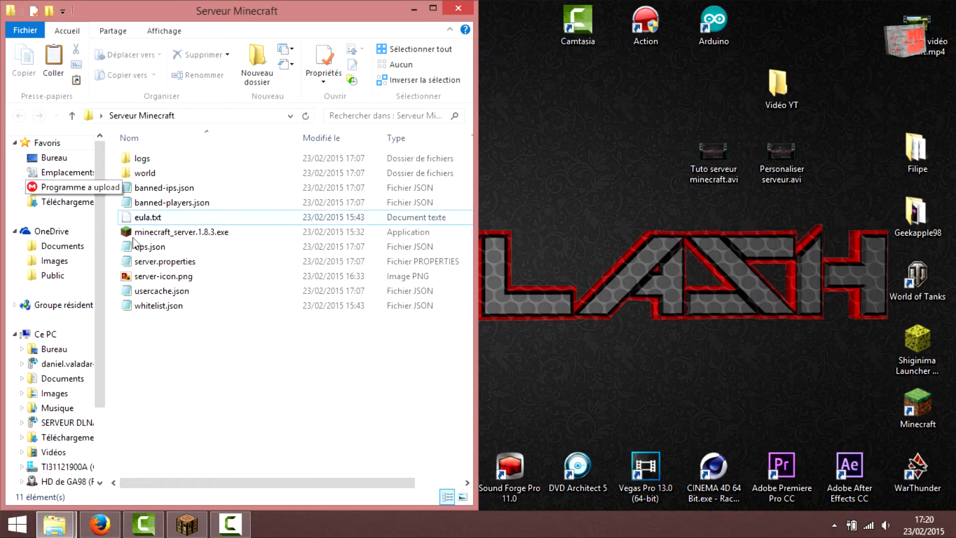
drag(169, 369, 156, 156)
drag(131, 369, 314, 165)
click(255, 422)
drag(183, 293, 246, 160)
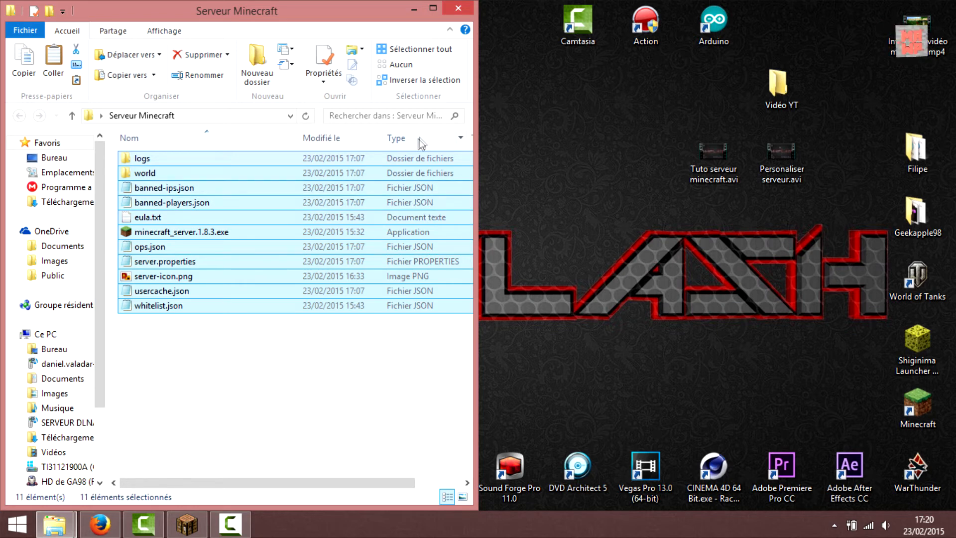
drag(628, 122, 731, 193)
drag(672, 284, 562, 172)
- Dock the Serveur Minecraft window on the right half of the screen and move the Serveur desktop folder closer to the Serveur Minecraft folder
drag(277, 13, 837, 75)
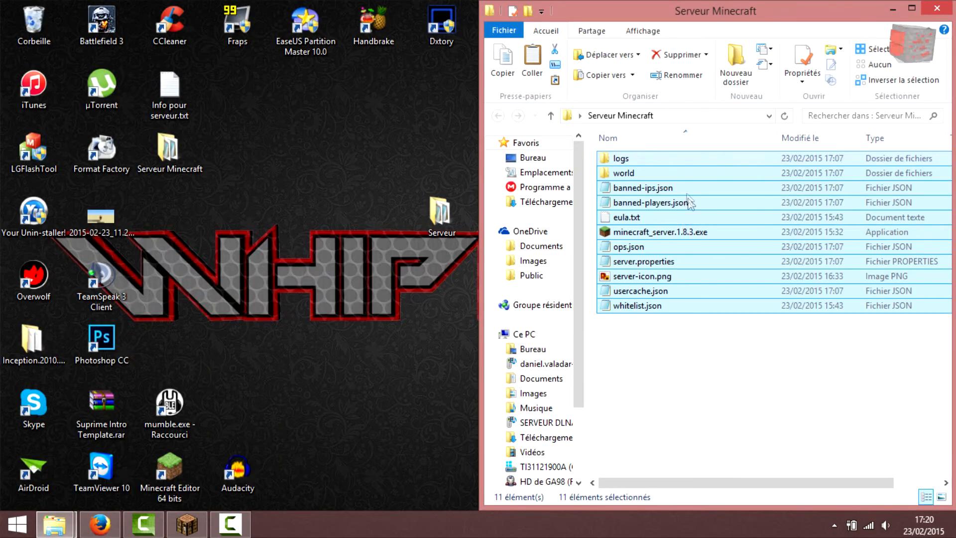
drag(445, 206, 244, 204)
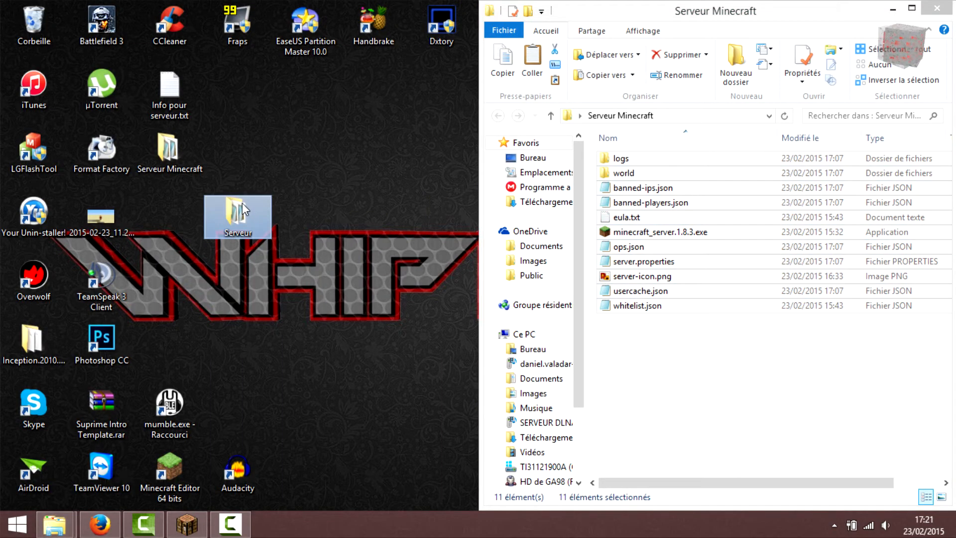
double_click(244, 205)
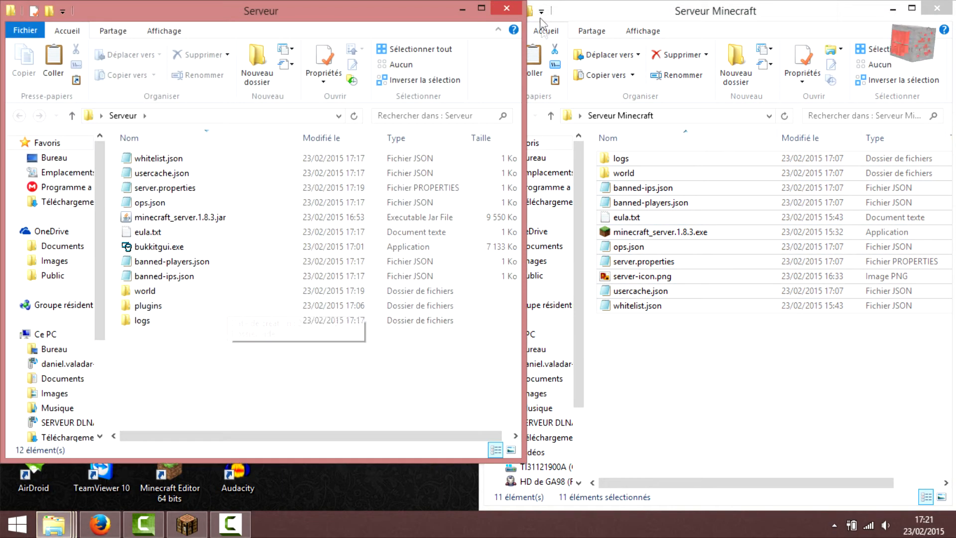
click(507, 8)
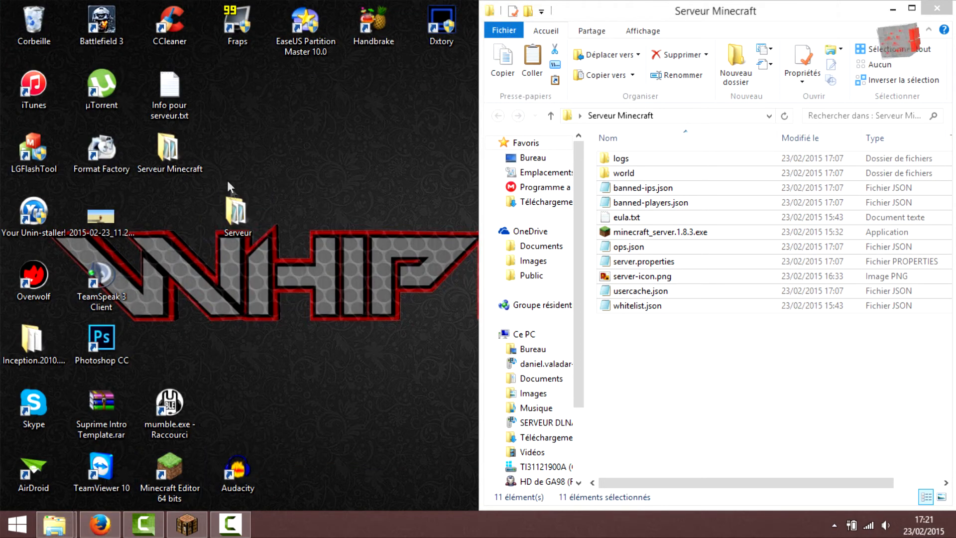
- Reopen the Serveur Minecraft and Serveur folders, copy bukkitgui.exe from Serveur and close the Serveur window
double_click(176, 151)
double_click(237, 212)
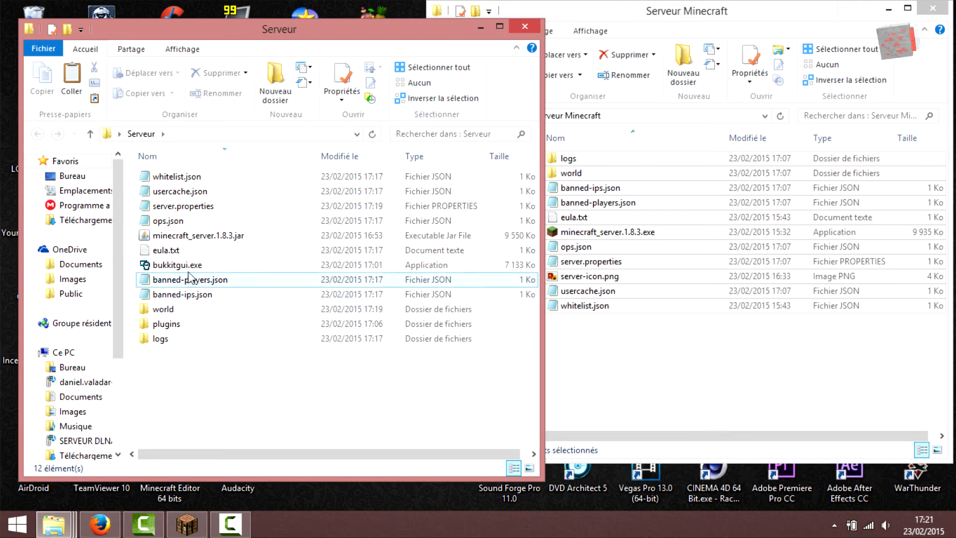
click(169, 266)
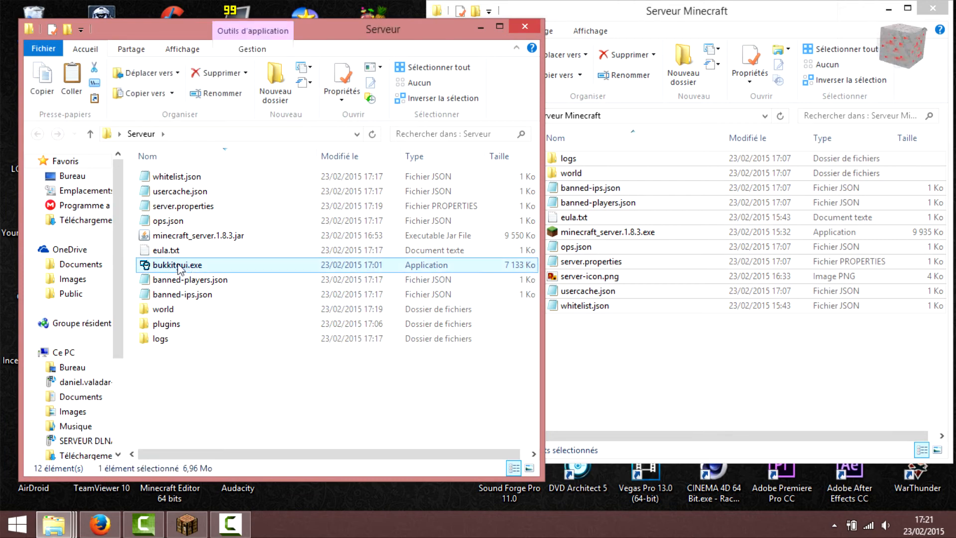
right_click(183, 270)
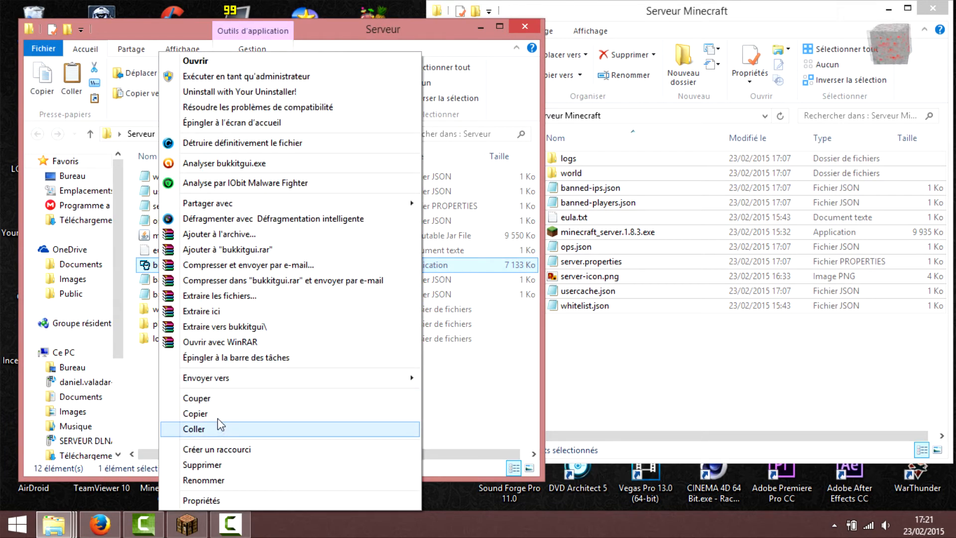
key(Escape)
click(524, 28)
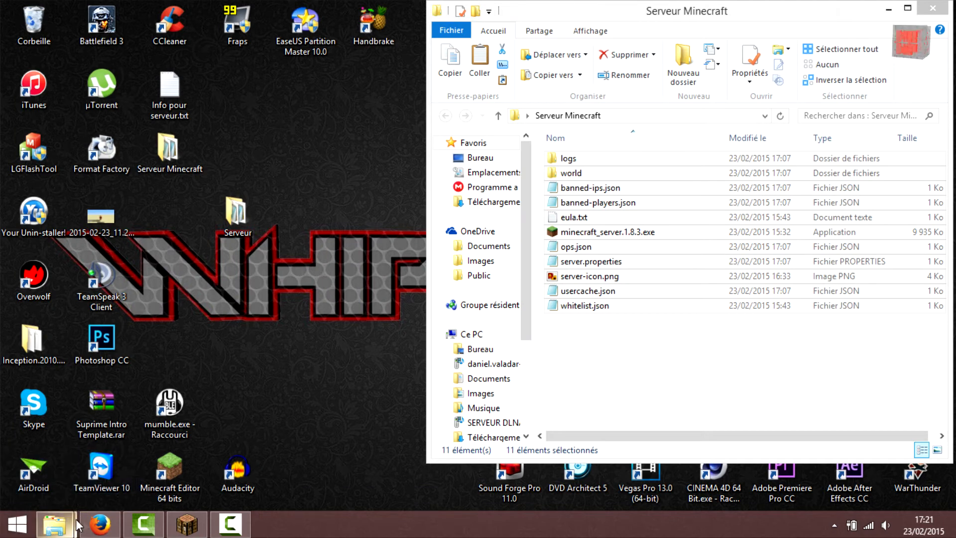
- Switch to Firefox, check the recent downloads list for bukkitgui.exe and minimize the browser
click(100, 524)
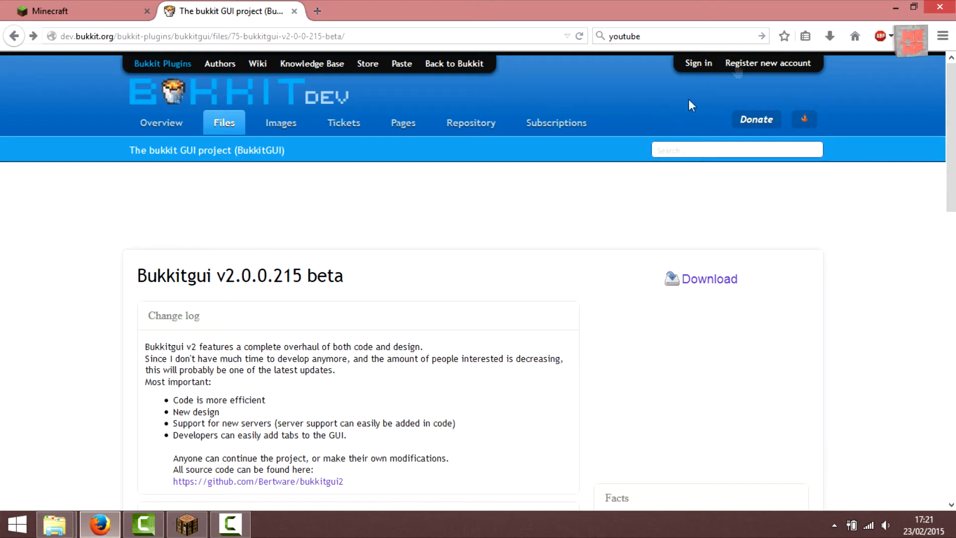
click(830, 36)
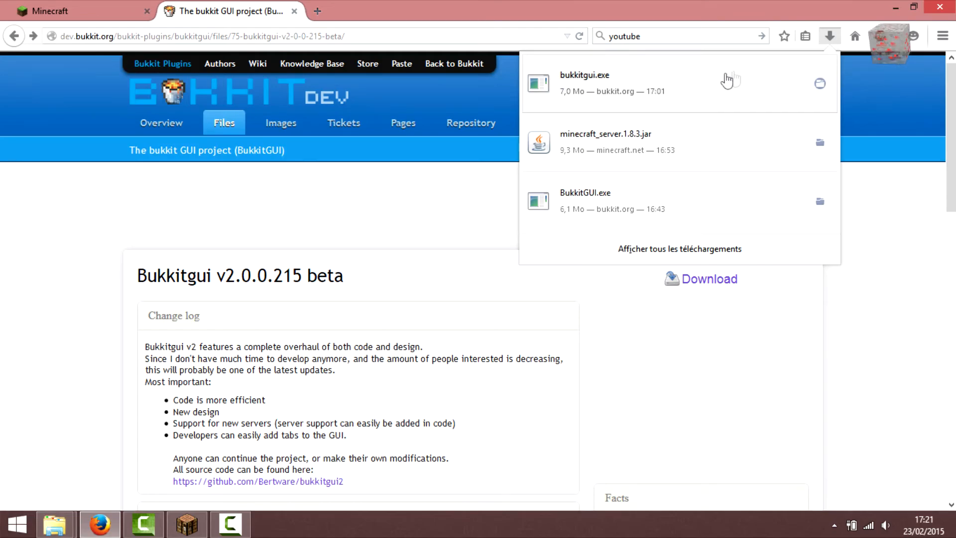
click(896, 7)
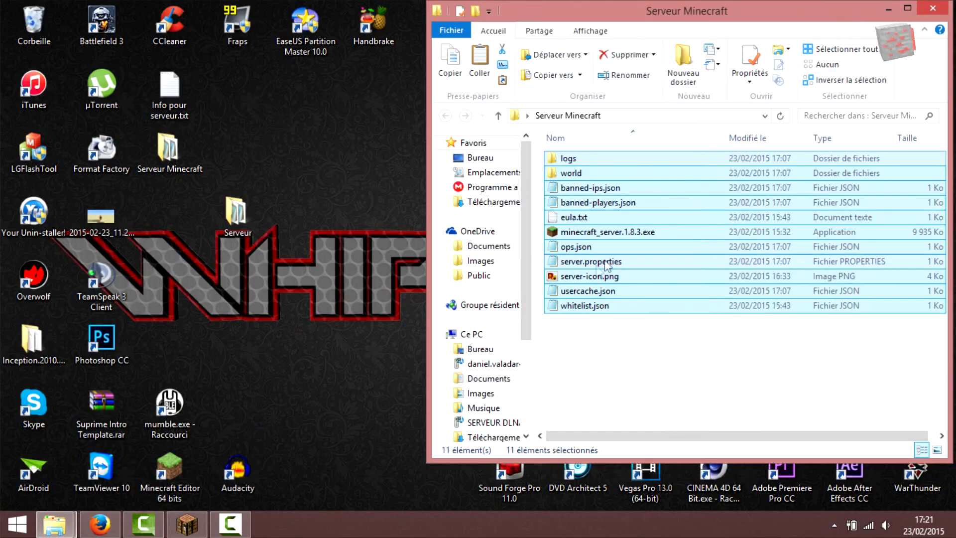
- Paste bukkitgui.exe into the Serveur Minecraft folder and deselect it
click(582, 373)
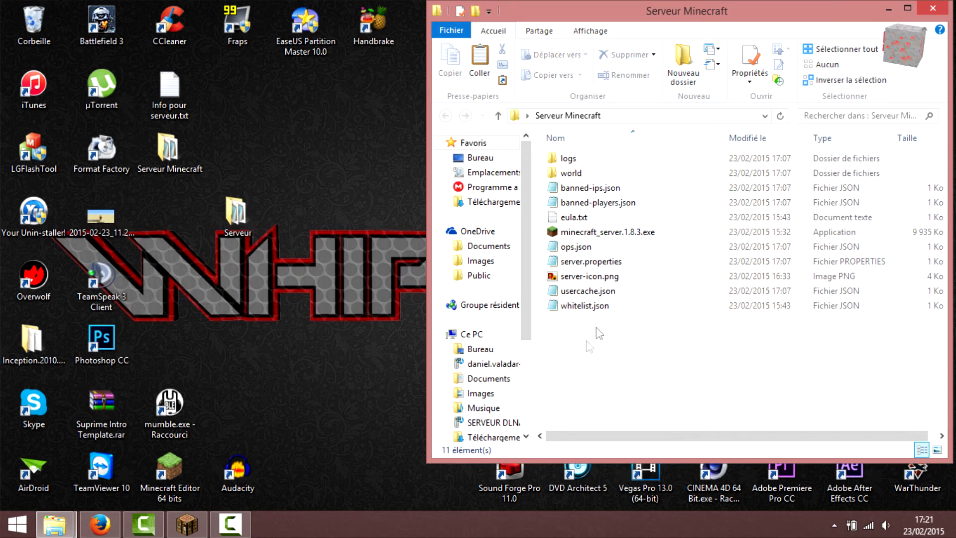
right_click(569, 336)
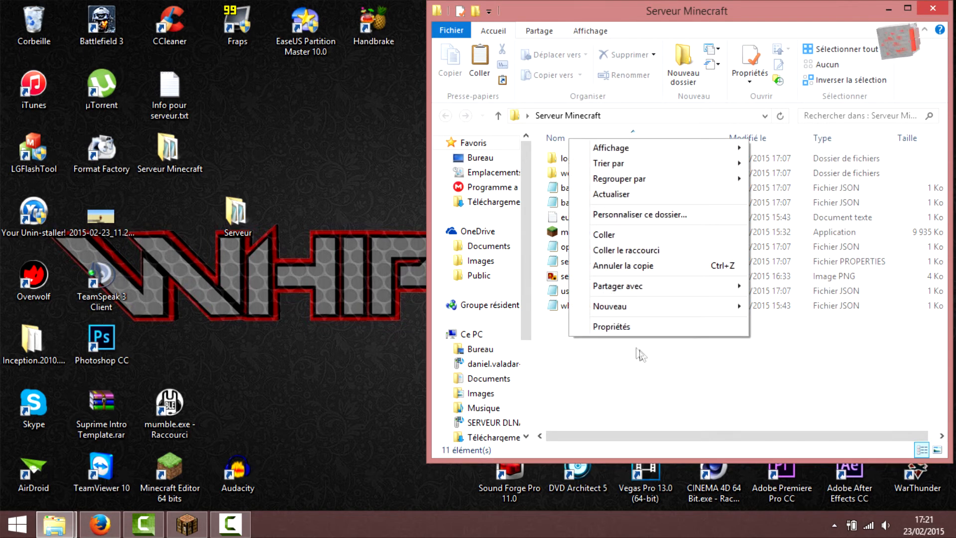
click(623, 235)
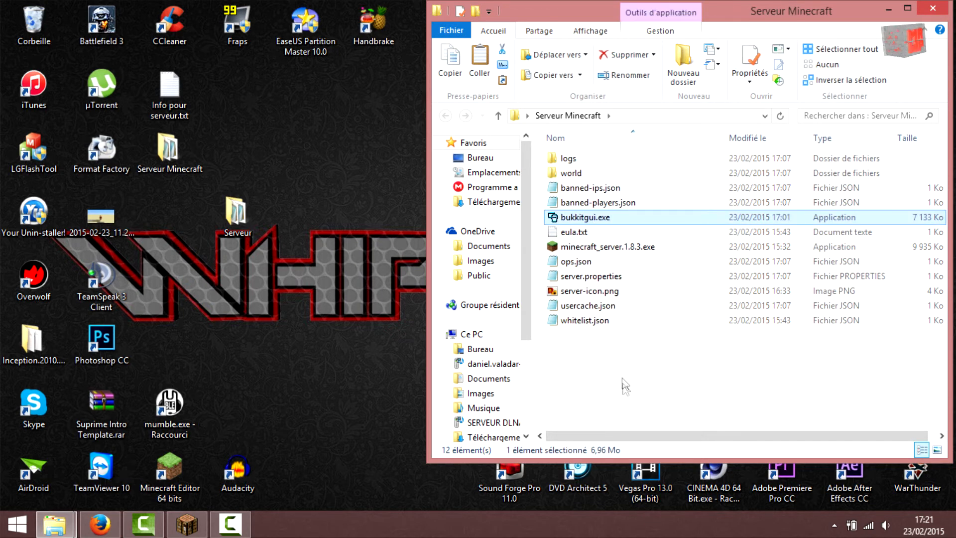
click(626, 386)
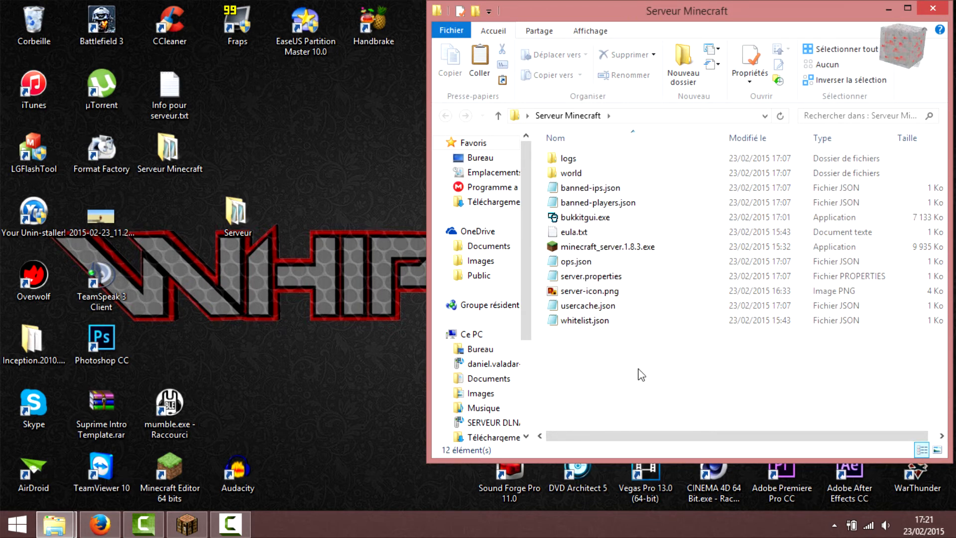
- Launch bukkitgui.exe from Serveur Minecraft, ignore the available update and show the Starter page
click(600, 224)
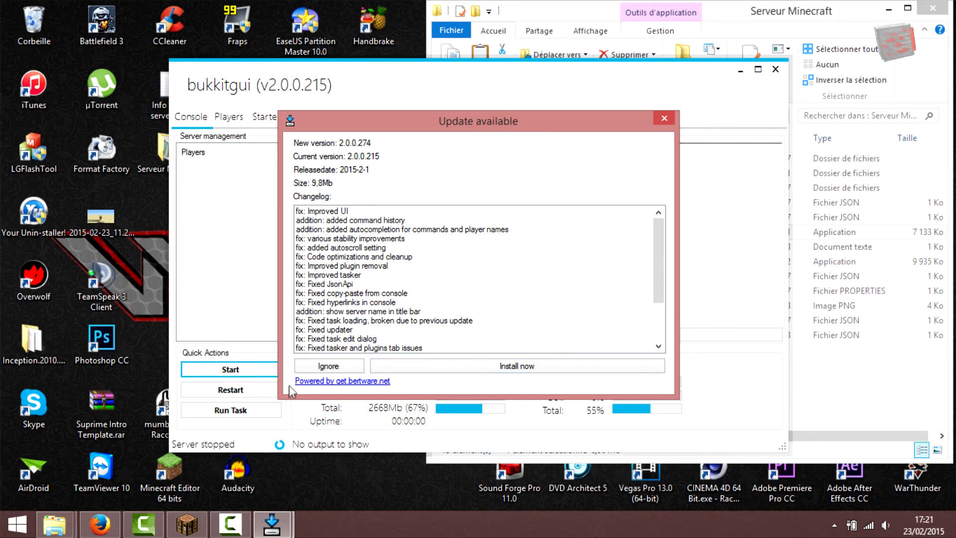
click(324, 366)
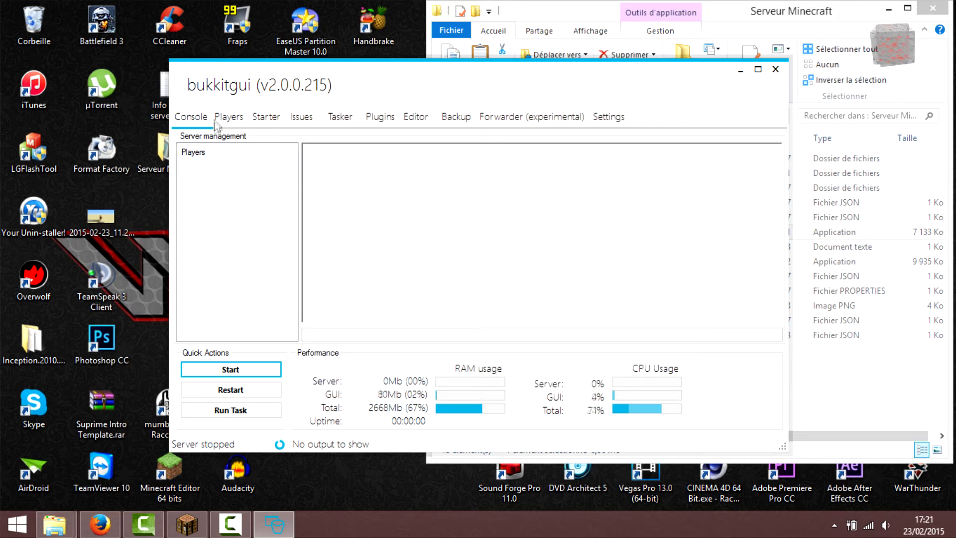
click(276, 116)
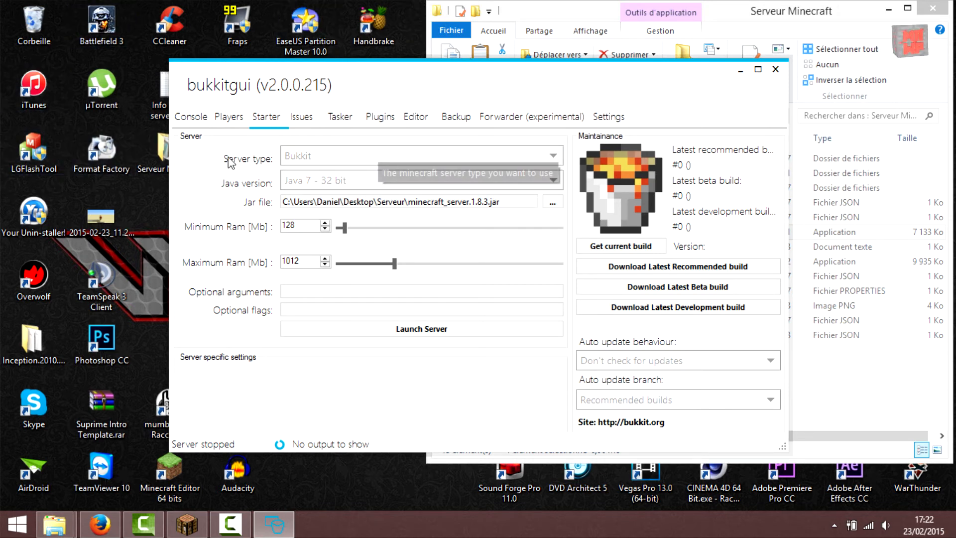
- Set the server's Java version to Java 8 - 32 bit
click(308, 187)
click(346, 211)
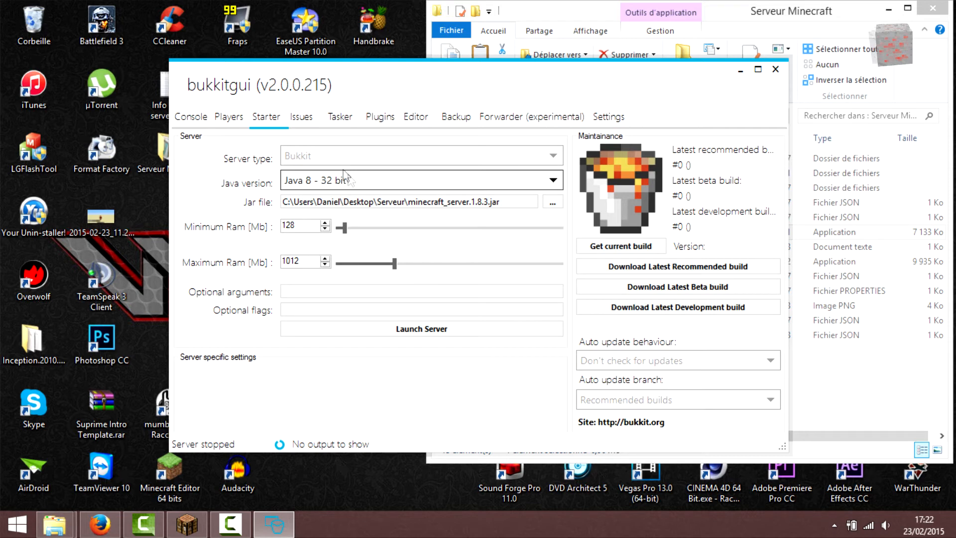
click(298, 183)
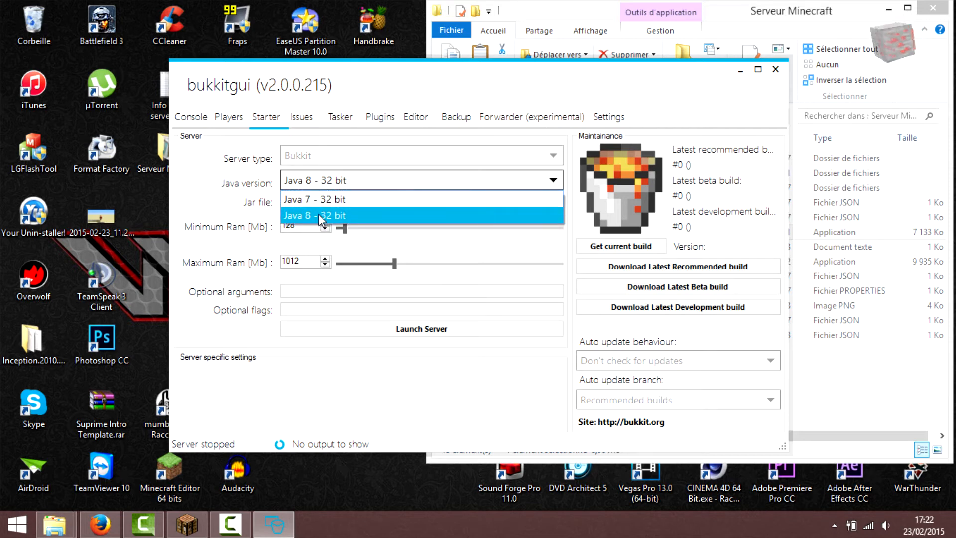
click(319, 214)
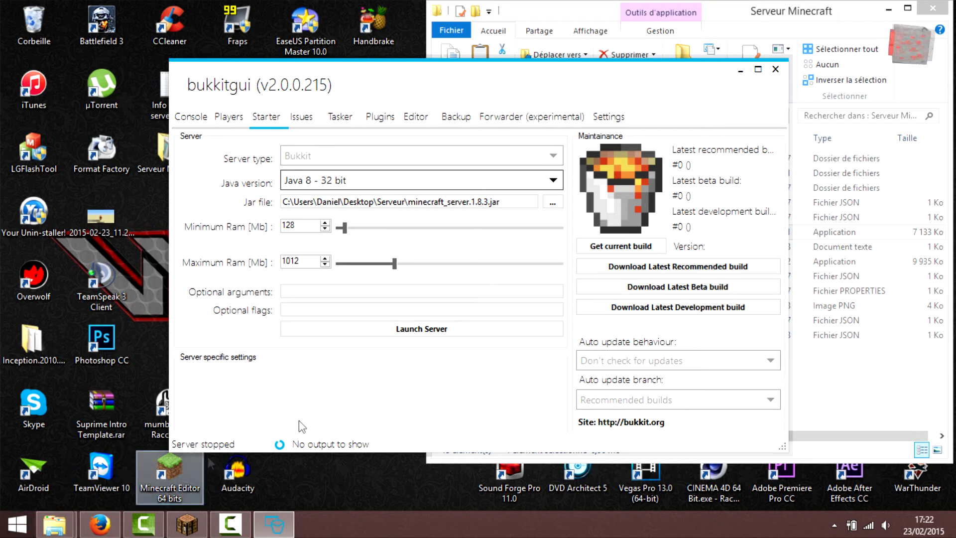
- Search Windows for java, open Configurer Java, view its version information and close the A propos de Java window
mouse_move(954, 3)
click(925, 131)
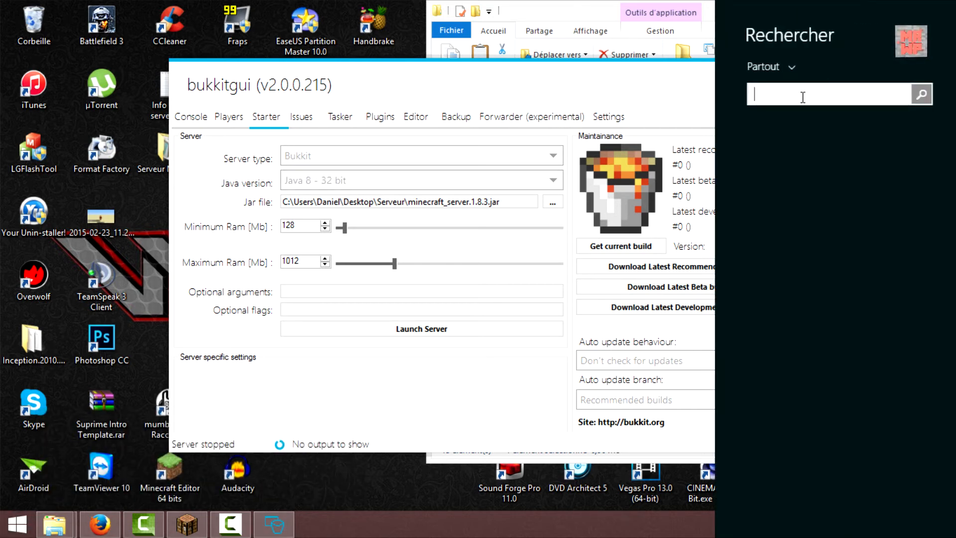
text(java)
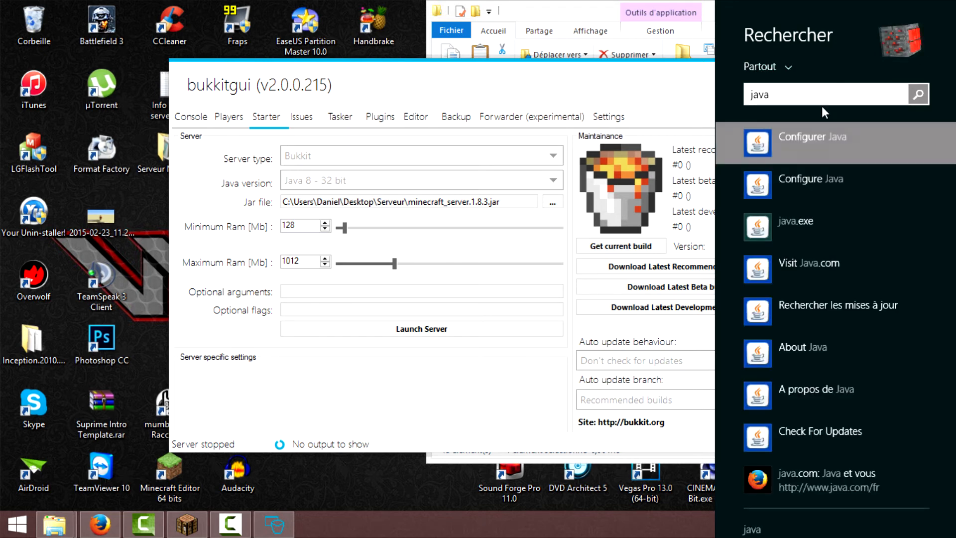
click(822, 137)
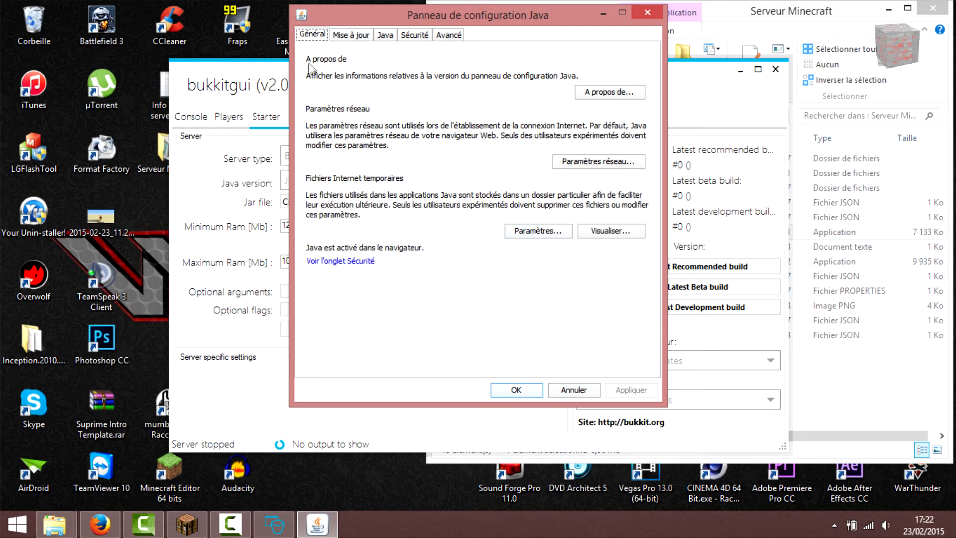
click(582, 92)
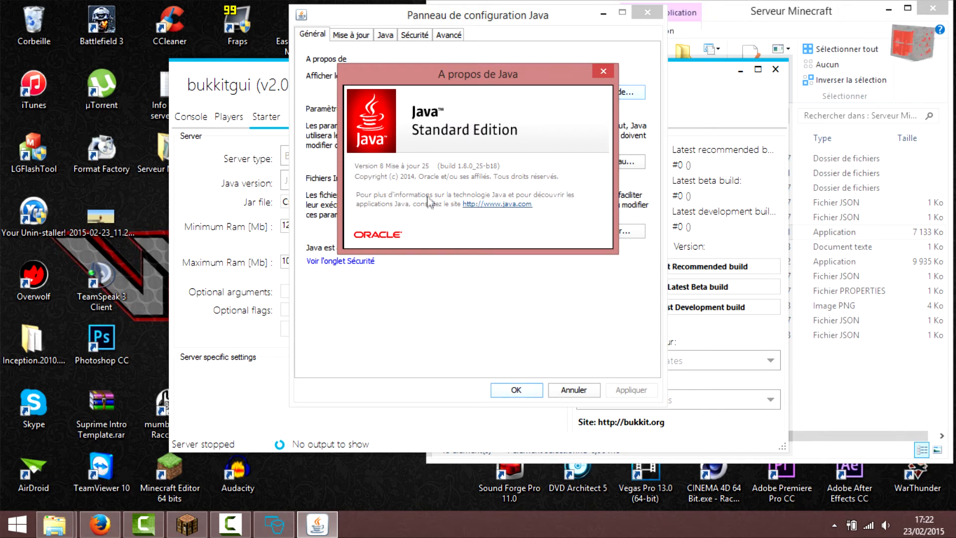
click(603, 71)
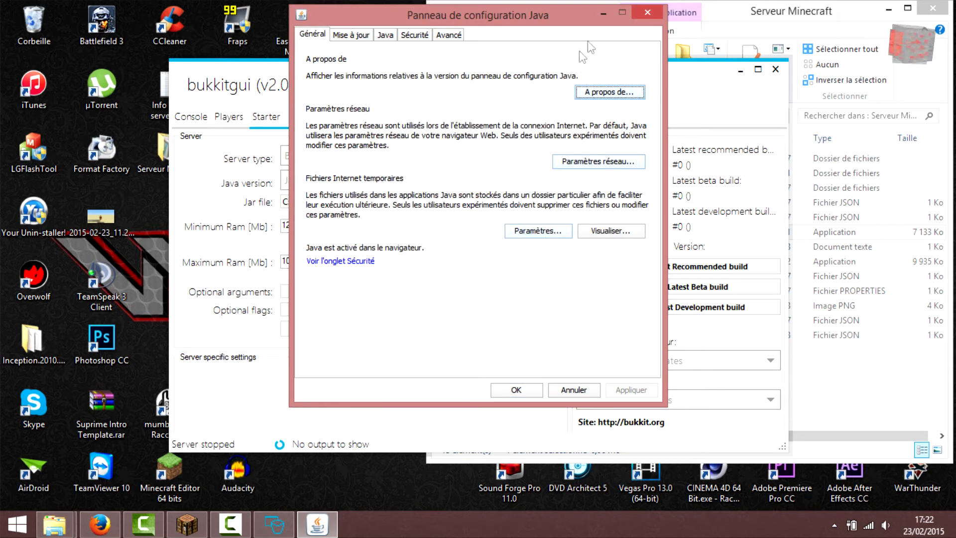
- Search Windows for java again, open Configurer Java, check its version information and close the Java control panel
mouse_move(931, 71)
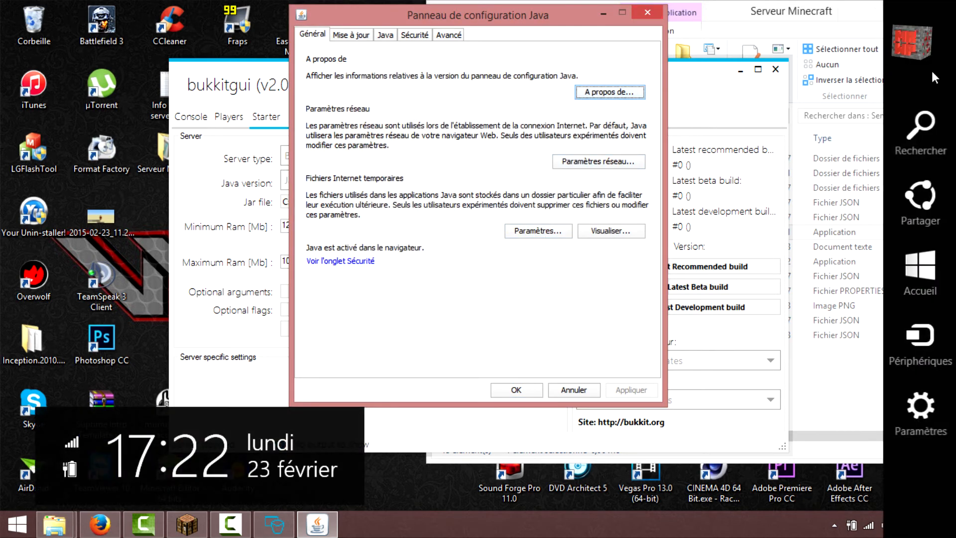
click(913, 121)
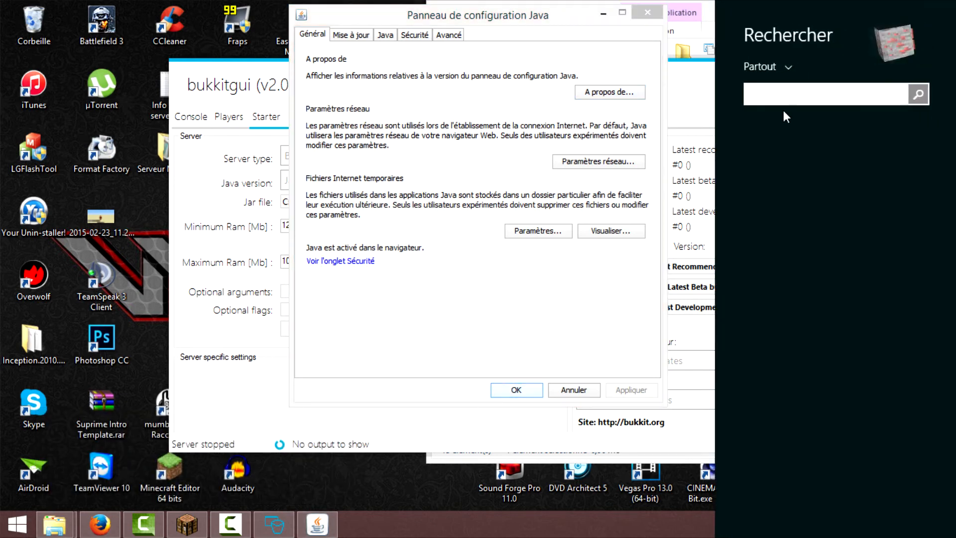
text(java)
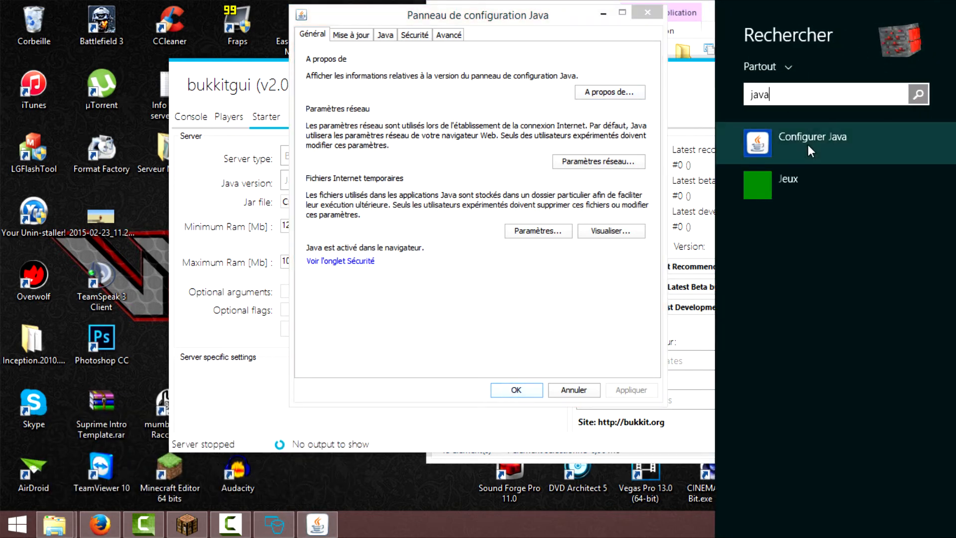
click(808, 144)
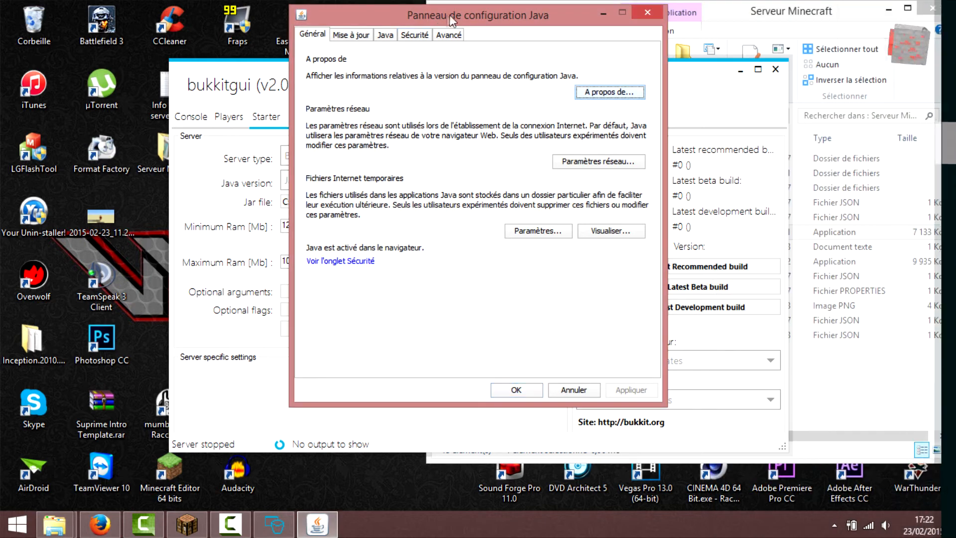
click(623, 92)
click(600, 72)
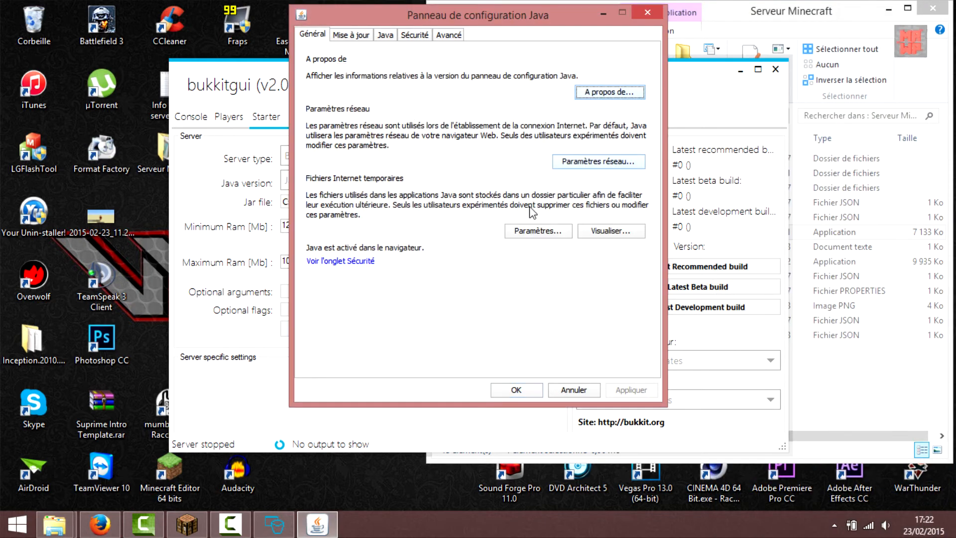
click(644, 11)
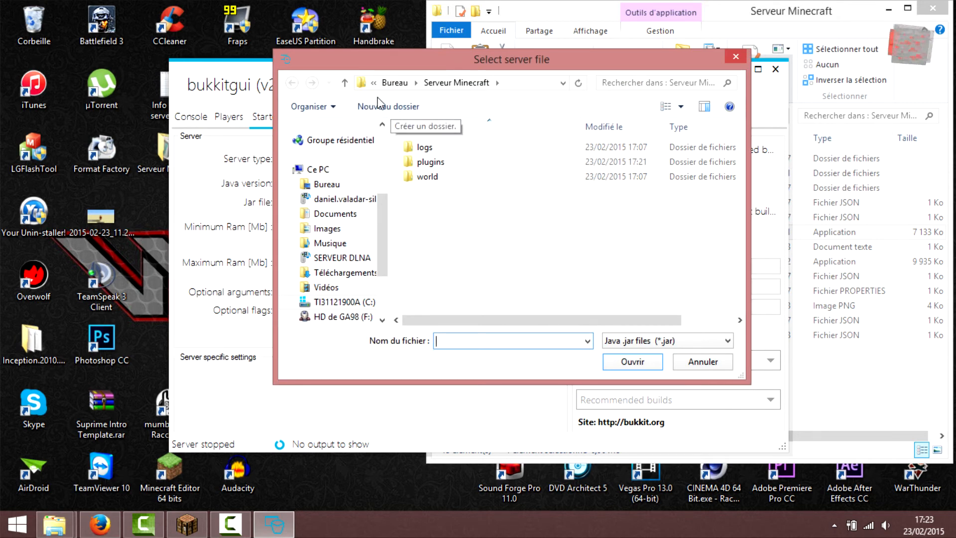
- Look for a Java .jar server file in the desktop's Serveur Minecraft folder and cancel the file selection
click(393, 83)
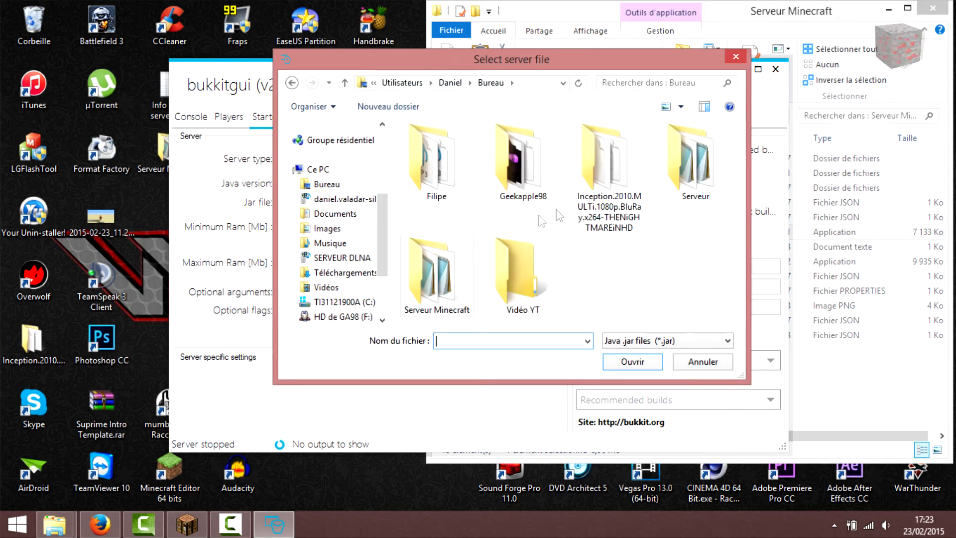
double_click(430, 272)
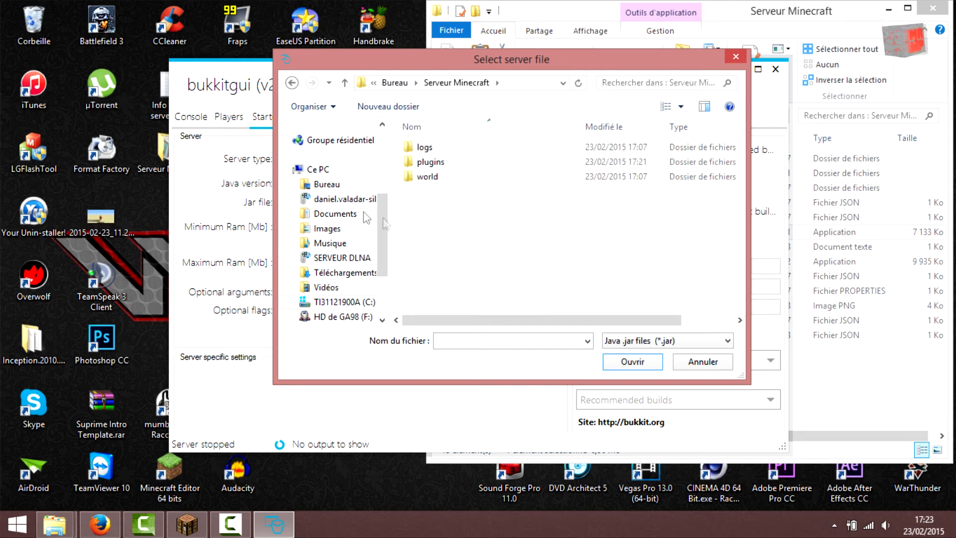
click(660, 343)
click(657, 356)
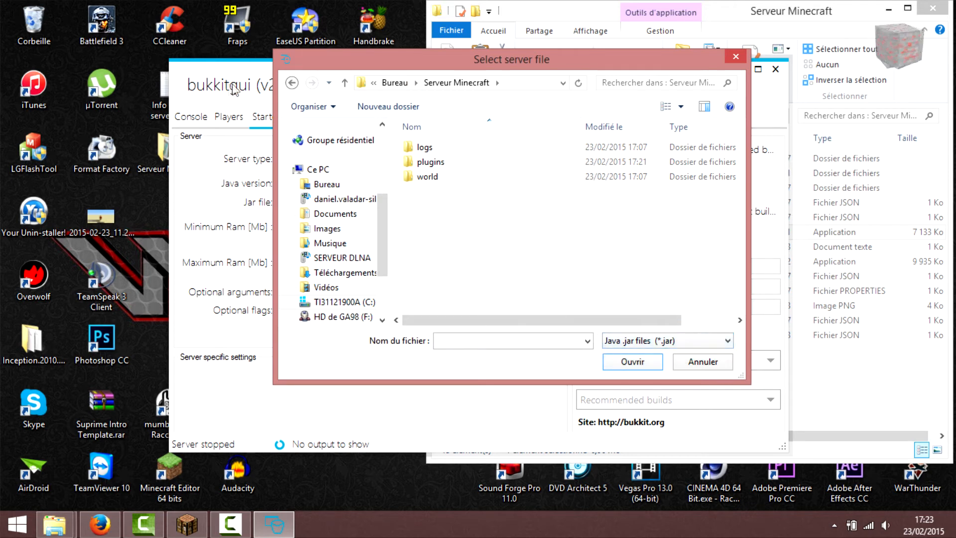
click(731, 61)
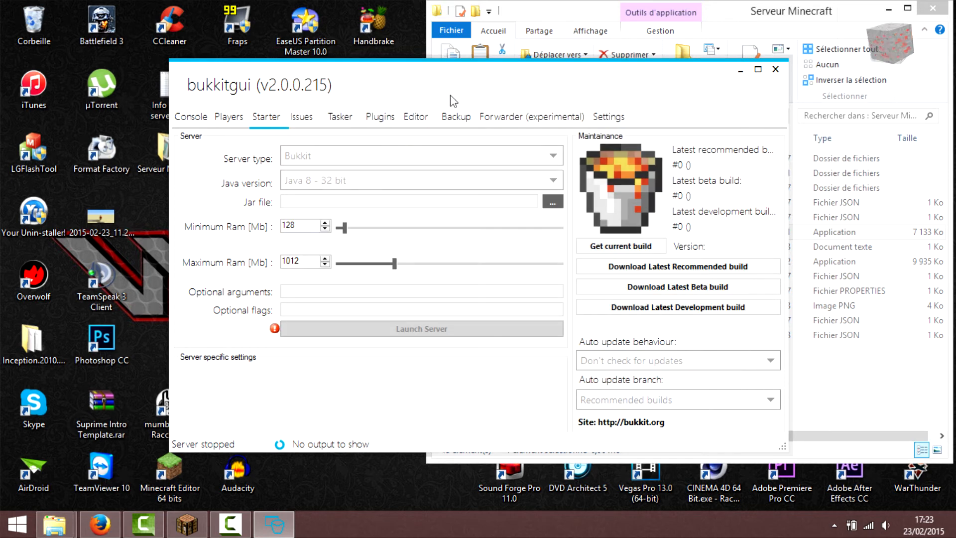
- Check the desktop's Serveur folder for minecraft_server.1.8.3.jar and compare it with the .jar files offered in Serveur Minecraft
drag(393, 103, 573, 67)
click(229, 219)
double_click(229, 218)
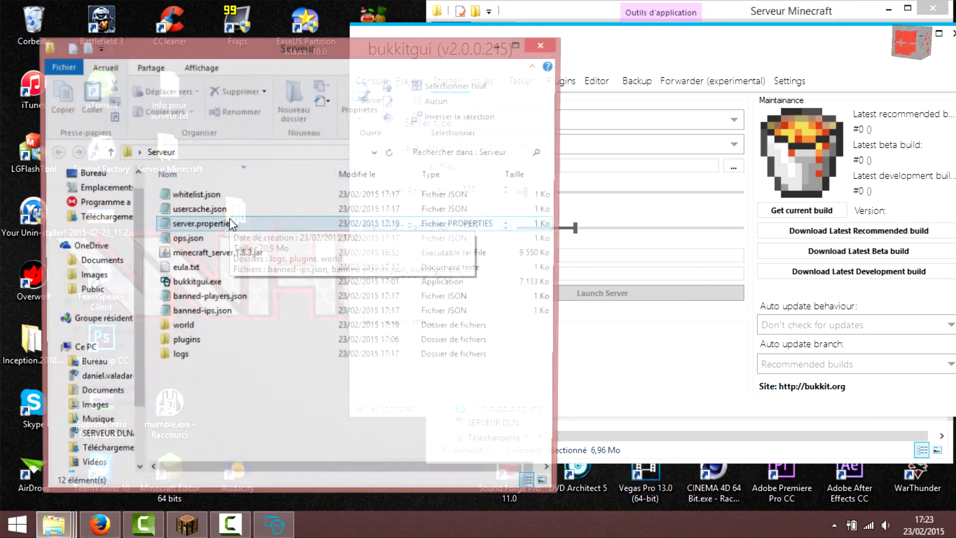
click(244, 255)
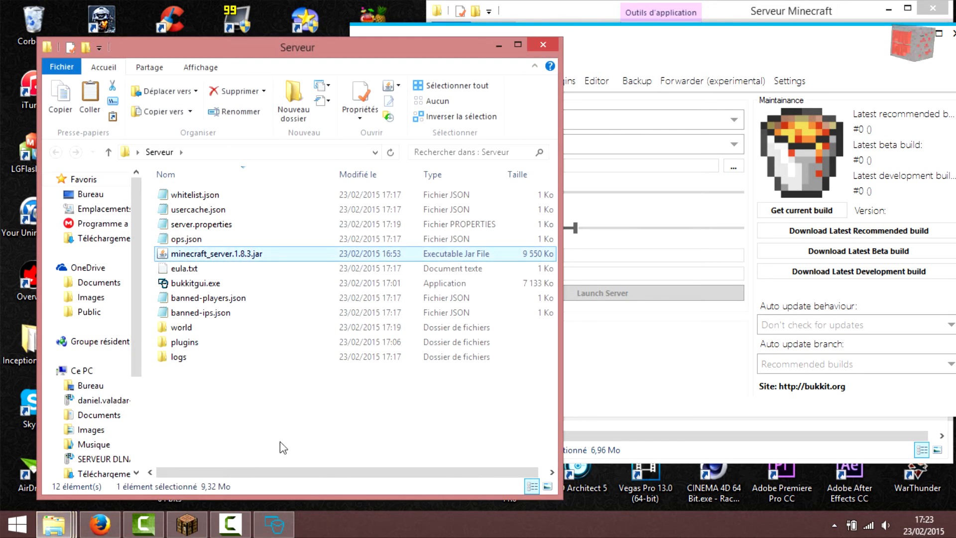
click(555, 41)
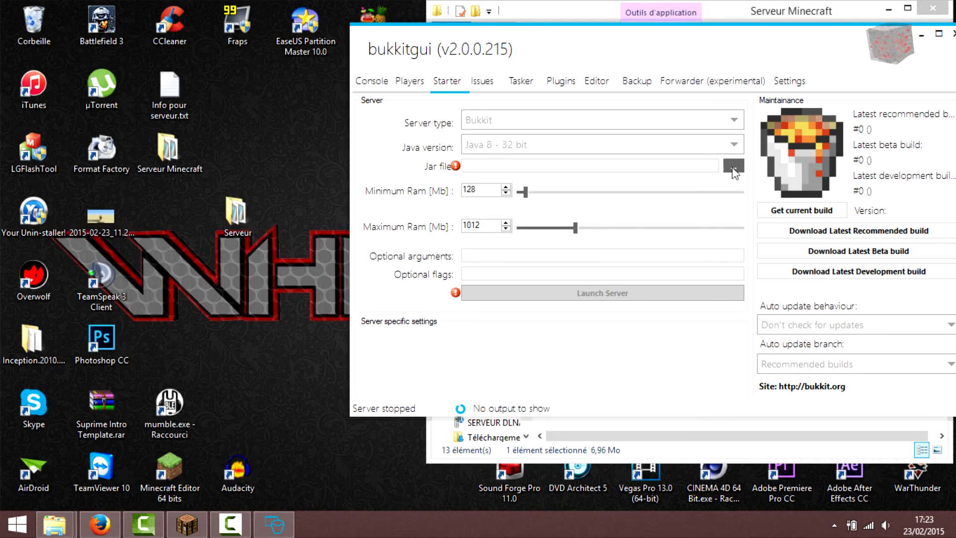
click(735, 169)
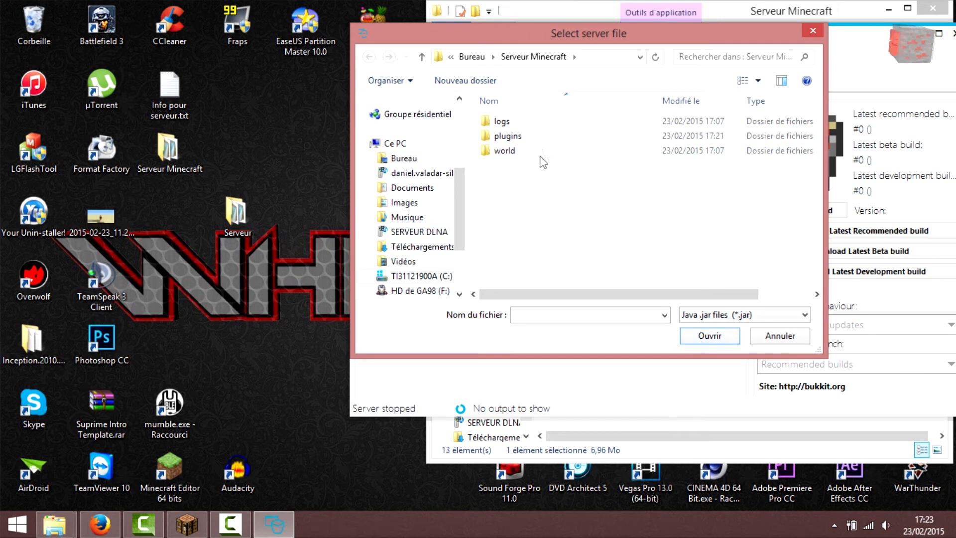
click(814, 31)
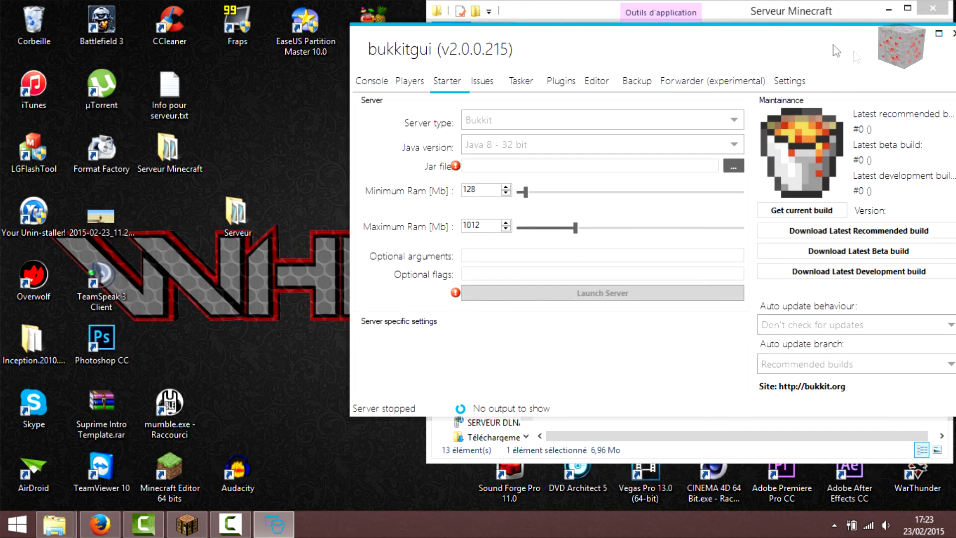
- Minimise bukkitgui and delete minecraft_server.1.8.3.exe from the Serveur Minecraft folder
click(923, 34)
click(617, 351)
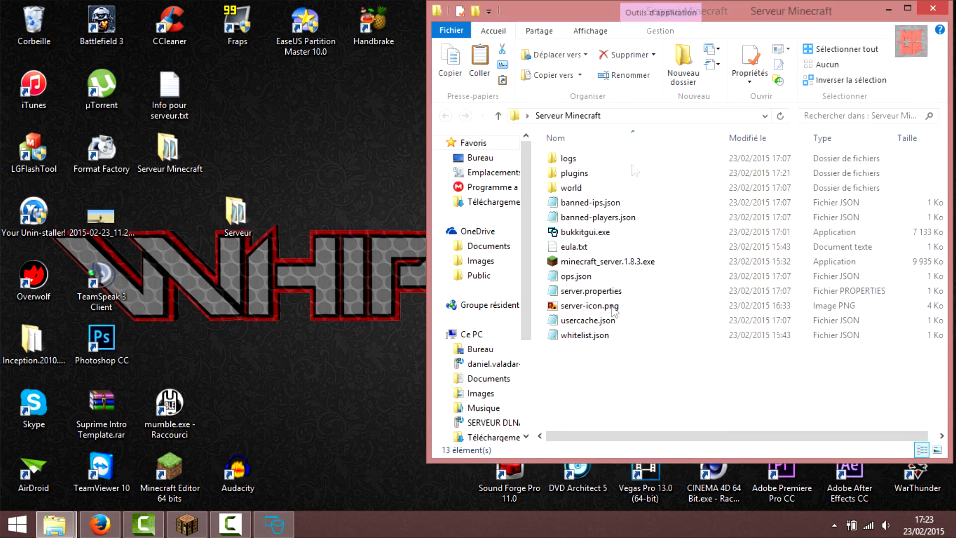
drag(690, 23, 259, 10)
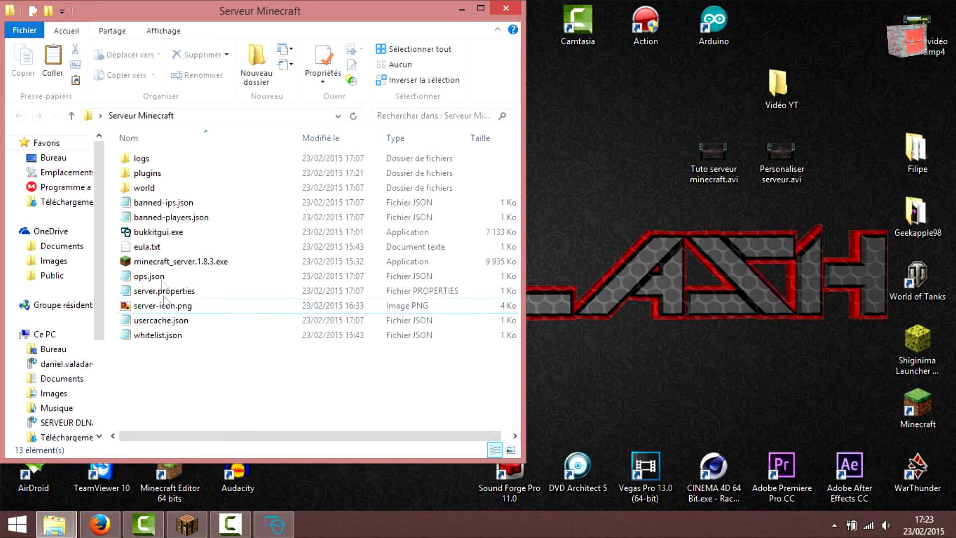
click(141, 261)
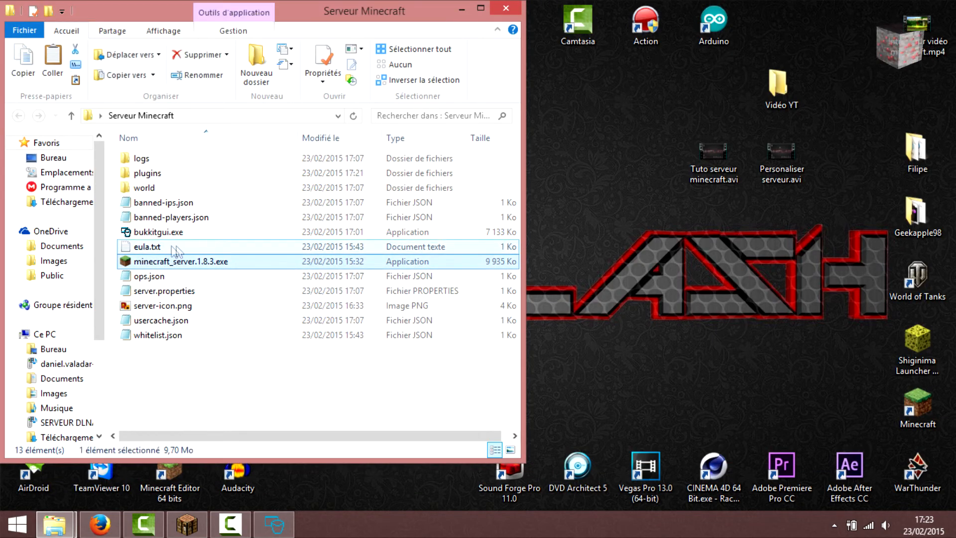
right_click(190, 267)
click(234, 461)
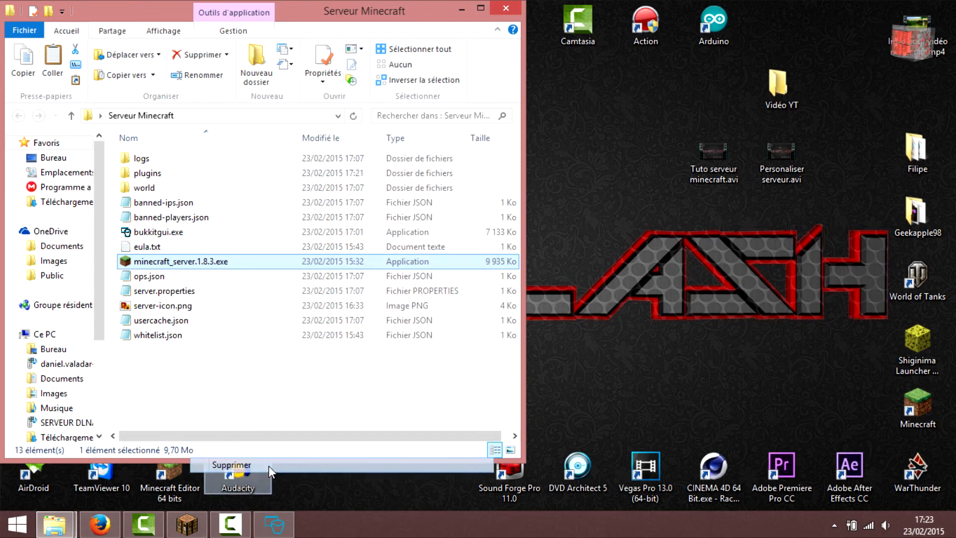
- Move minecraft_server.1.8.3.jar from the Serveur folder into Serveur Minecraft and close the Serveur folder
drag(425, 15, 955, 25)
double_click(235, 214)
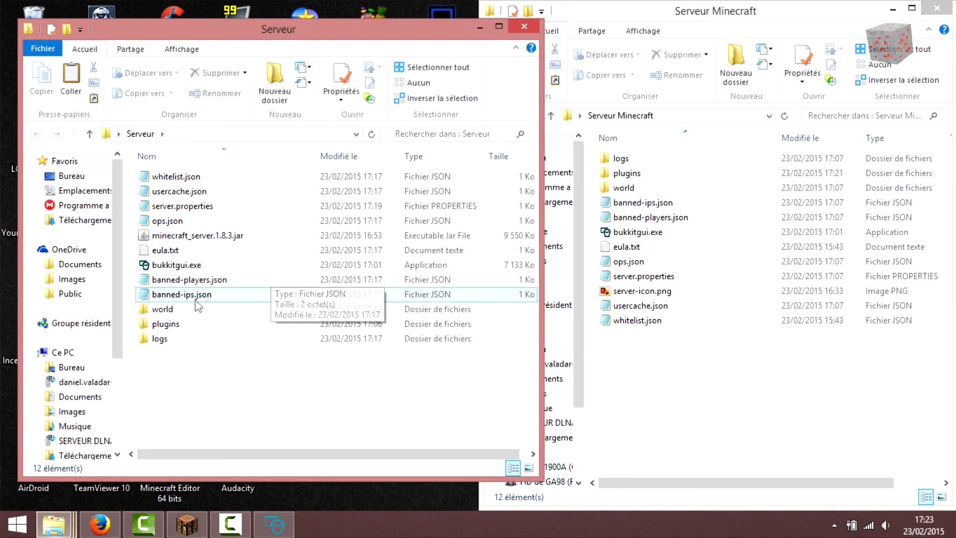
click(165, 238)
drag(165, 241, 647, 349)
click(444, 37)
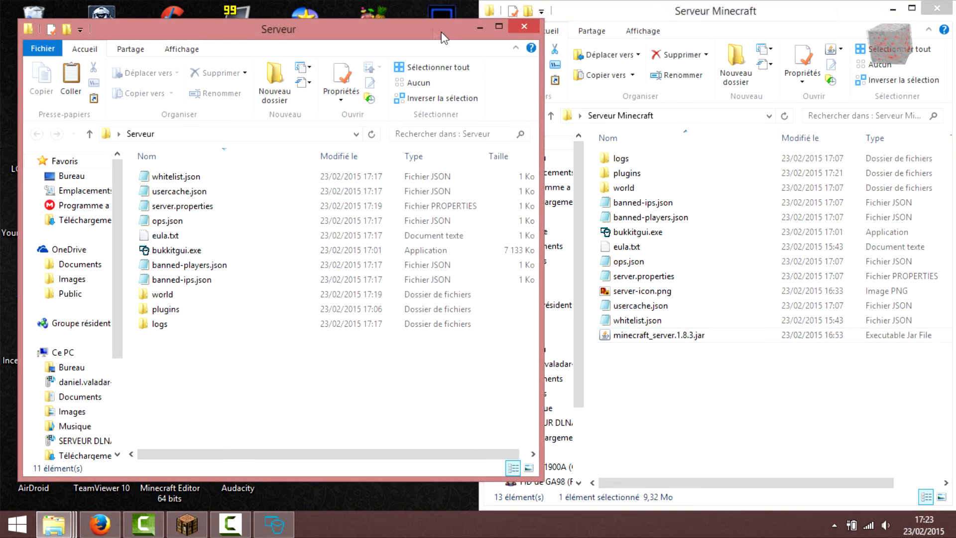
click(524, 27)
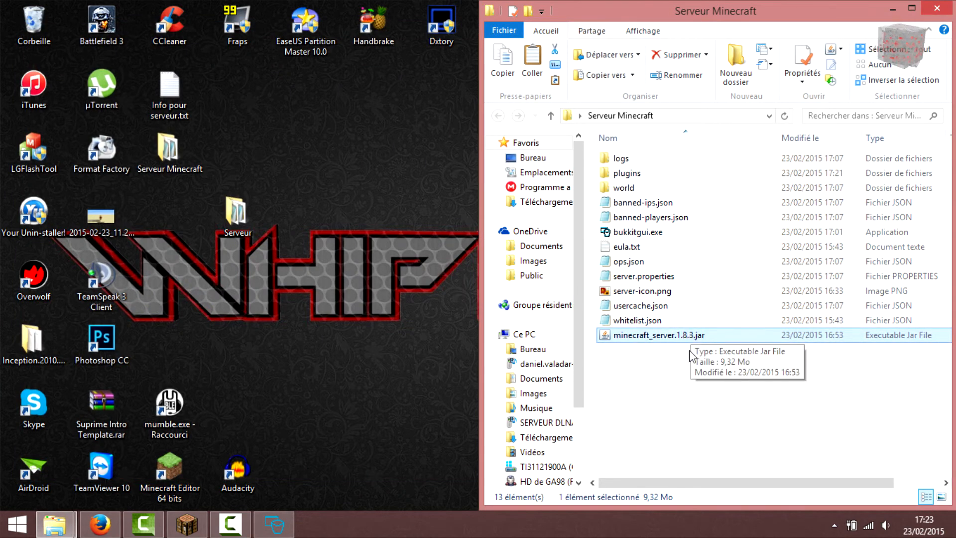
click(674, 384)
drag(597, 156, 695, 320)
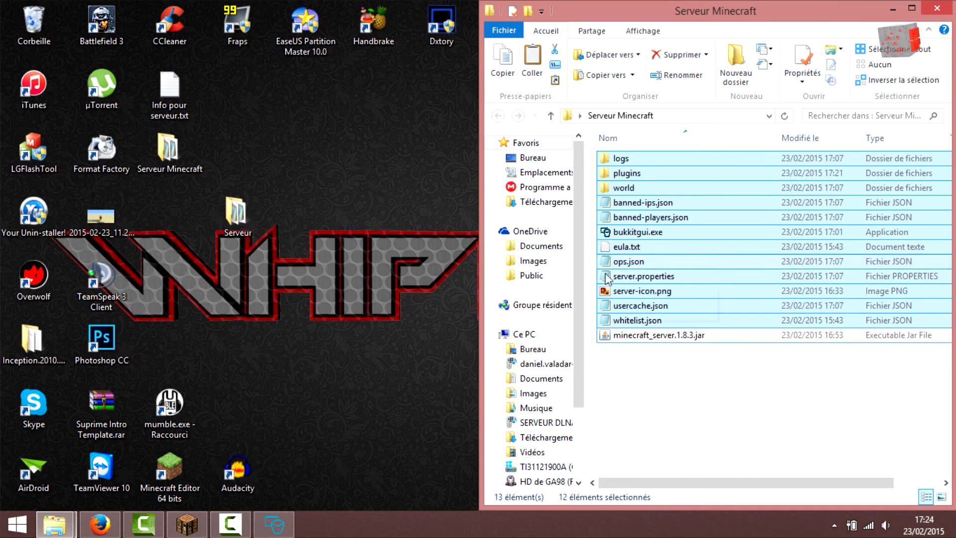
click(629, 276)
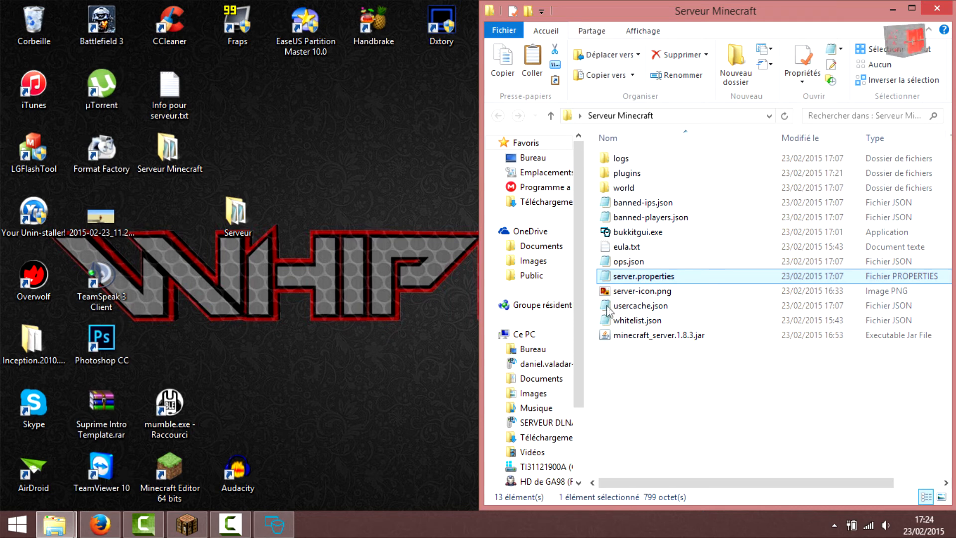
click(621, 385)
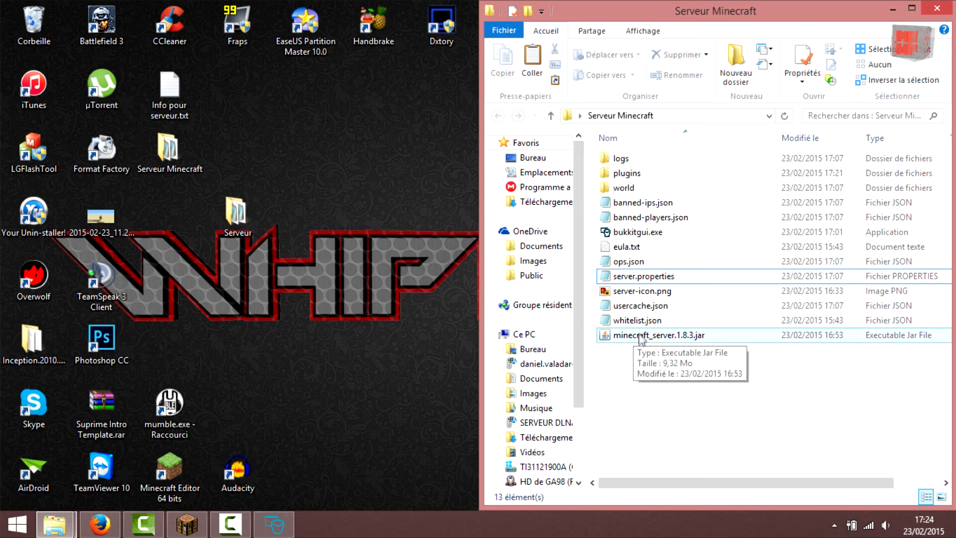
mouse_move(586, 159)
mouse_down()
mouse_move(611, 162)
mouse_move(592, 161)
mouse_up()
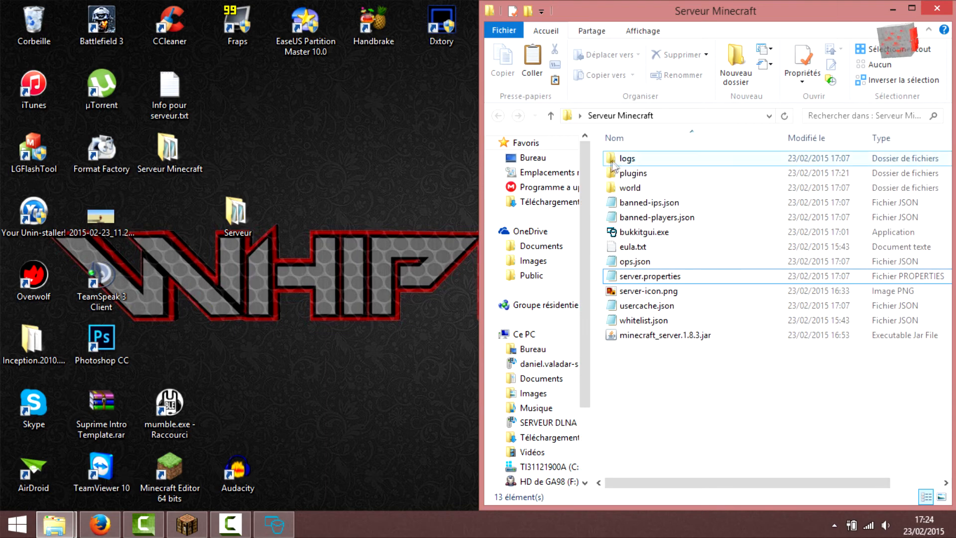
- Close the Serveur Minecraft folder, return to bukkitgui and set minecraft_server.1.8.3.jar as the server's jar file
click(927, 9)
click(273, 528)
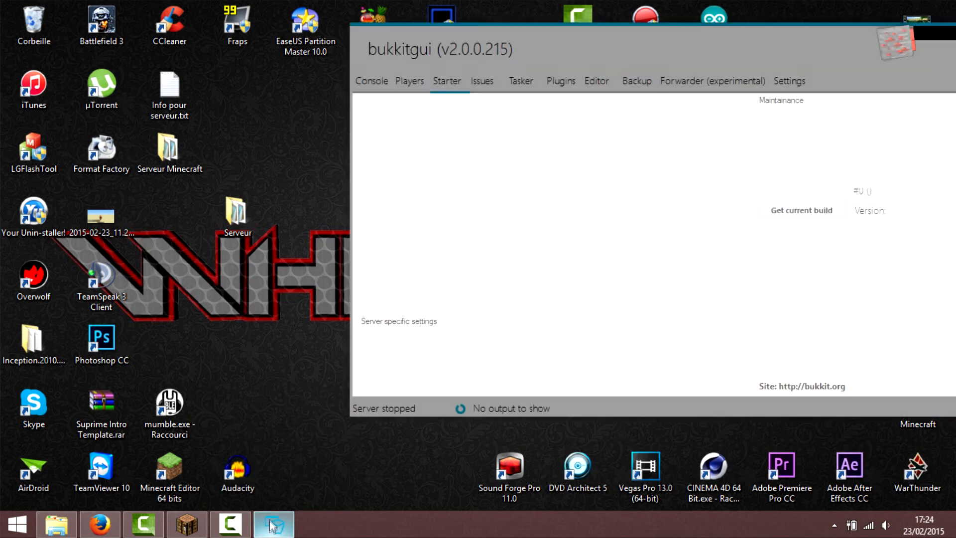
click(733, 168)
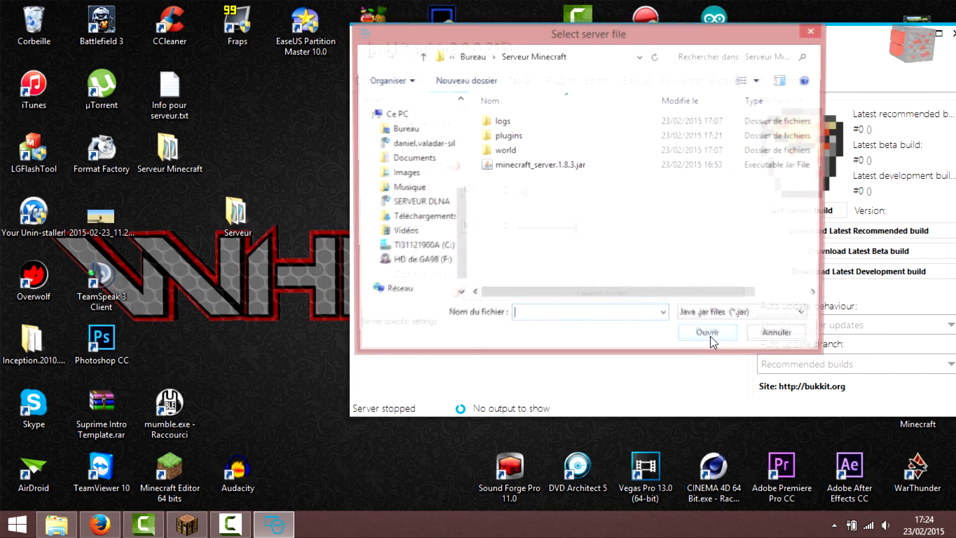
click(566, 173)
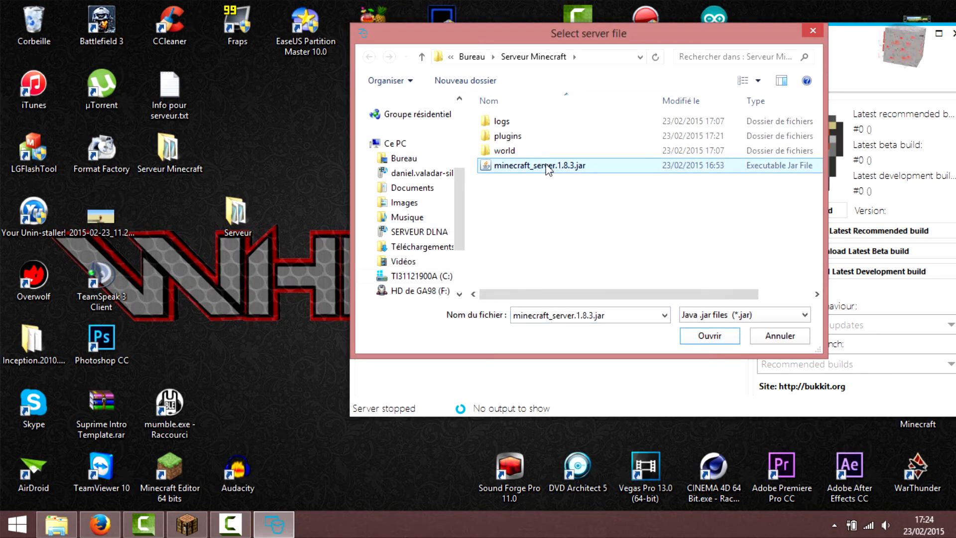
click(710, 335)
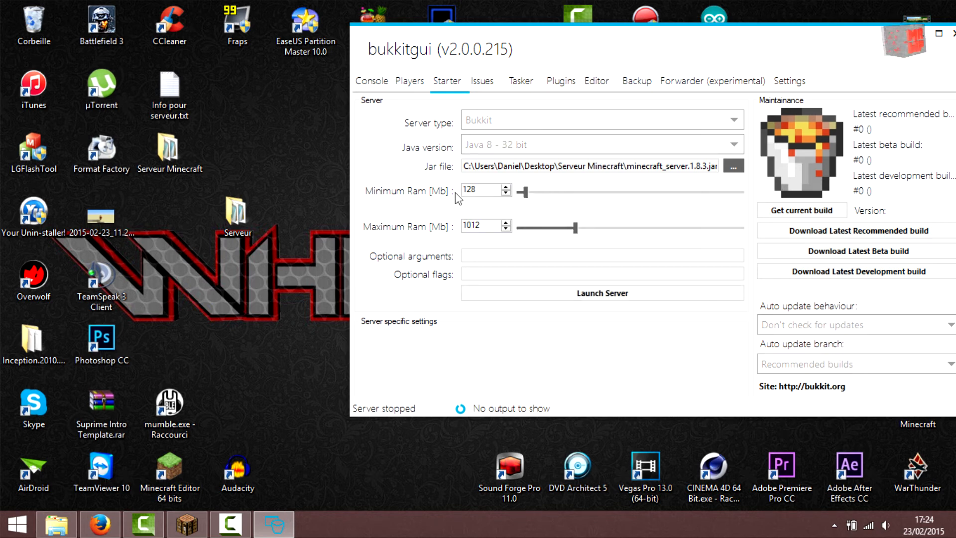
- Start the server from the bukkitgui console and maximise the window
click(373, 82)
click(406, 339)
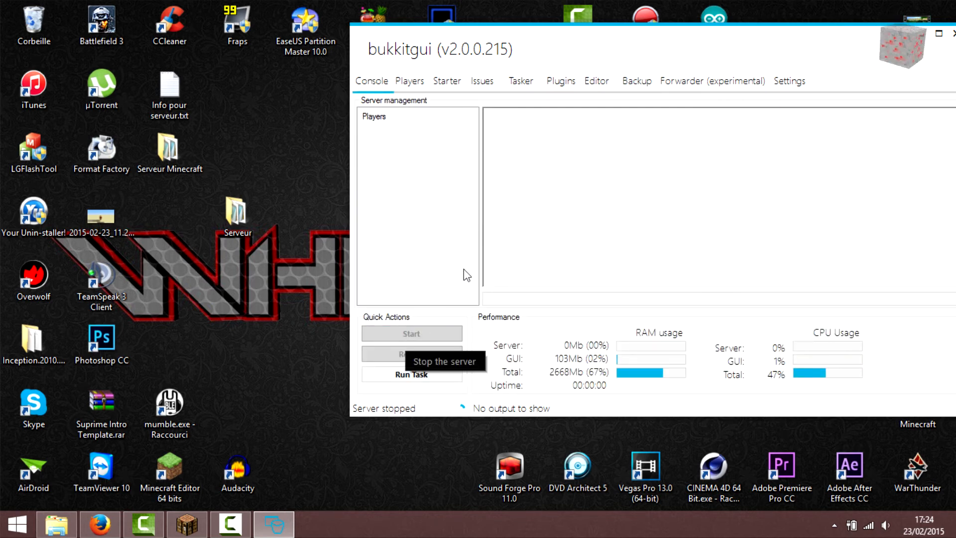
click(939, 34)
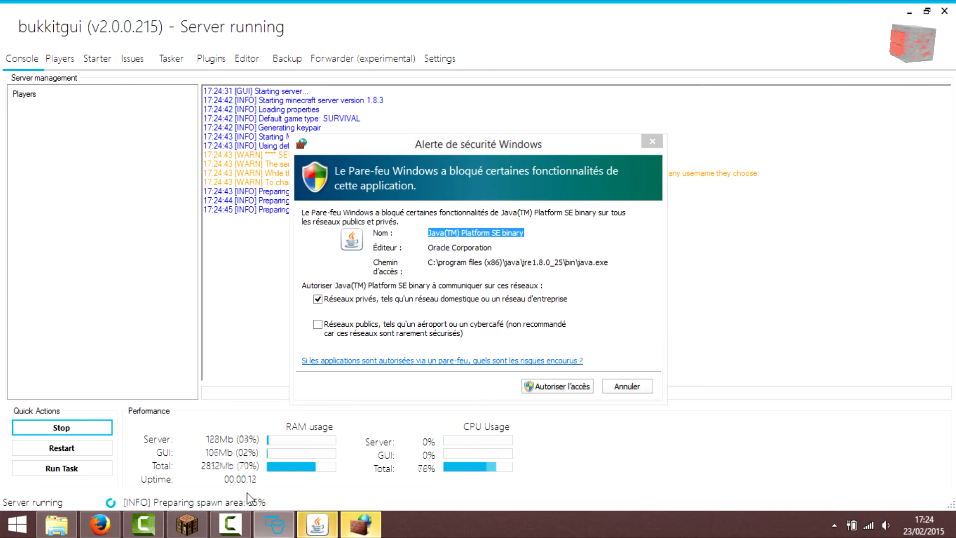
- Allow Java(TM) Platform SE binary through the firewall on private networks, and view and minimise the Minecraft server window
click(540, 386)
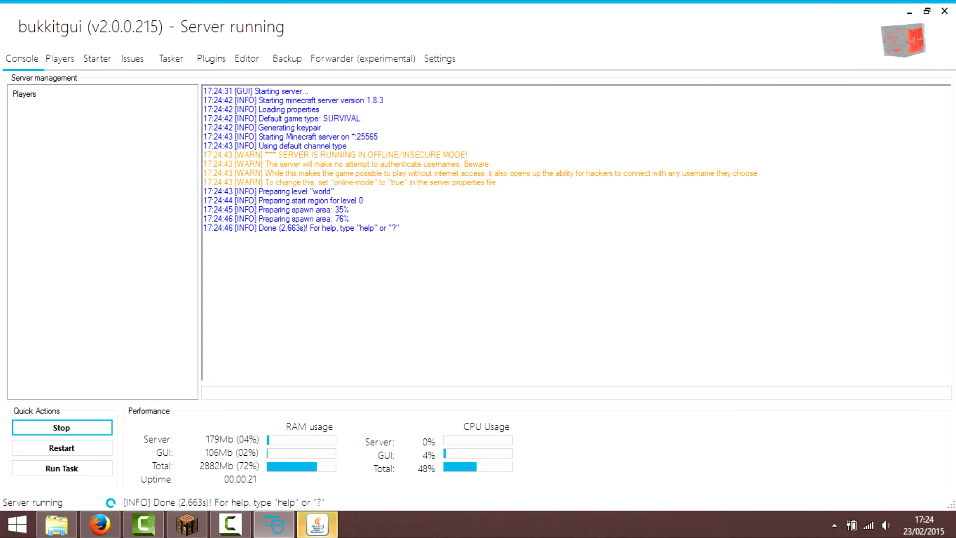
click(317, 527)
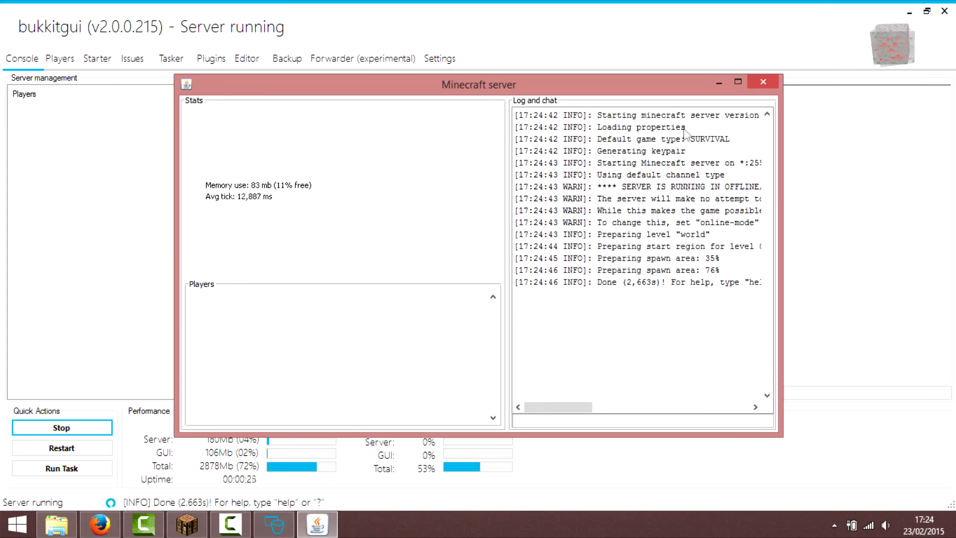
click(720, 83)
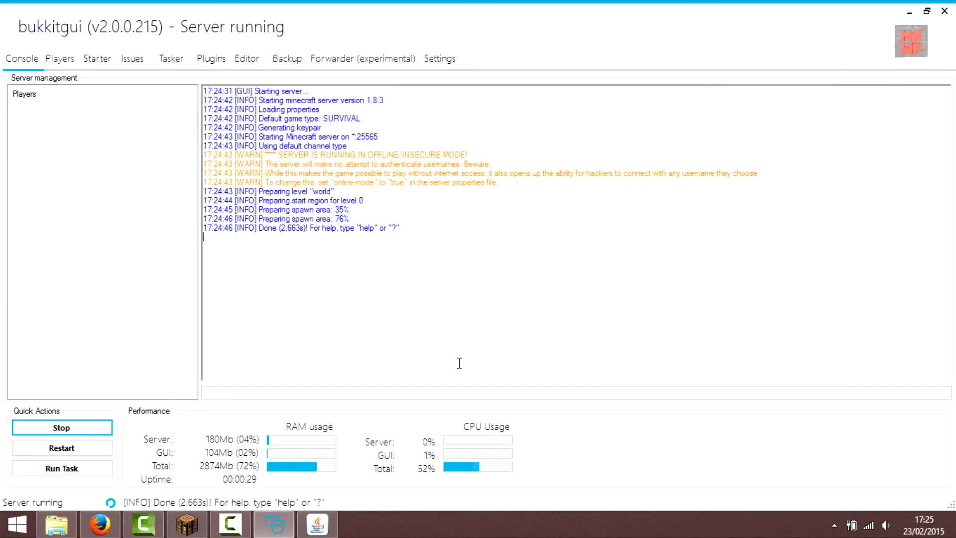
- Arrange bukkitgui and the Minecraft window side by side, refresh the multiplayer server list and join Serveur Minecraft
drag(454, 6, 313, 5)
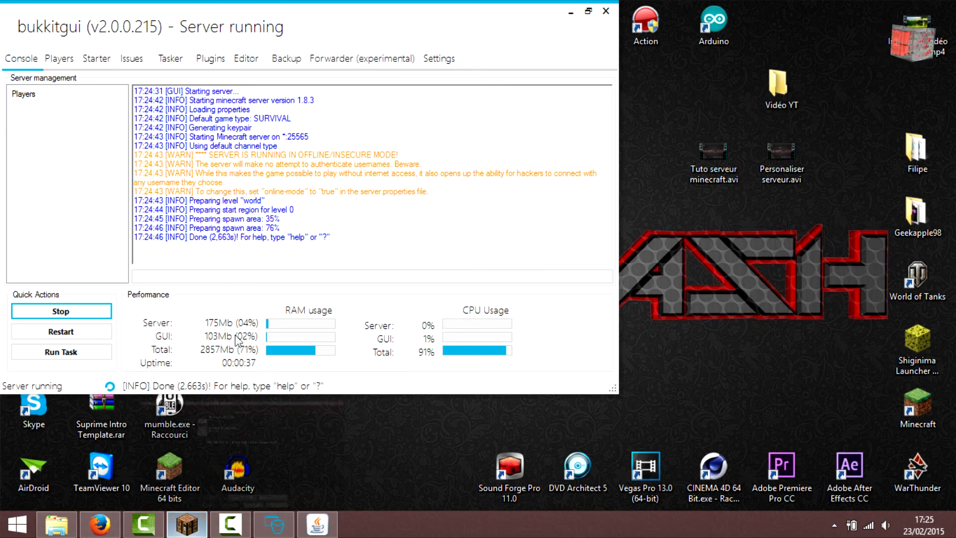
key(super+Right)
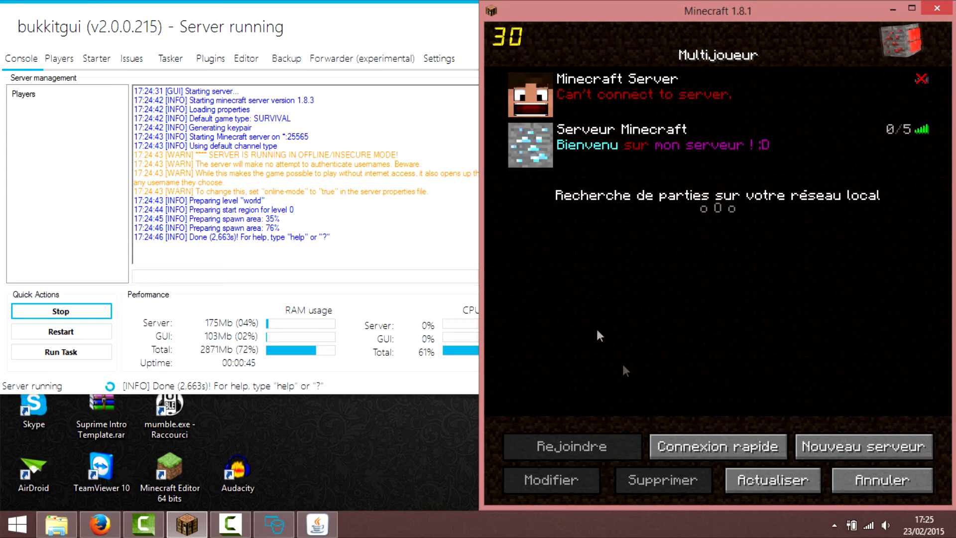
click(771, 478)
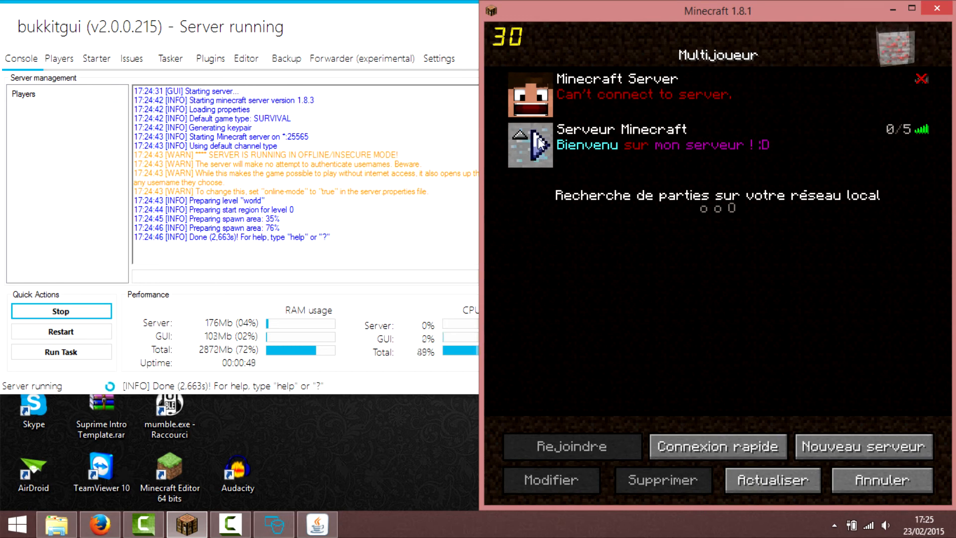
click(541, 143)
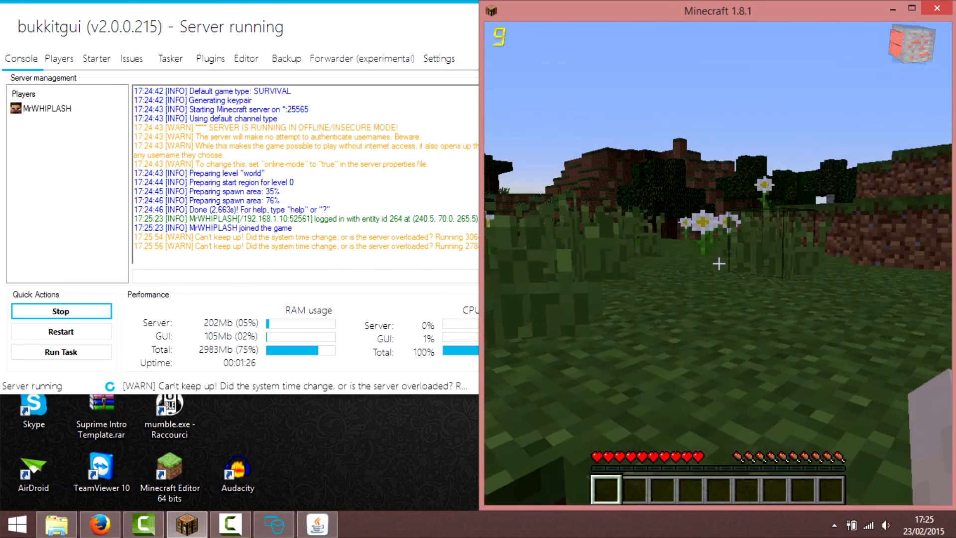
- Walk around the server's world to check that it is playable, and pause the game
key(w)
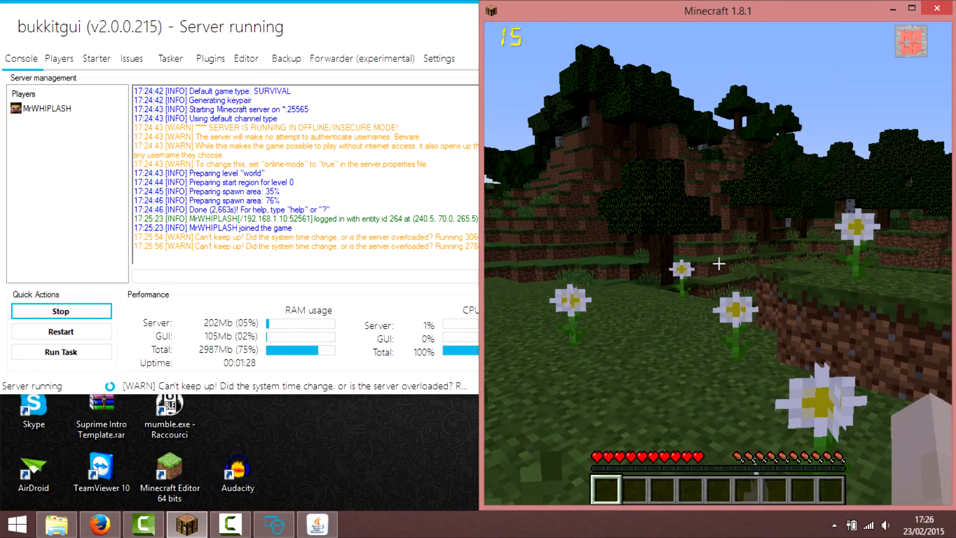
key(w)
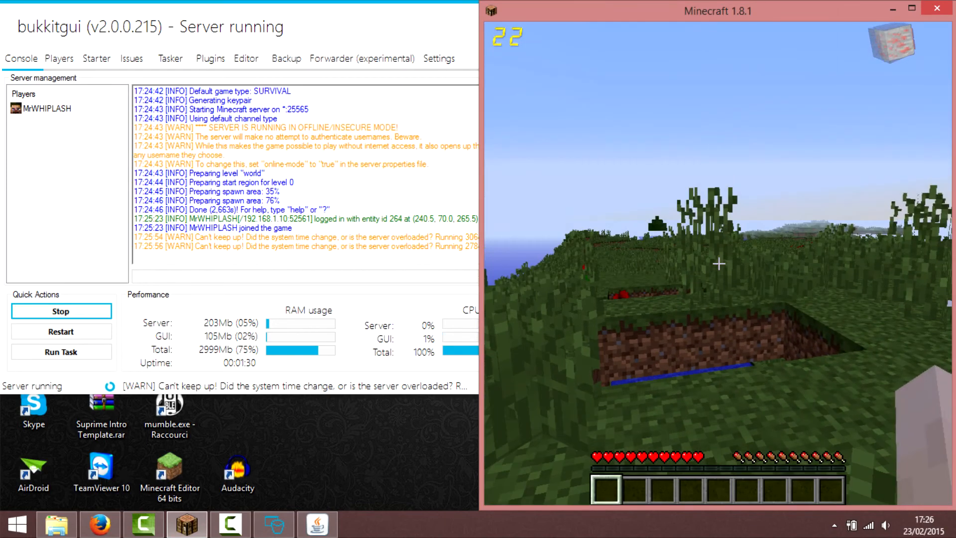
key(Escape)
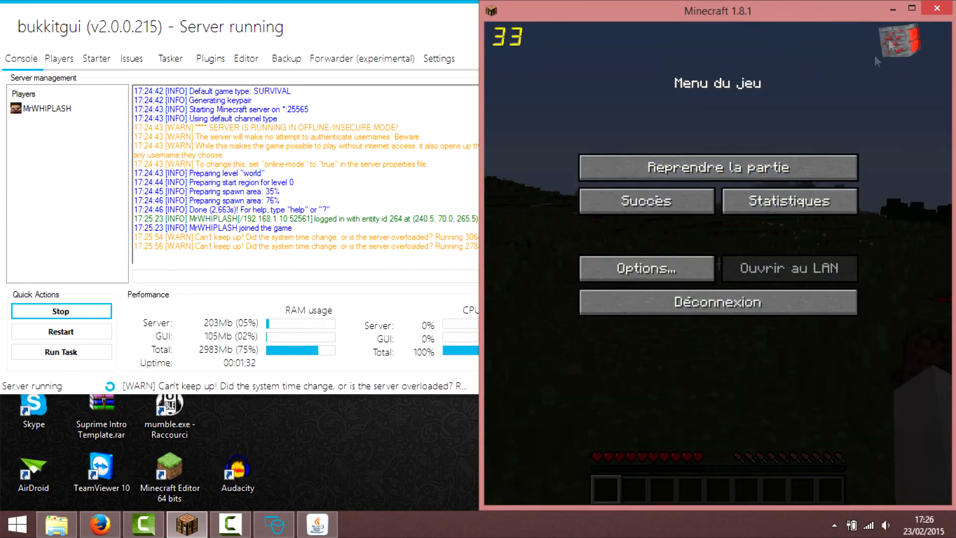
- Minimise the Minecraft window and maximise the bukkitgui window
click(895, 8)
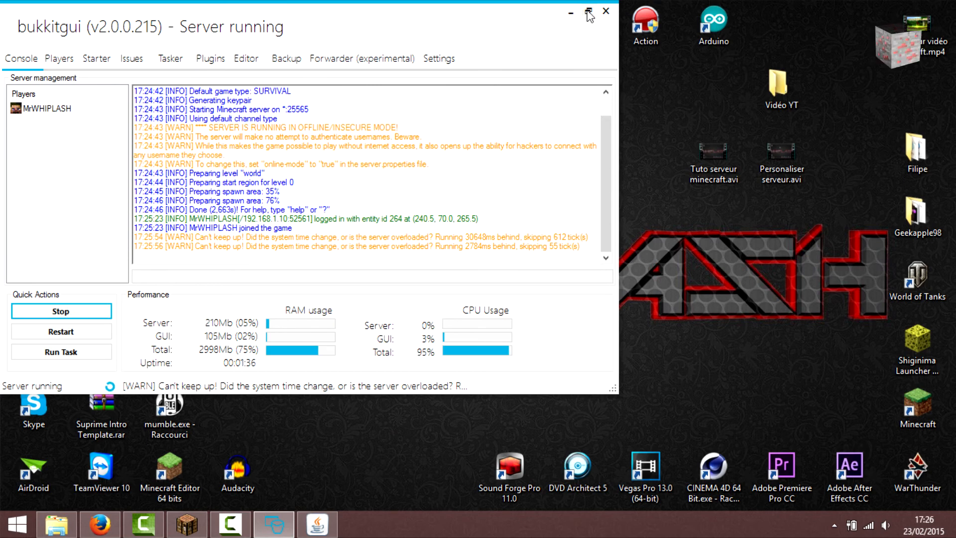
click(570, 13)
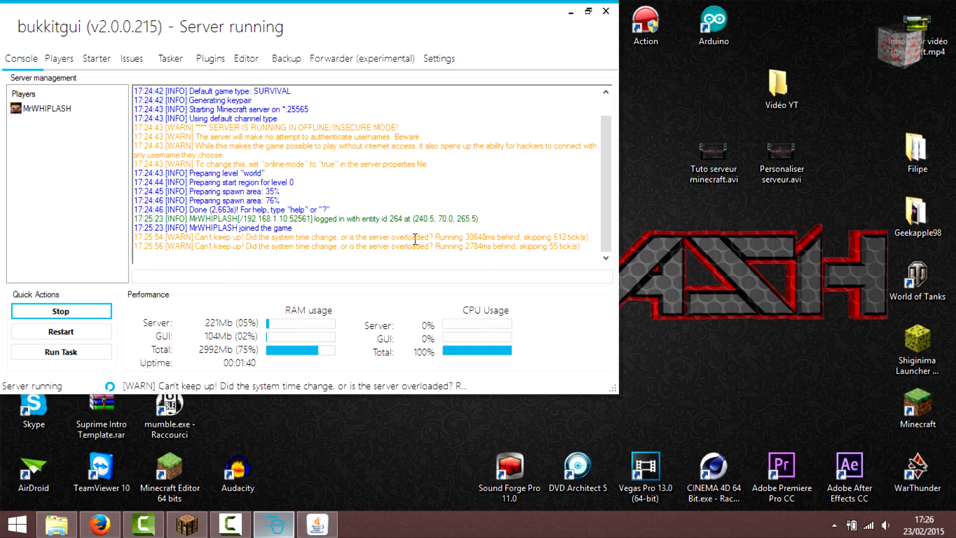
click(260, 520)
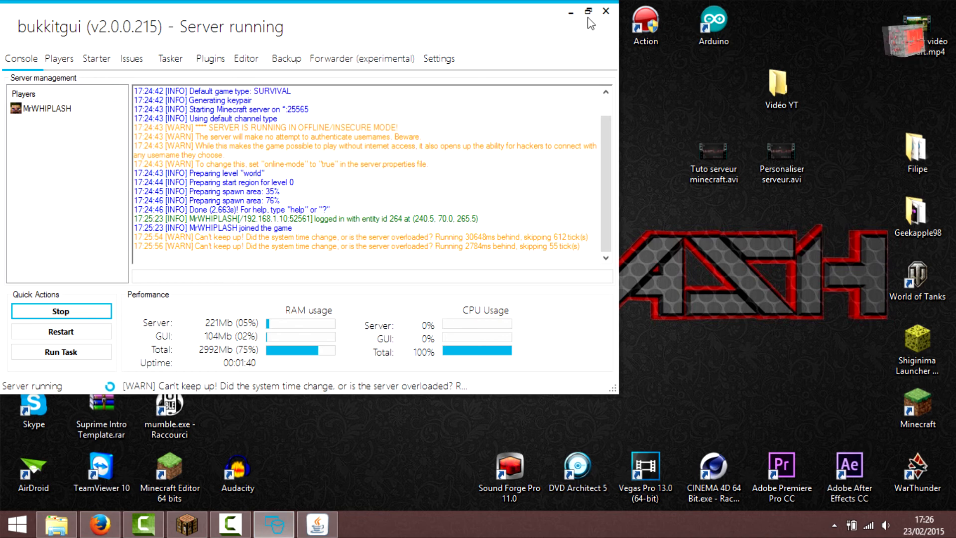
click(589, 13)
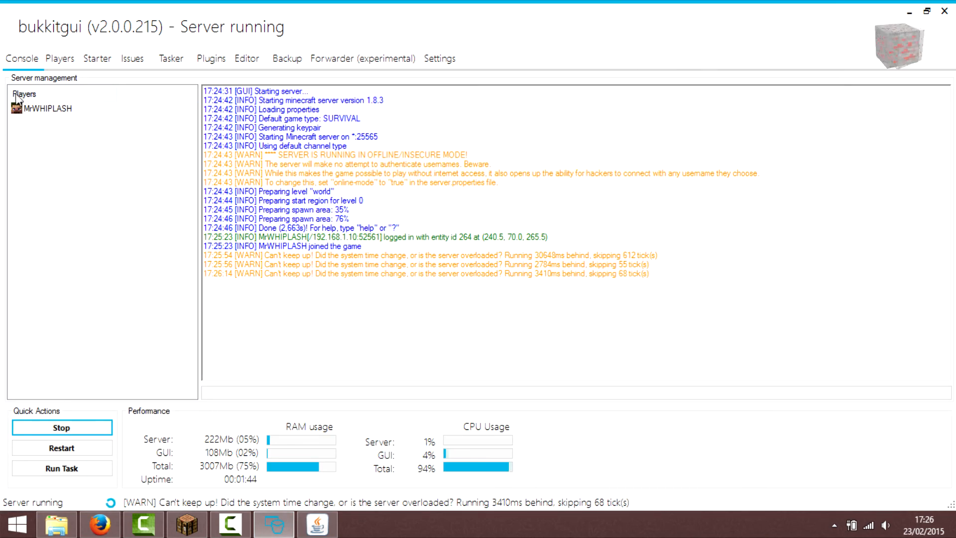
- Examine the connected player's entry in the server console and in the detailed player list
click(35, 110)
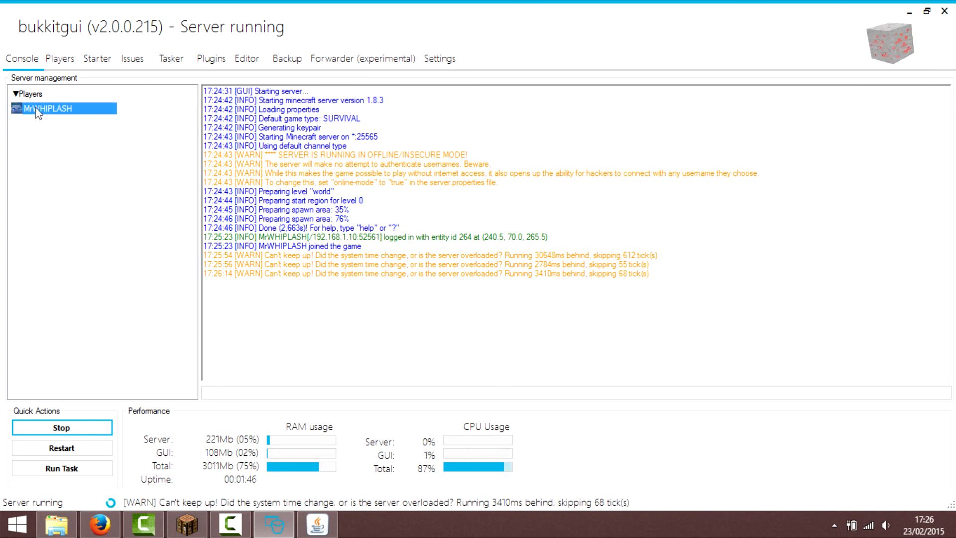
click(58, 130)
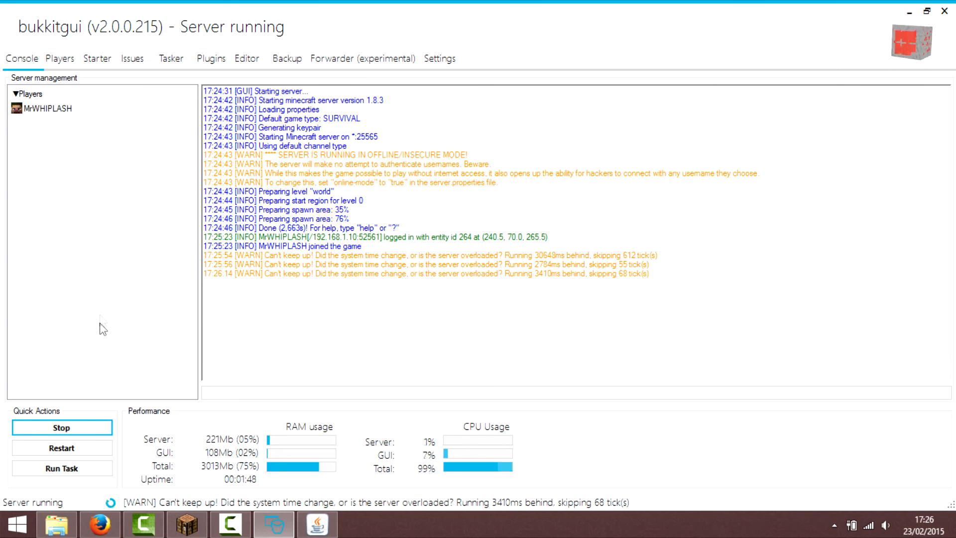
click(69, 58)
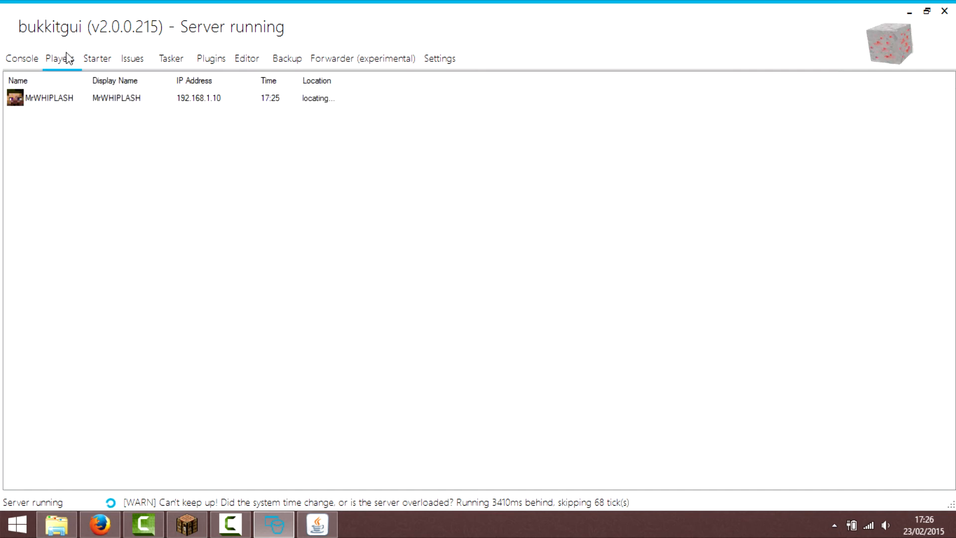
click(11, 60)
click(55, 60)
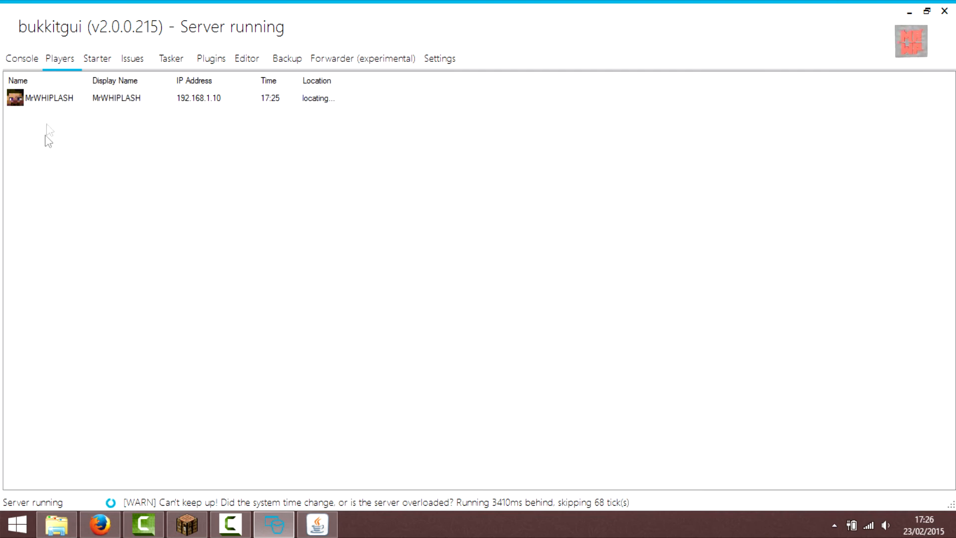
click(30, 60)
click(57, 60)
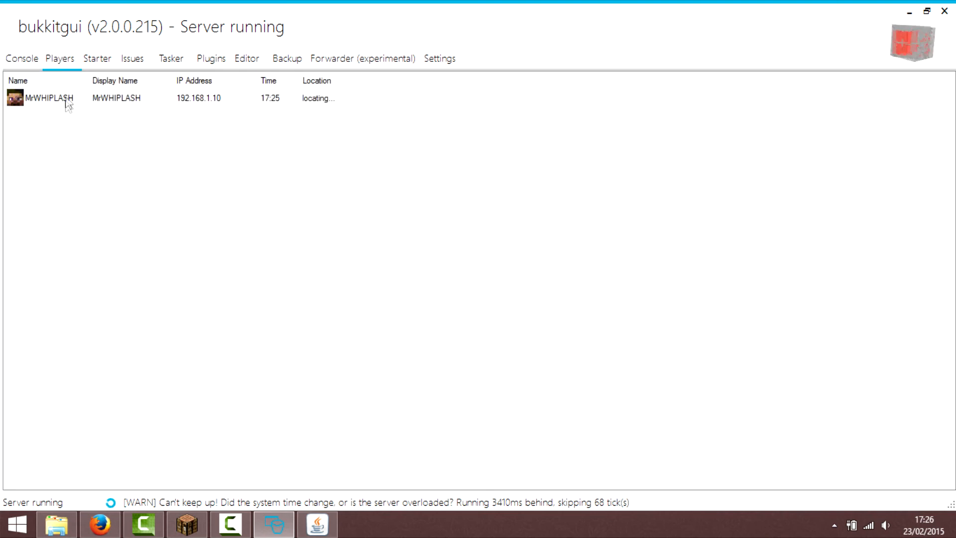
- Review the moderation actions available for the connected player, and compare the player list with the server console
click(40, 95)
right_click(40, 95)
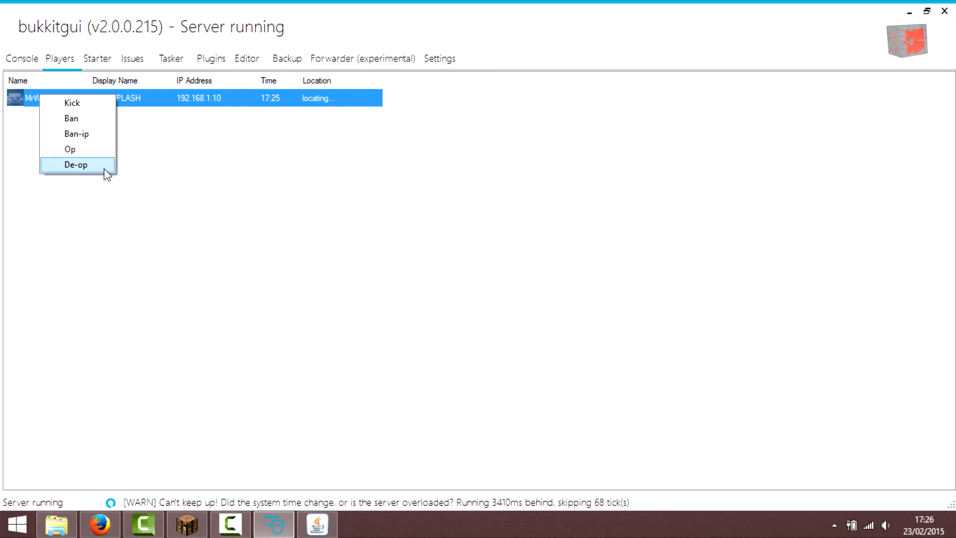
click(202, 165)
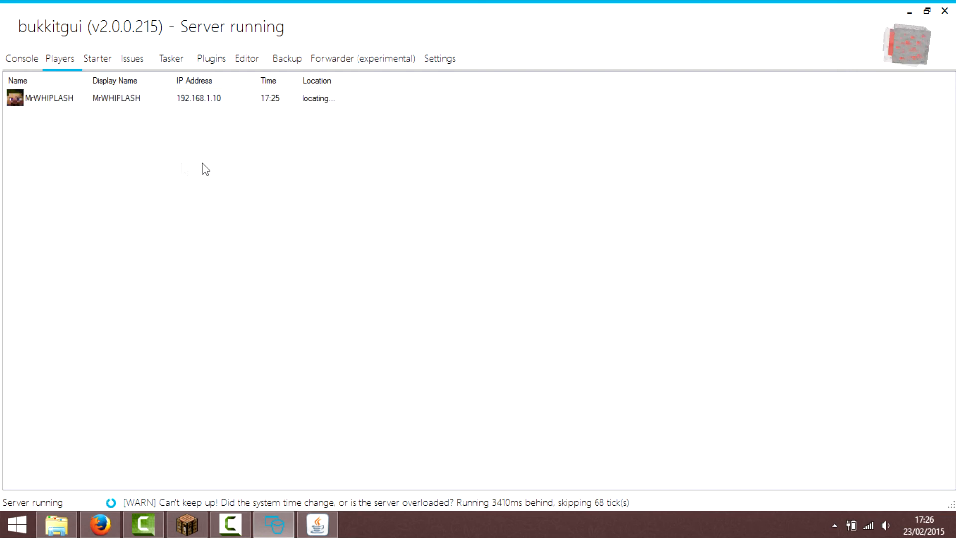
click(51, 100)
right_click(51, 102)
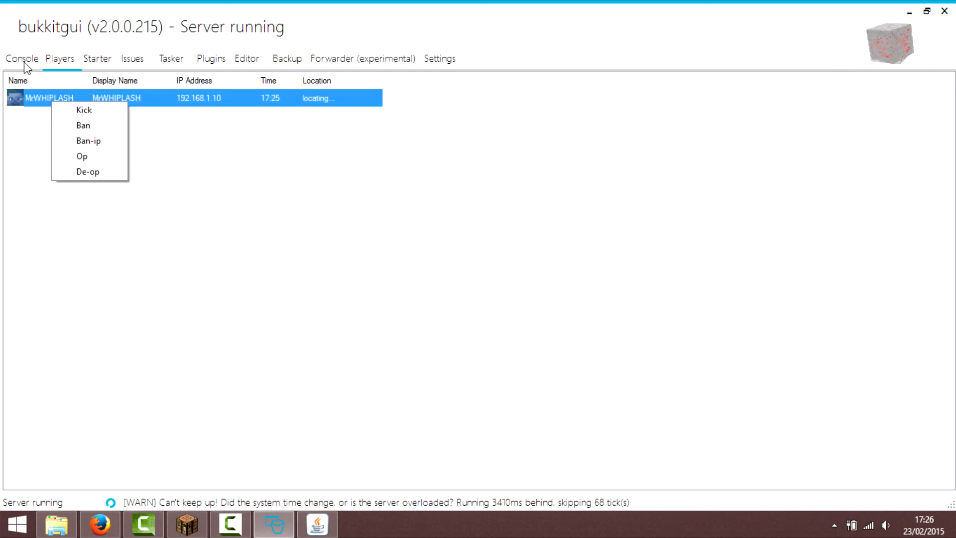
click(22, 59)
click(274, 394)
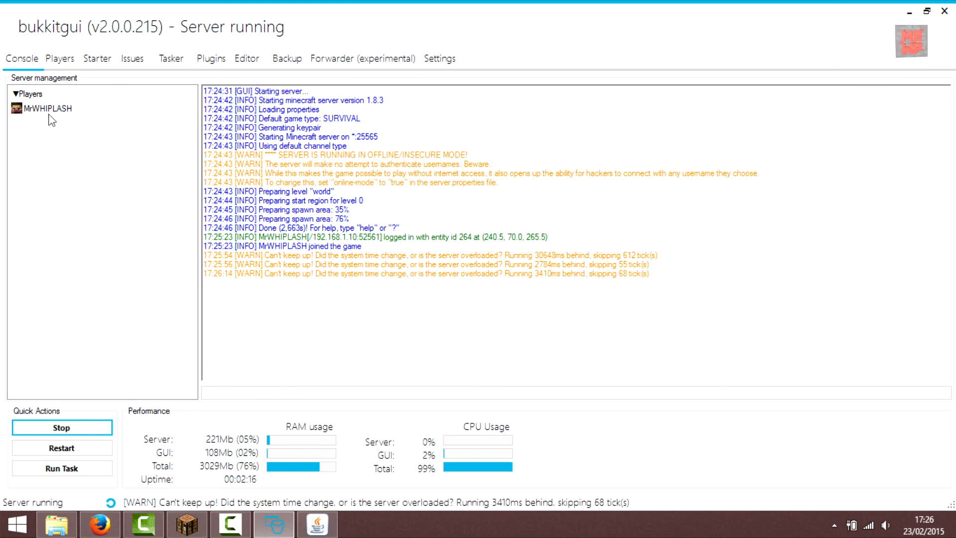
click(73, 63)
click(47, 99)
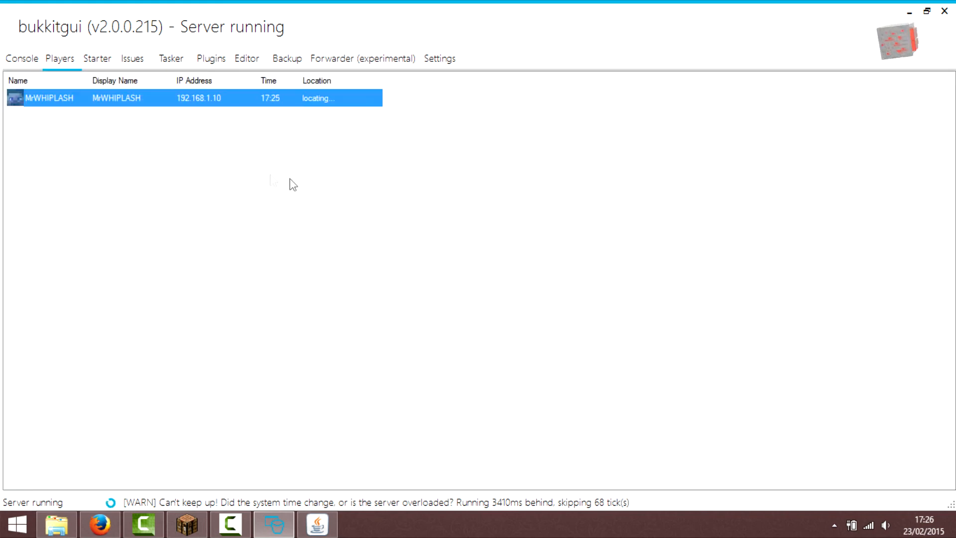
click(36, 61)
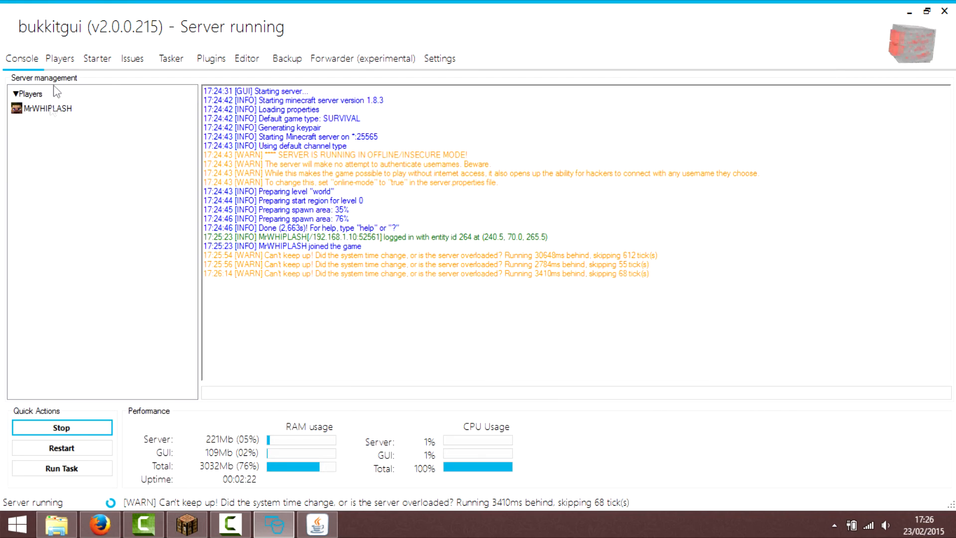
- Give the connected player operator rights (Op) from the player list
click(60, 59)
click(65, 98)
right_click(97, 103)
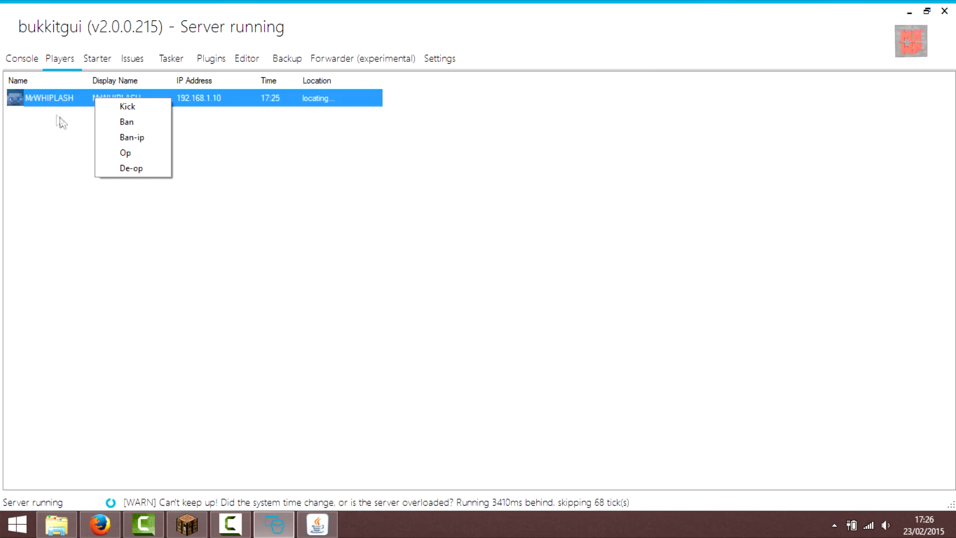
click(127, 153)
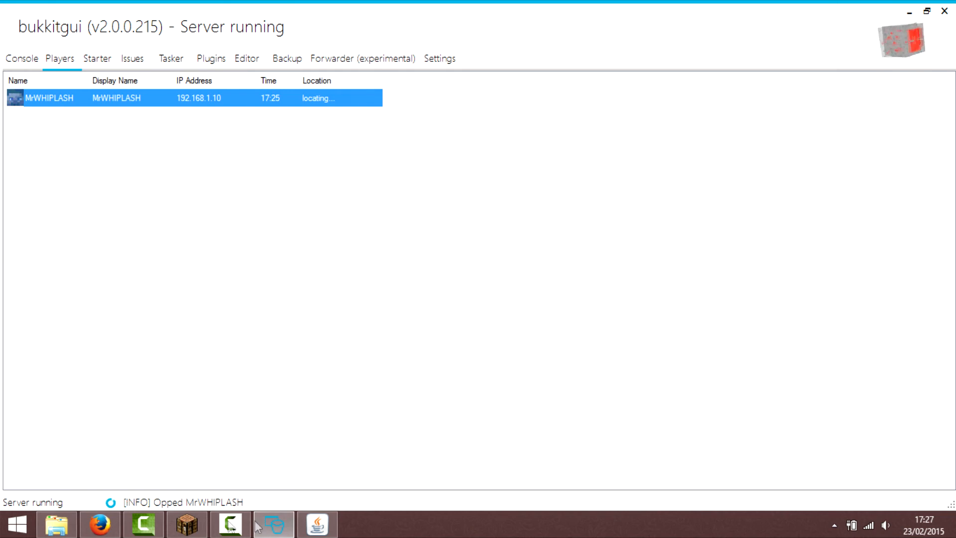
- Switch to Minecraft, resume the game and walk across the grassland on the server
click(187, 524)
click(658, 173)
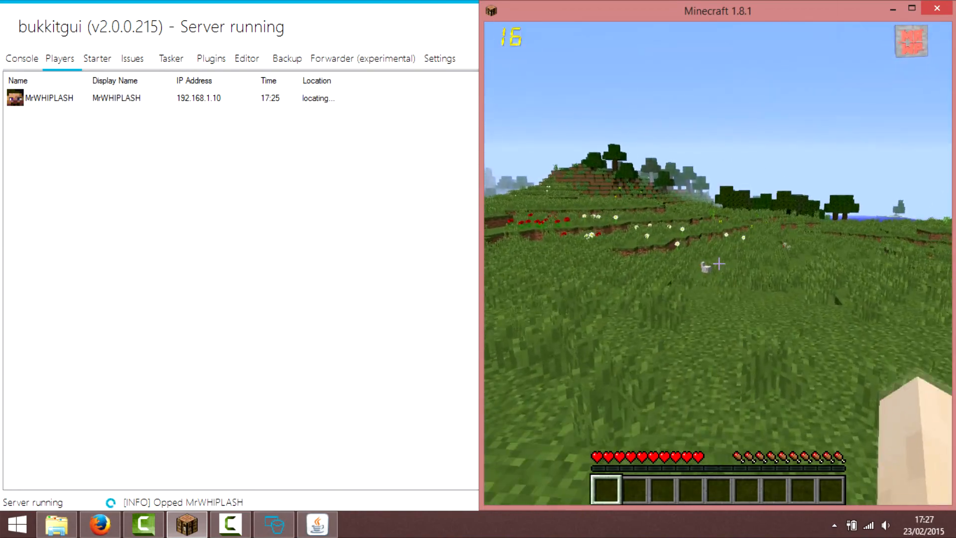
key(w)
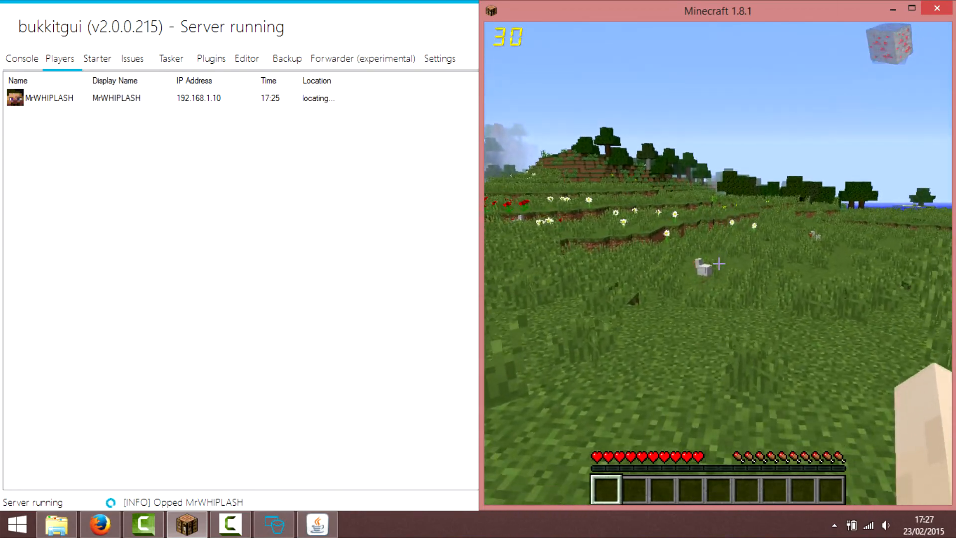
key(w)
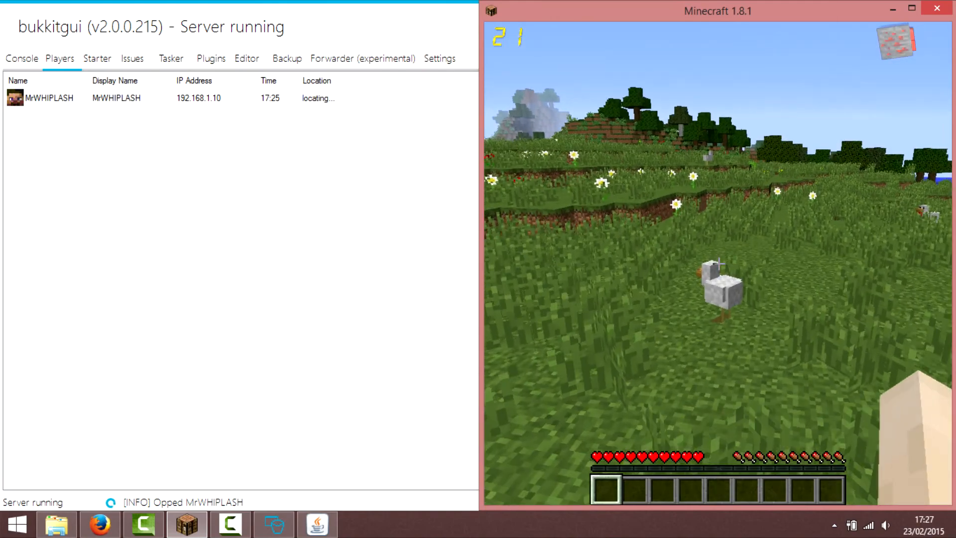
key(w)
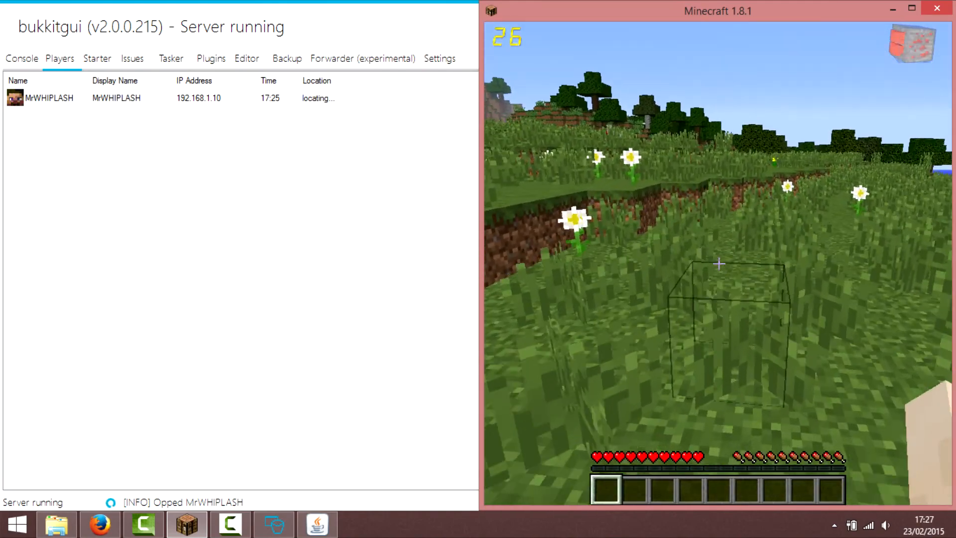
key(w)
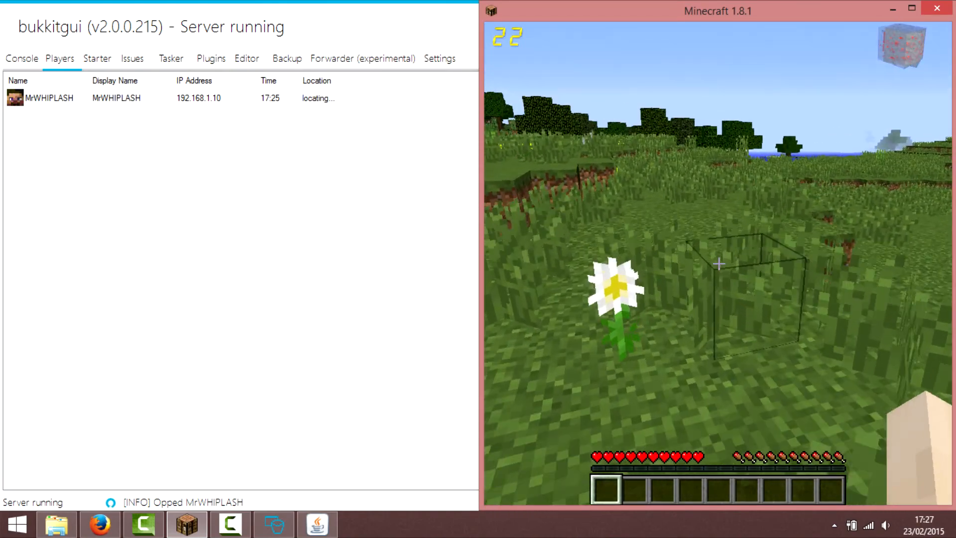
- Disconnect from the server, close Minecraft and show the bukkitgui server console
key(Escape)
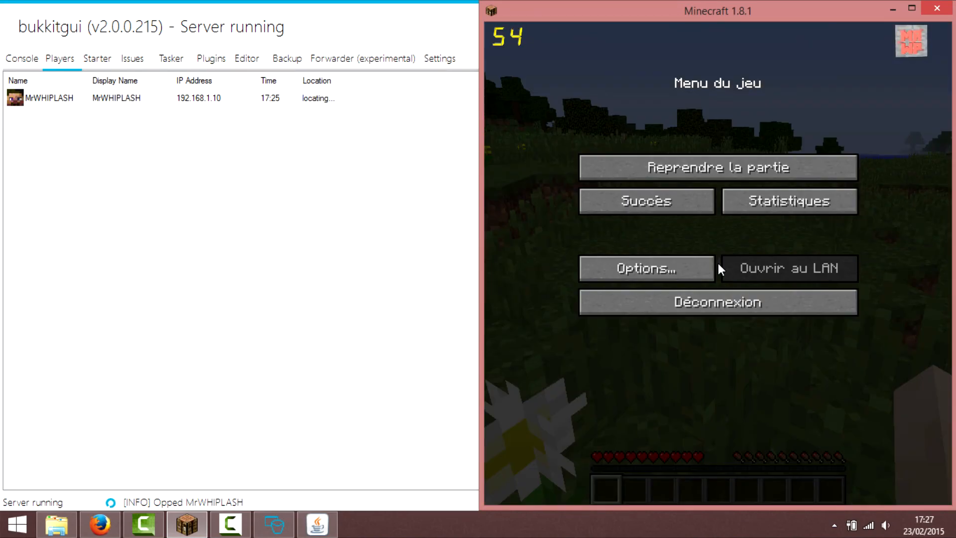
click(706, 300)
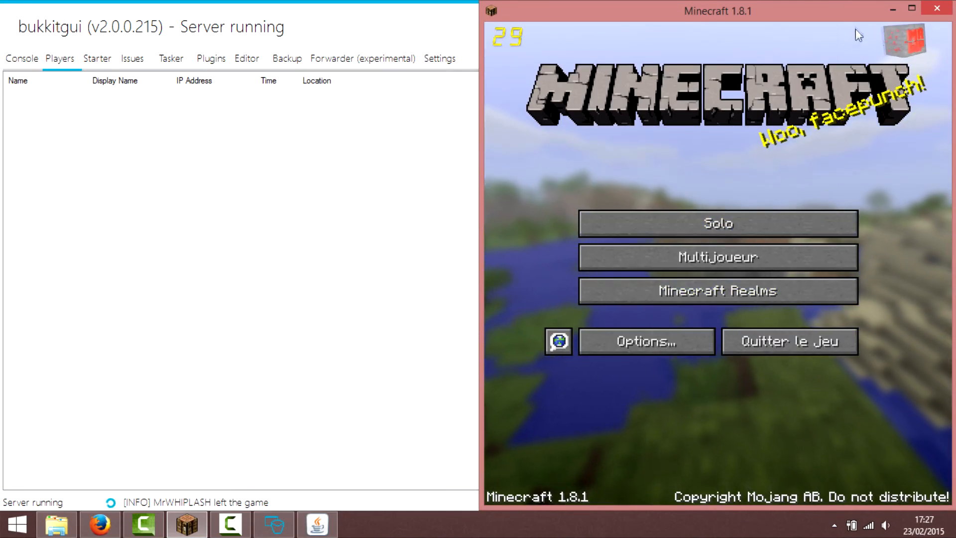
click(935, 13)
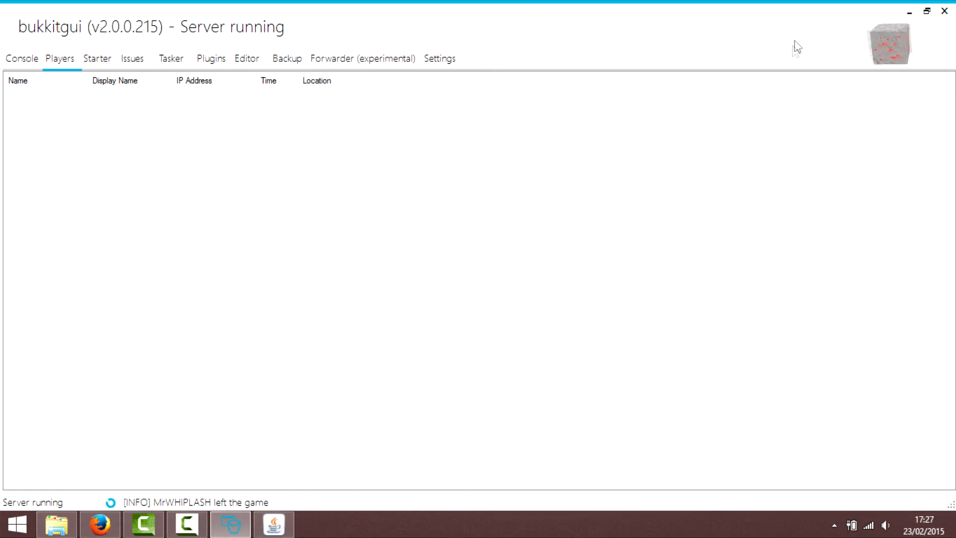
click(13, 63)
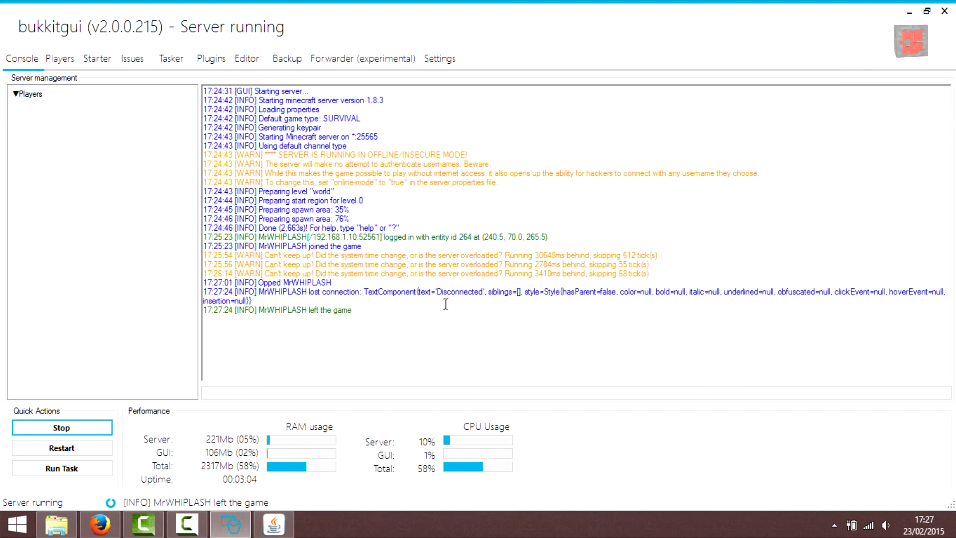